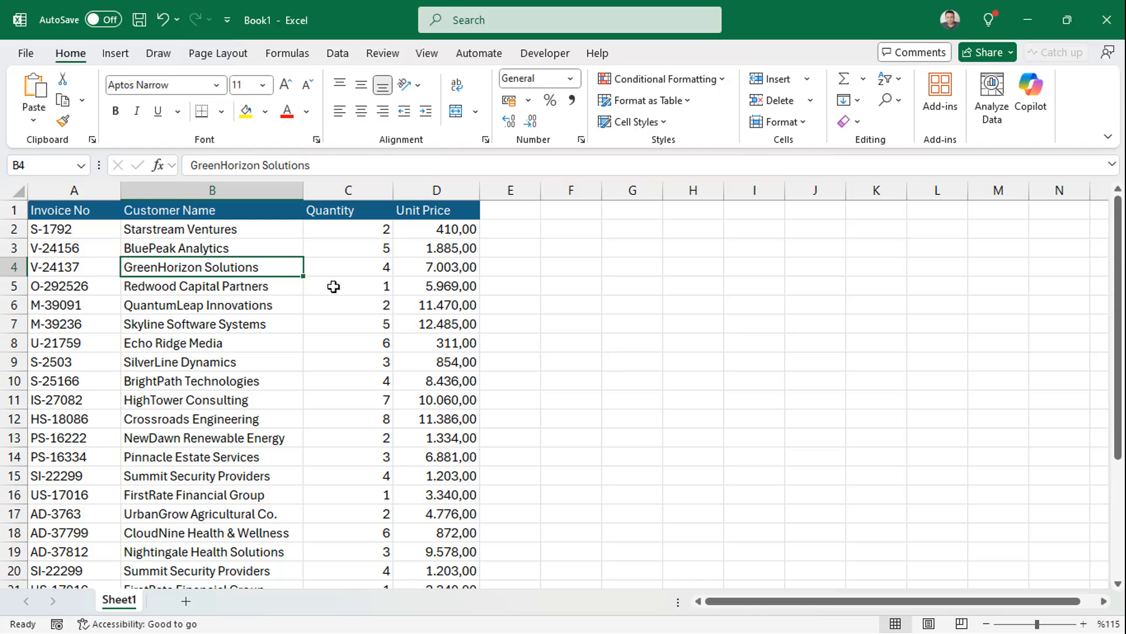
List the distinct customer names from B2:B24 with a UNIQUE formula in cell Q2.
{"action": "left_click_drag", "start_coordinate": [212, 228], "coordinate": [197, 361]}
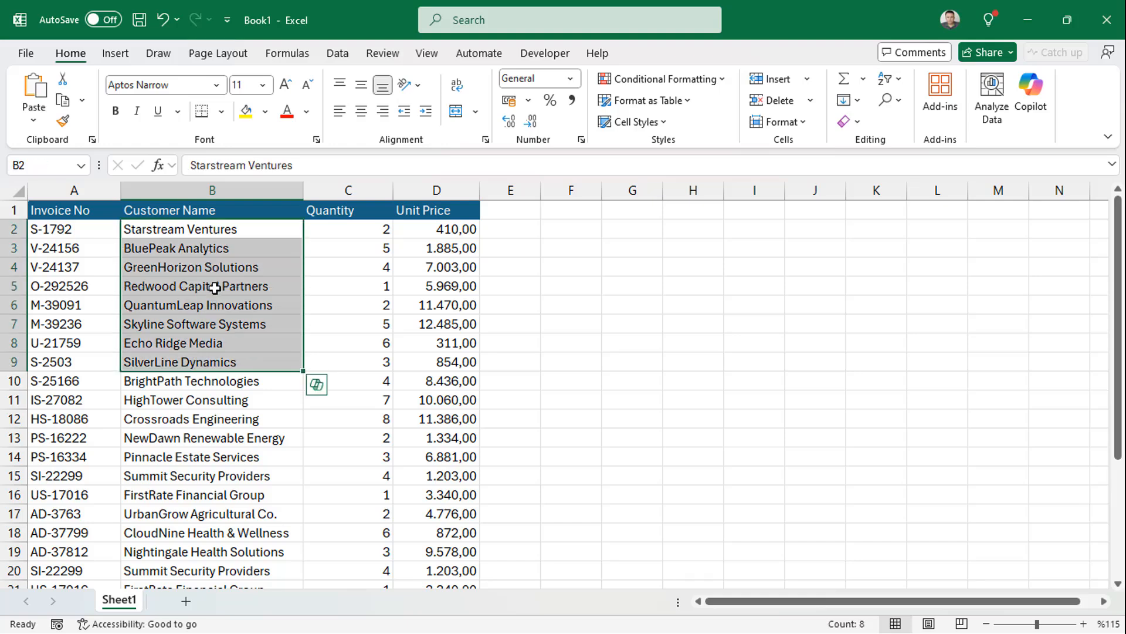
{"action": "left_click", "coordinate": [948, 230]}
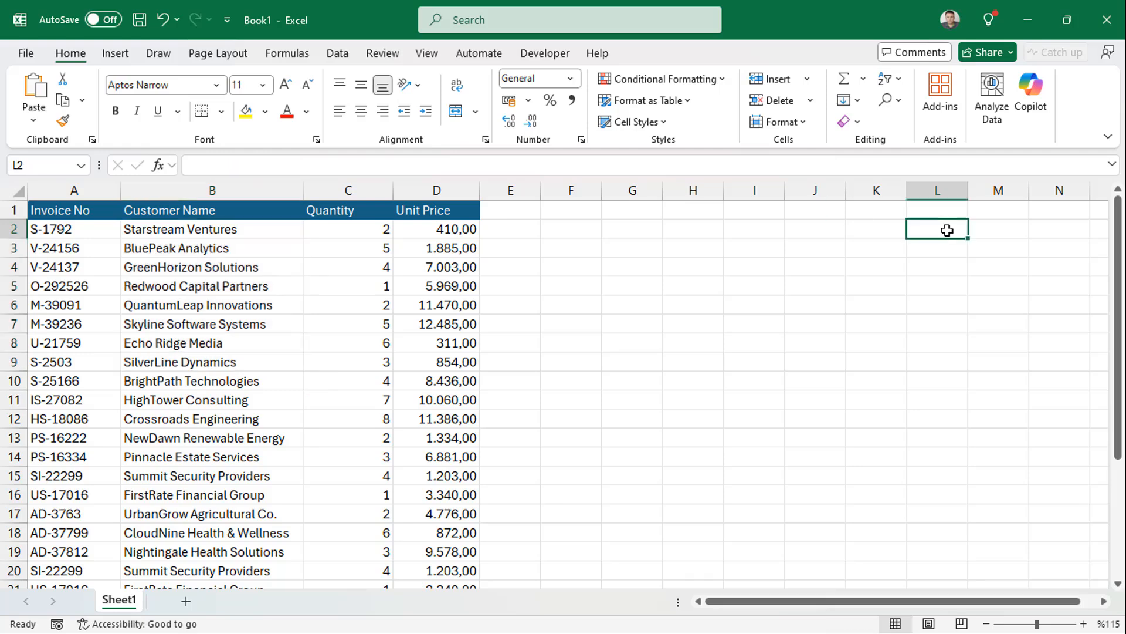
{"action": "key", "text": "Right"}
{"action": "key", "text": "Right"}
{"action": "key", "text": "Right"}
{"action": "key", "text": "Right"}
{"action": "key", "text": "Right"}
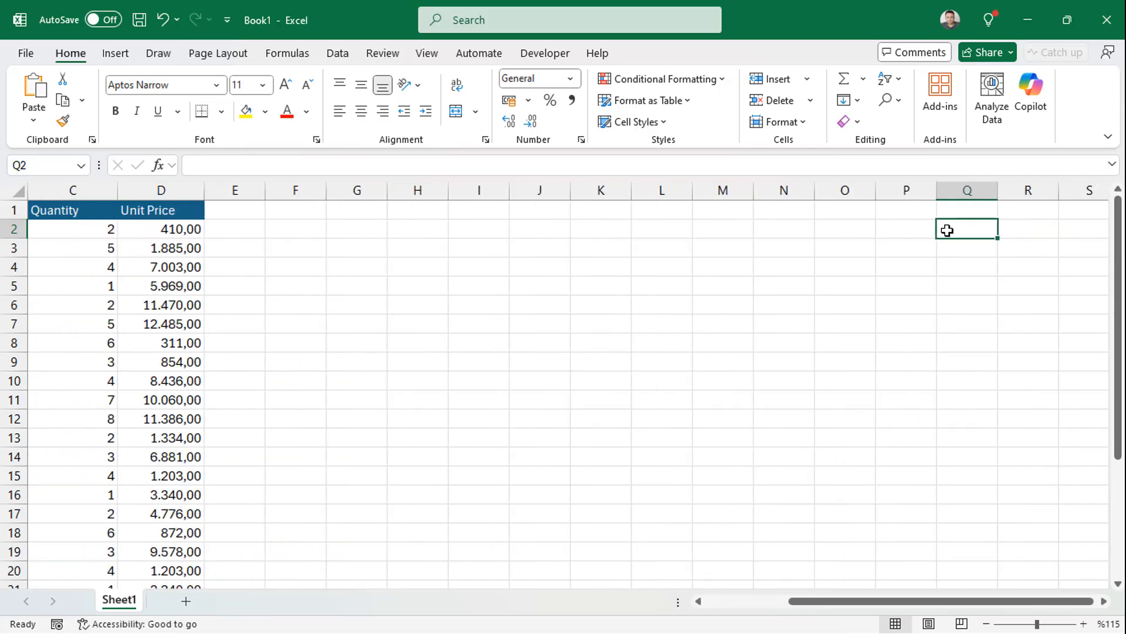
{"action": "type", "text": "=un"}
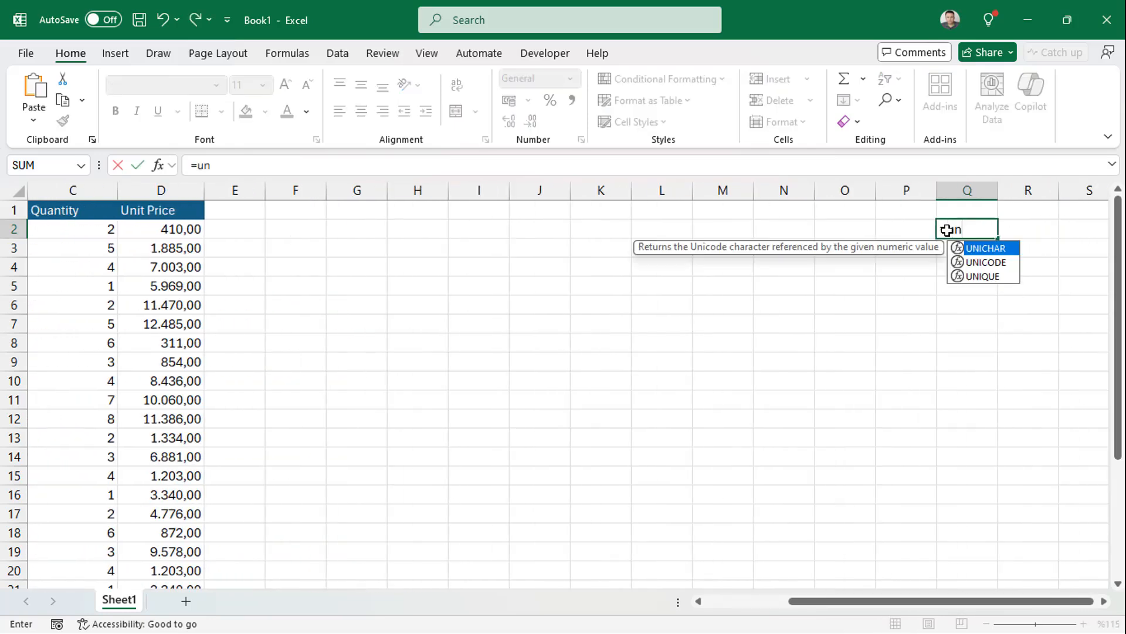
{"action": "key", "text": "Down"}
{"action": "key", "text": "Down"}
{"action": "key", "text": "Tab"}
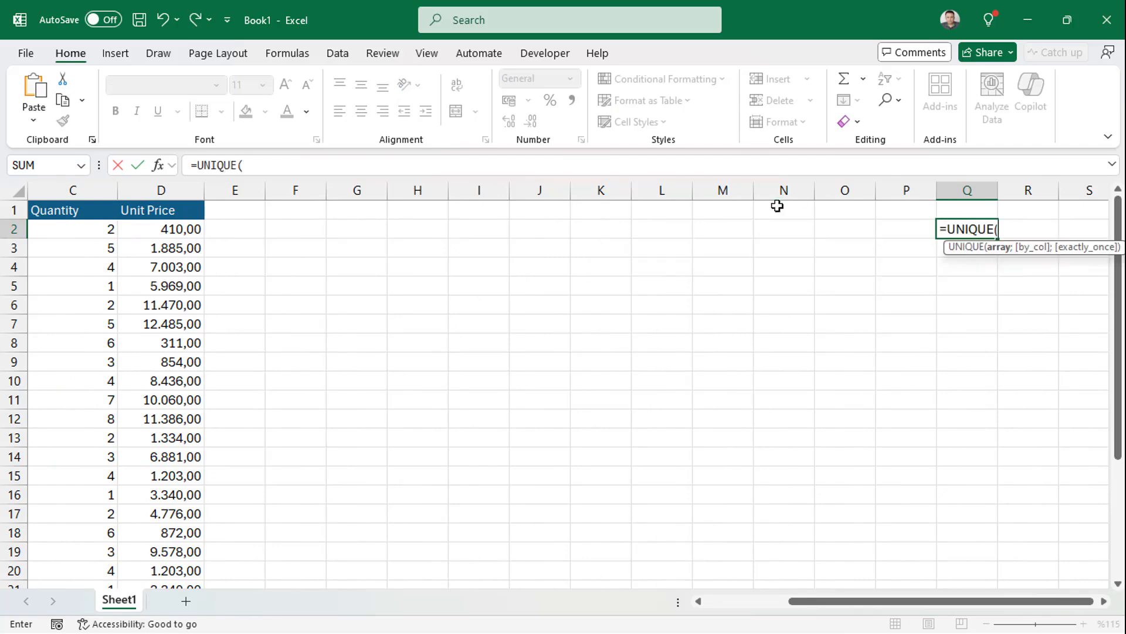
{"action": "left_click_drag", "start_coordinate": [845, 601], "coordinate": [762, 601]}
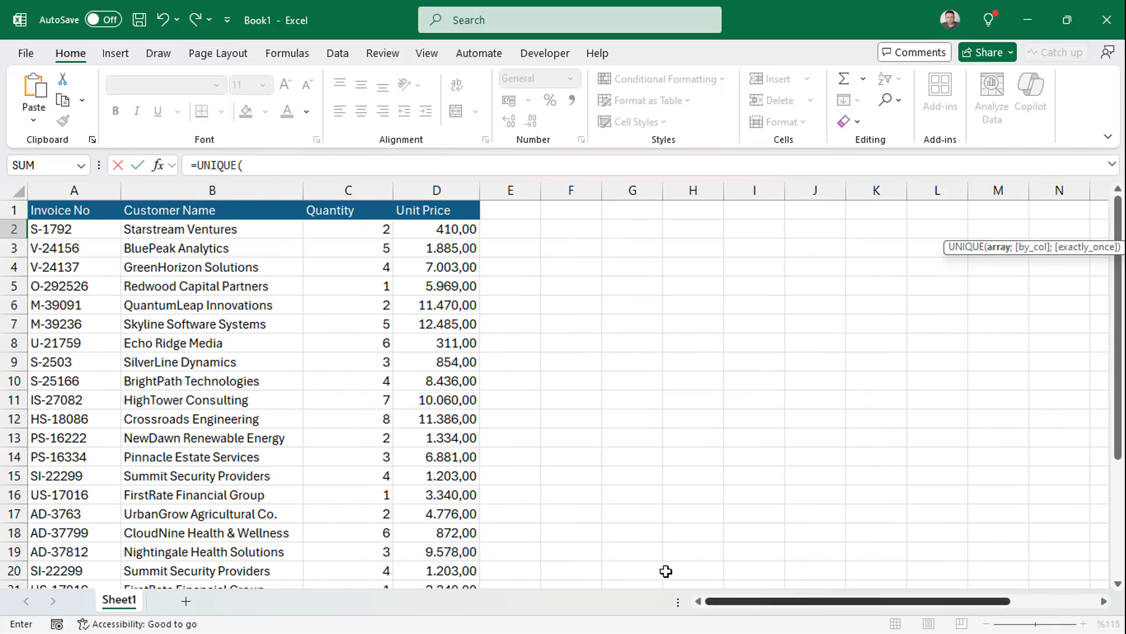
{"action": "left_click_drag", "start_coordinate": [244, 231], "coordinate": [237, 605]}
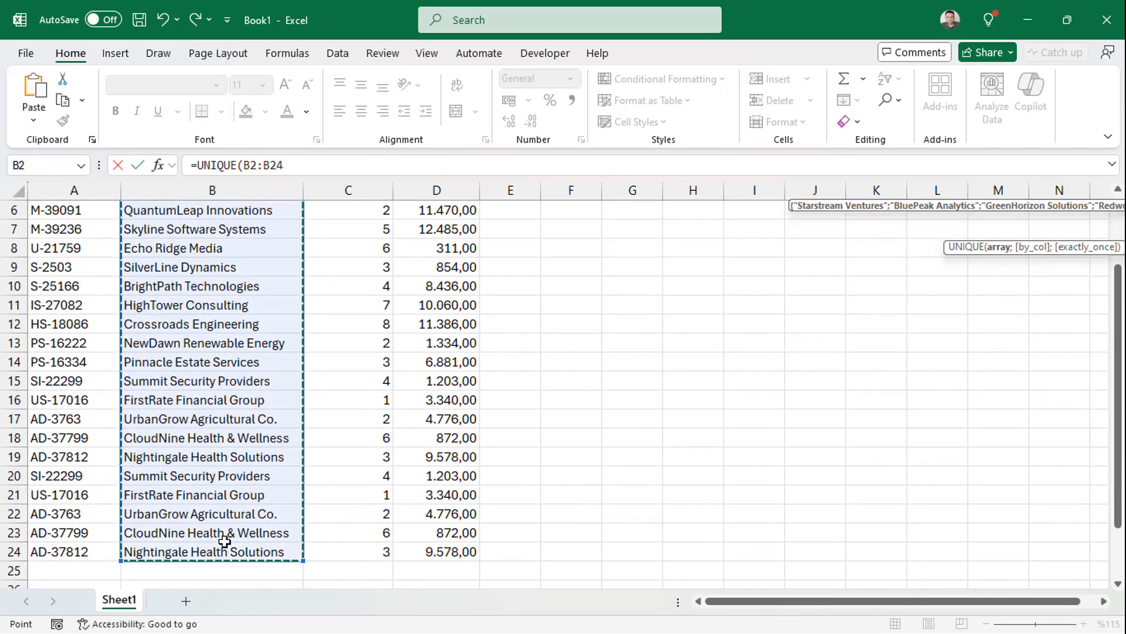
{"action": "key", "text": "Return"}
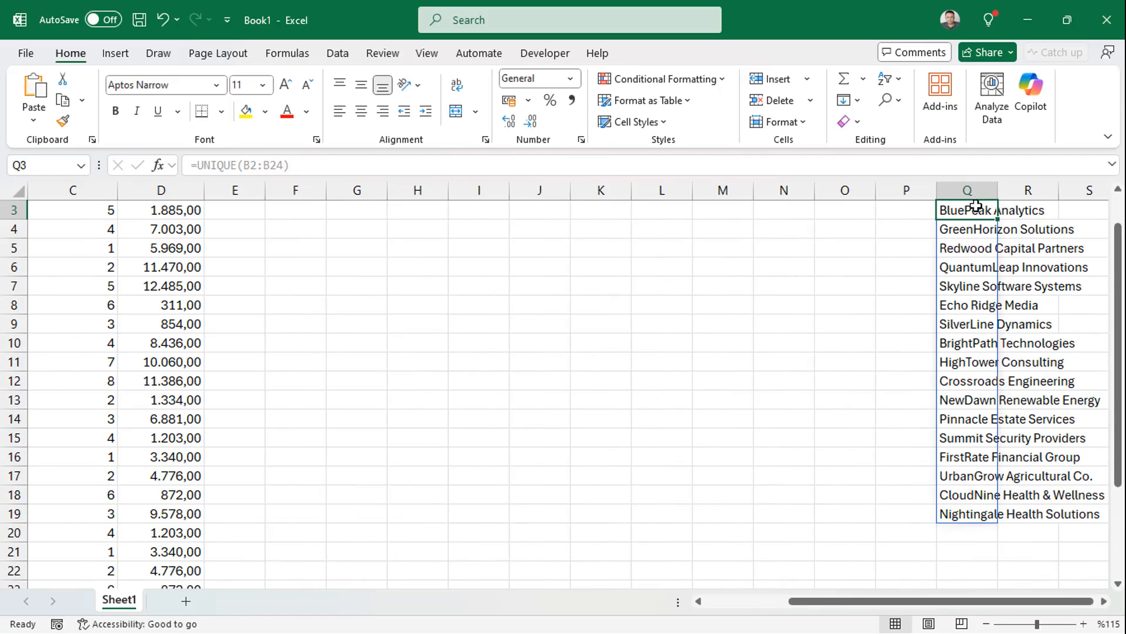
{"action": "scroll", "coordinate": [973, 206], "scroll_direction": "up", "scroll_amount": 1}
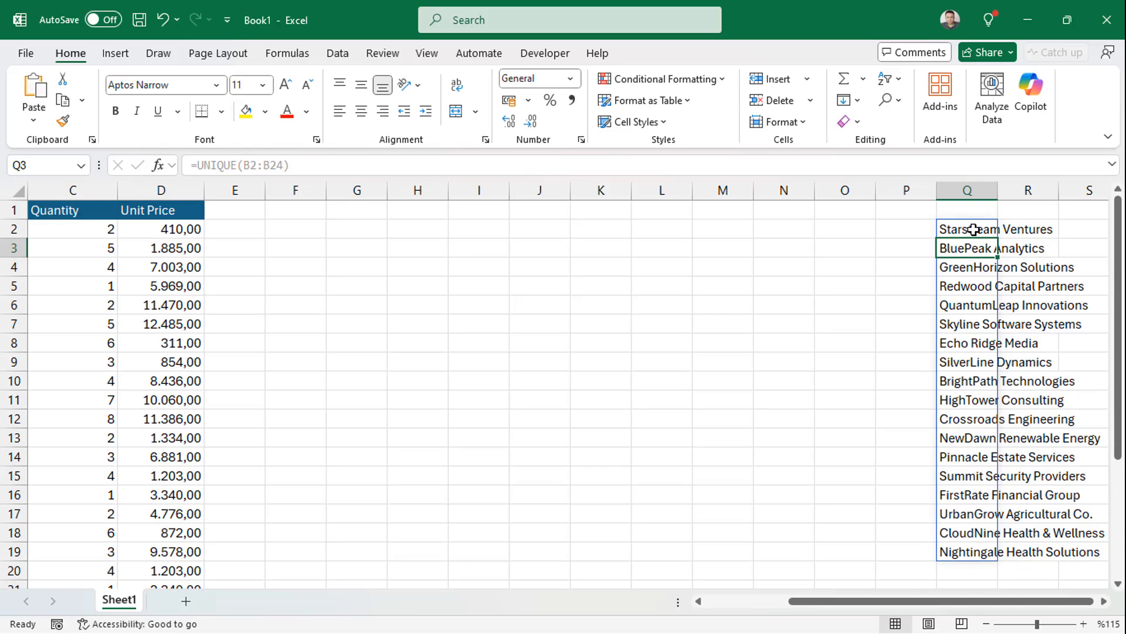
Add Apple as a new customer name in cell B25, directly below the existing data.
{"action": "left_click", "coordinate": [974, 229]}
{"action": "key", "text": "Left"}
{"action": "key", "text": "Left"}
{"action": "key", "text": "Left"}
{"action": "key", "text": "Left"}
{"action": "key", "text": "Left"}
{"action": "key", "text": "Left"}
{"action": "key", "text": "Left"}
{"action": "key", "text": "Left"}
{"action": "key", "text": "Left"}
{"action": "key", "text": "Left"}
{"action": "key", "text": "Left"}
{"action": "key", "text": "Left"}
{"action": "key", "text": "Left"}
{"action": "key", "text": "Left"}
{"action": "key", "text": "Left"}
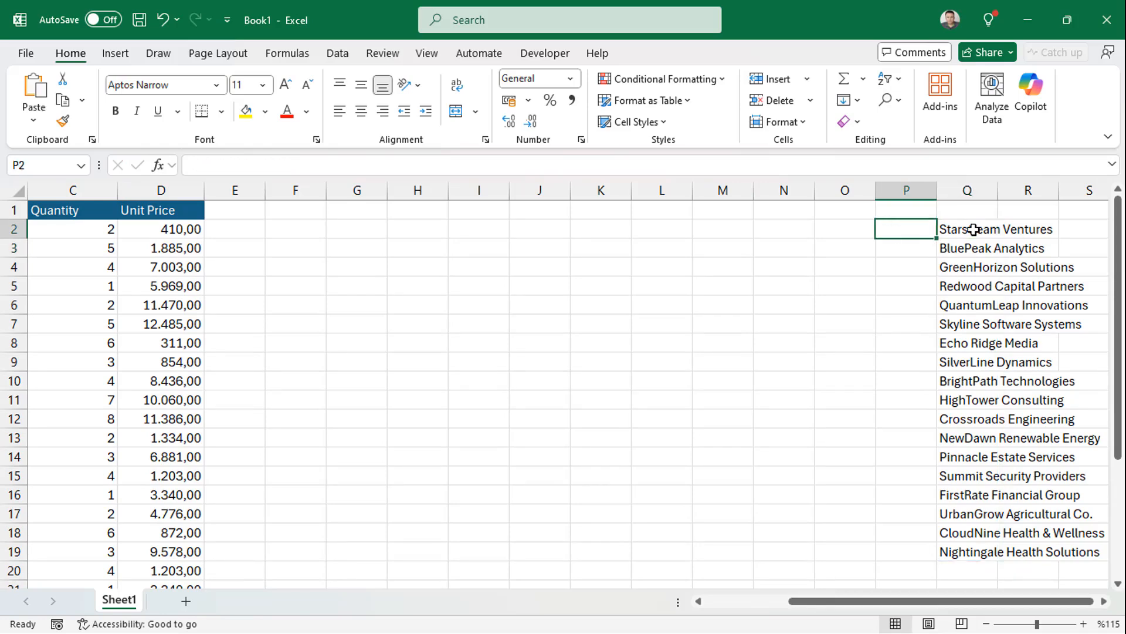
{"action": "key", "text": "Down"}
{"action": "key", "text": "Down"}
{"action": "key", "text": "Down"}
{"action": "key", "text": "Down"}
{"action": "key", "text": "Down"}
{"action": "key", "text": "Down"}
{"action": "key", "text": "Down"}
{"action": "key", "text": "Down"}
{"action": "key", "text": "Down"}
{"action": "key", "text": "Down"}
{"action": "key", "text": "Down"}
{"action": "key", "text": "Down"}
{"action": "key", "text": "Down"}
{"action": "key", "text": "Down"}
{"action": "key", "text": "Down"}
{"action": "key", "text": "Down"}
{"action": "key", "text": "Down"}
{"action": "key", "text": "Down"}
{"action": "key", "text": "Down"}
{"action": "key", "text": "Down"}
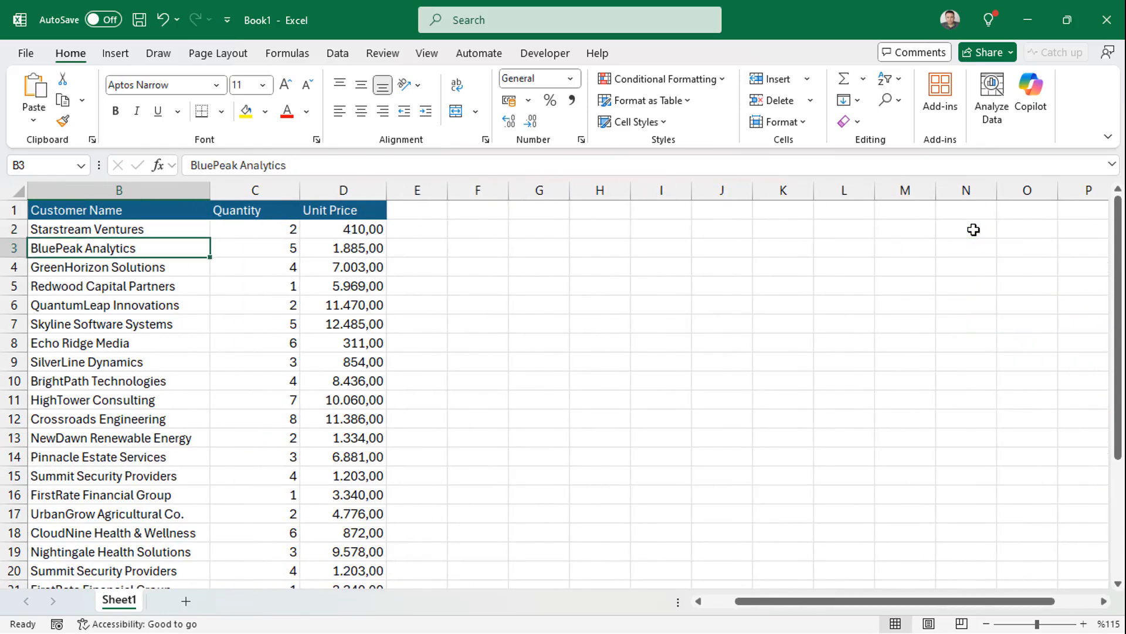
{"action": "key", "text": "Up"}
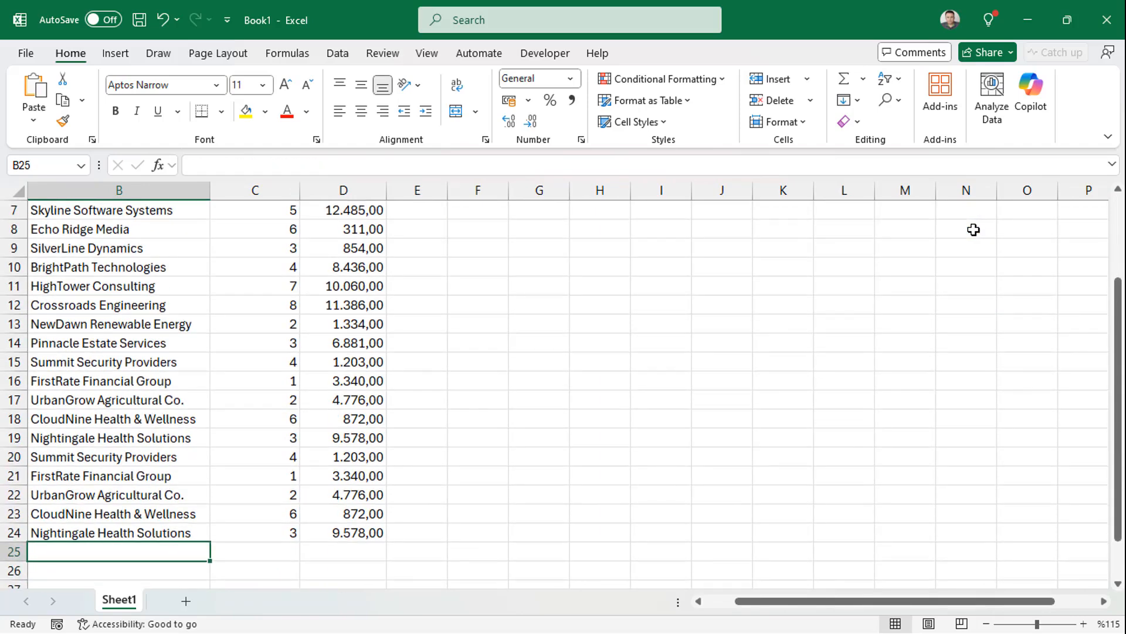
{"action": "type", "text": "Appl"}
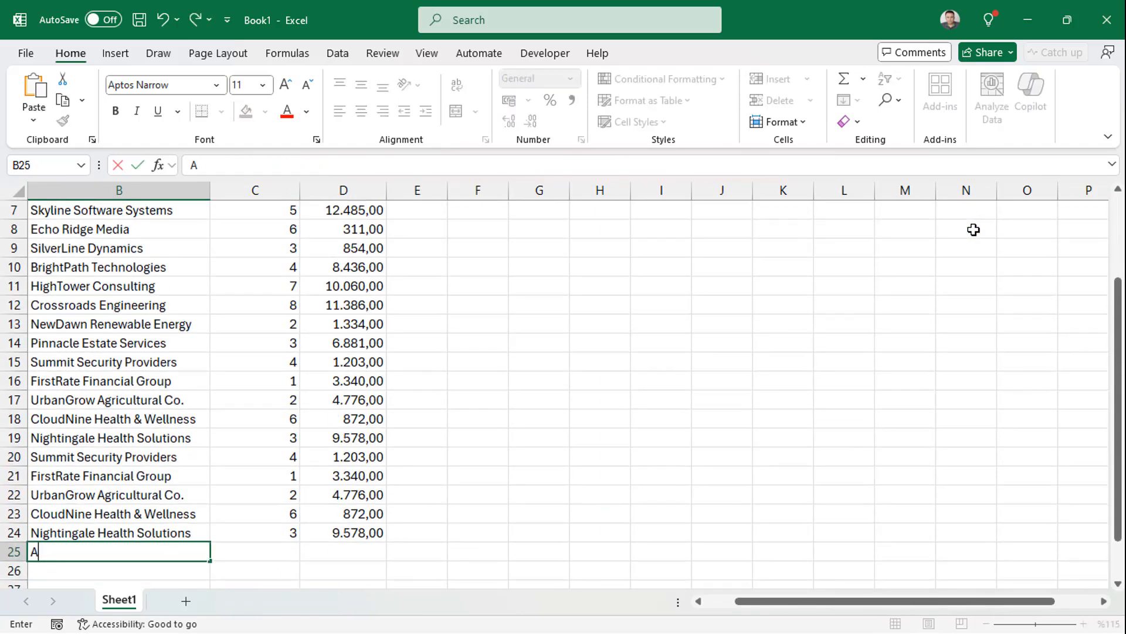
{"action": "key", "text": "Tab"}
Extend the range of the UNIQUE formula in Q2 to B2:B240 and check the last entries of the resulting list.
{"action": "key", "text": "Tab"}
{"action": "key", "text": "Tab"}
{"action": "key", "text": "Tab"}
{"action": "key", "text": "Tab"}
{"action": "key", "text": "Tab"}
{"action": "key", "text": "Tab"}
{"action": "key", "text": "Tab"}
{"action": "key", "text": "Tab"}
{"action": "key", "text": "Tab"}
{"action": "key", "text": "Tab"}
{"action": "key", "text": "Tab"}
{"action": "key", "text": "Tab"}
{"action": "key", "text": "Tab"}
{"action": "key", "text": "Tab"}
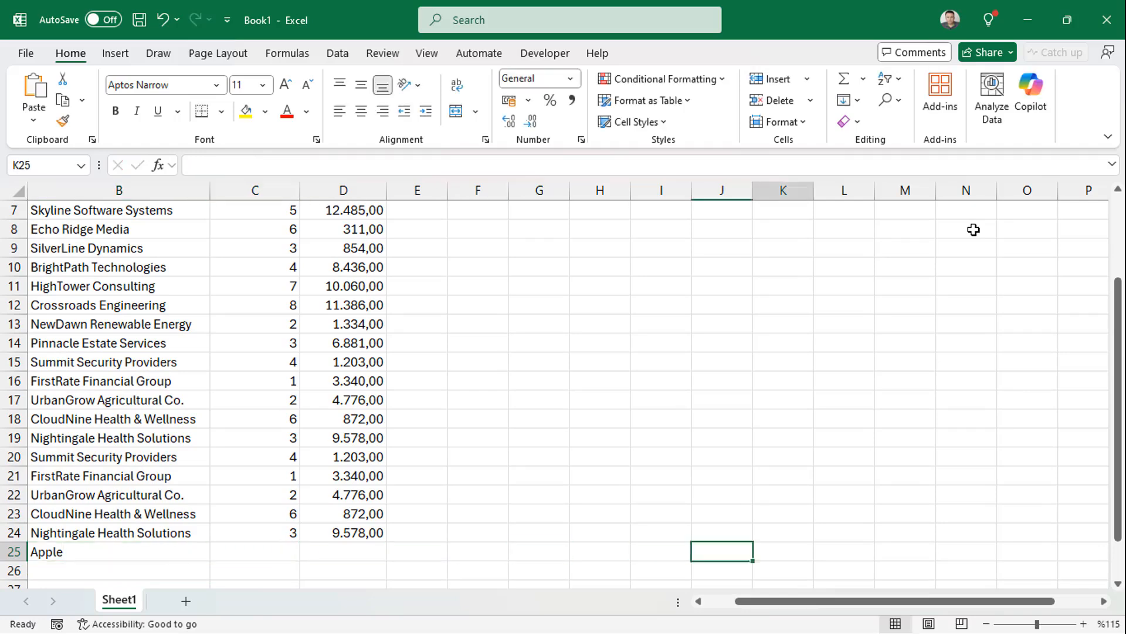
{"action": "key", "text": "Tab"}
{"action": "key", "text": "Tab"}
{"action": "key", "text": "Tab"}
{"action": "key", "text": "Up"}
{"action": "key", "text": "Left"}
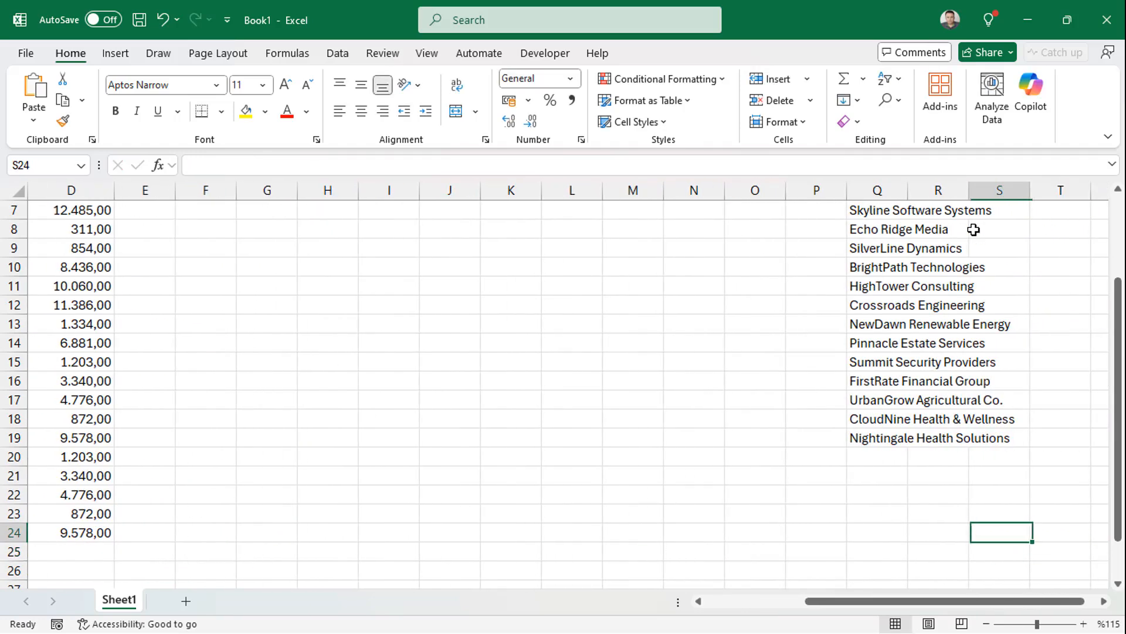
{"action": "key", "text": "Up"}
{"action": "key", "text": "Up"}
{"action": "key", "text": "Up"}
{"action": "key", "text": "Up"}
{"action": "key", "text": "Up"}
{"action": "key", "text": "Up"}
{"action": "key", "text": "Up"}
{"action": "key", "text": "Up"}
{"action": "key", "text": "Up"}
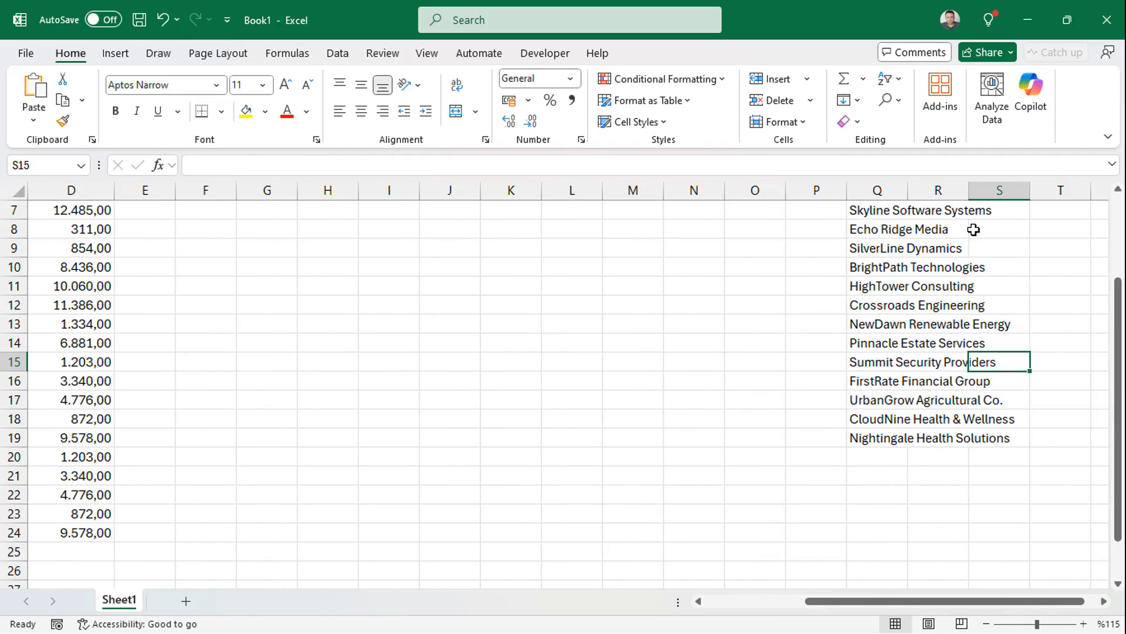
{"action": "scroll", "coordinate": [937, 259], "scroll_direction": "up", "scroll_amount": 2}
{"action": "left_click", "coordinate": [875, 232]}
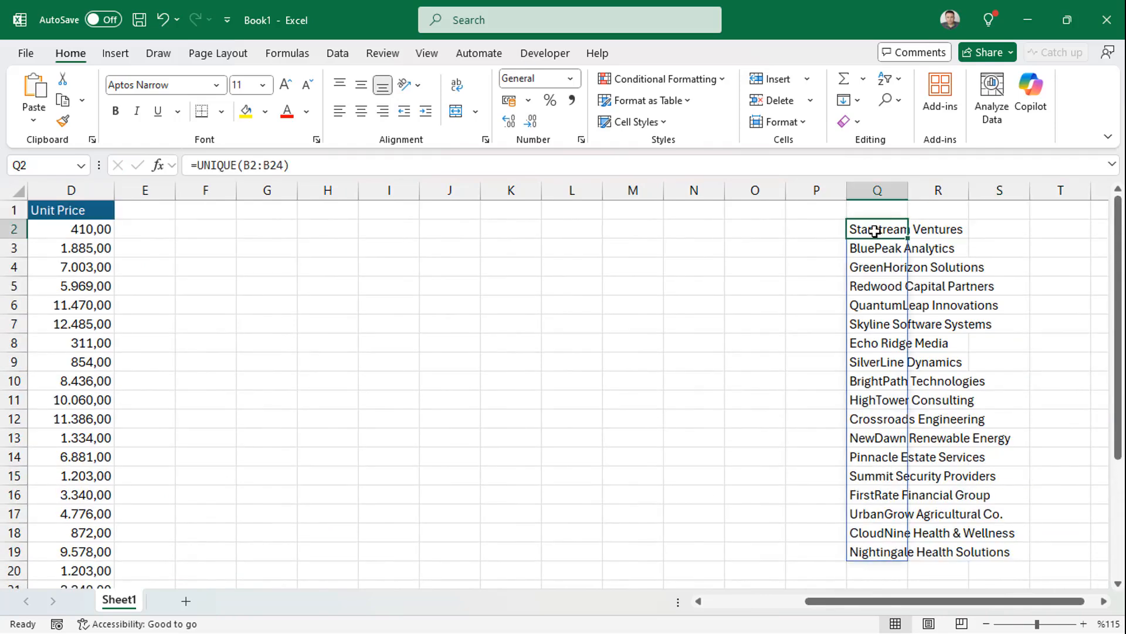
{"action": "left_click", "coordinate": [283, 165]}
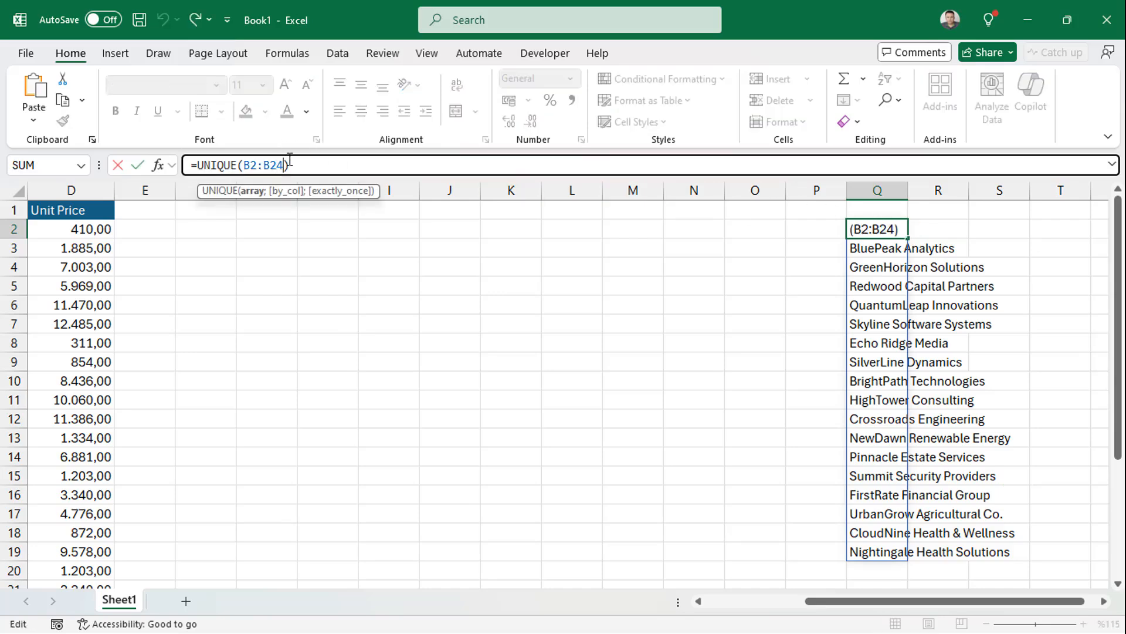
{"action": "type", "text": "0"}
{"action": "key", "text": "Return"}
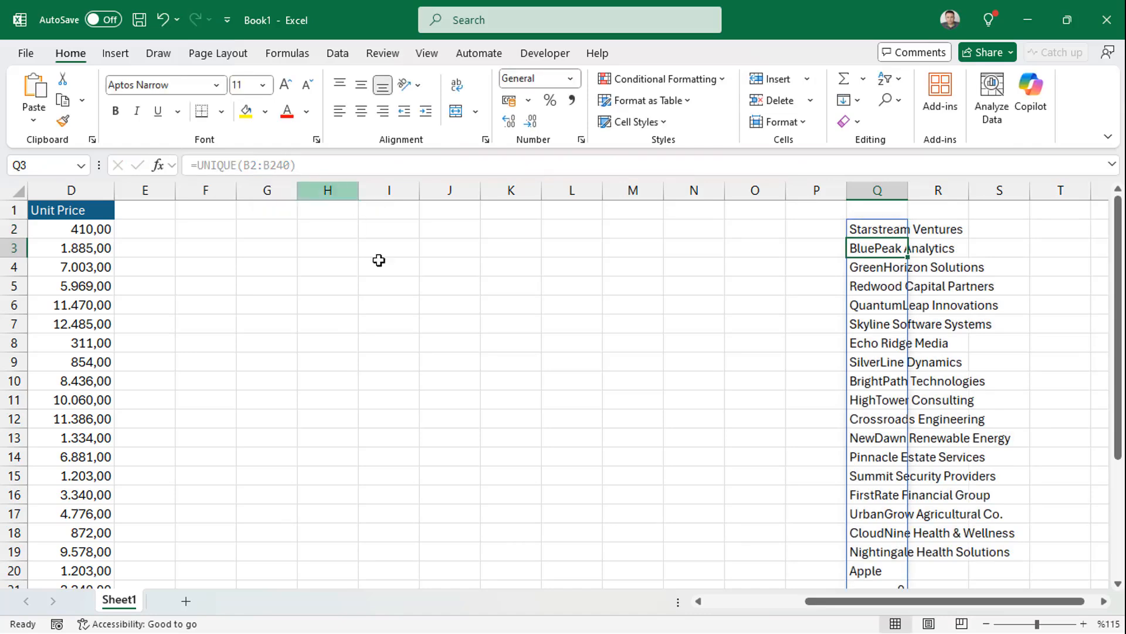
{"action": "scroll", "coordinate": [678, 372], "scroll_direction": "down", "scroll_amount": 1}
{"action": "left_click", "coordinate": [885, 509]}
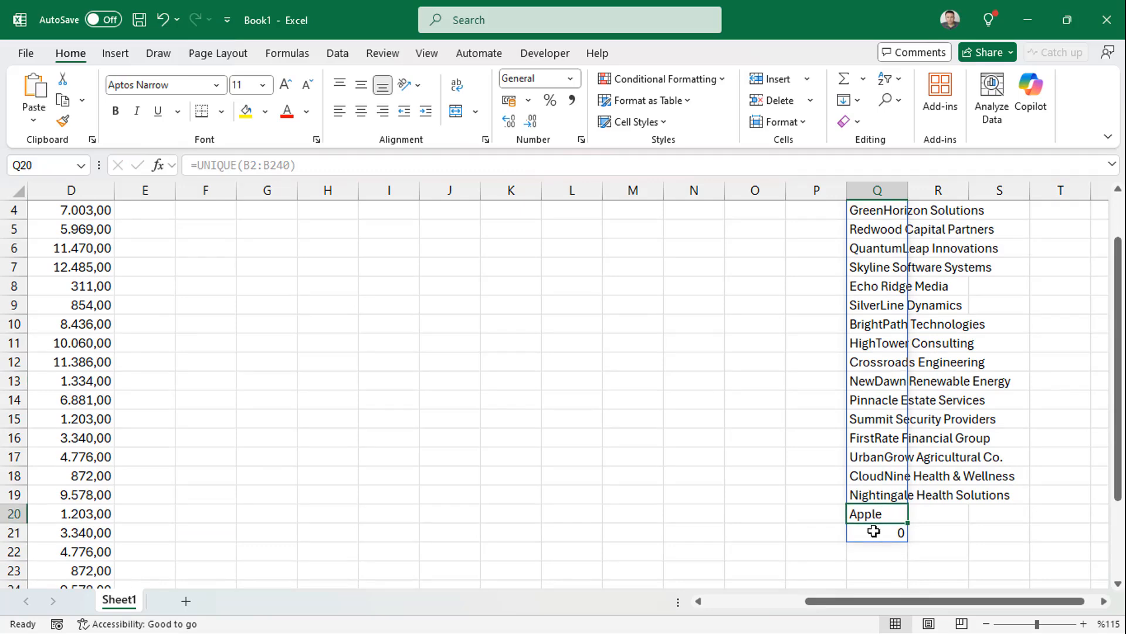
{"action": "left_click", "coordinate": [875, 532]}
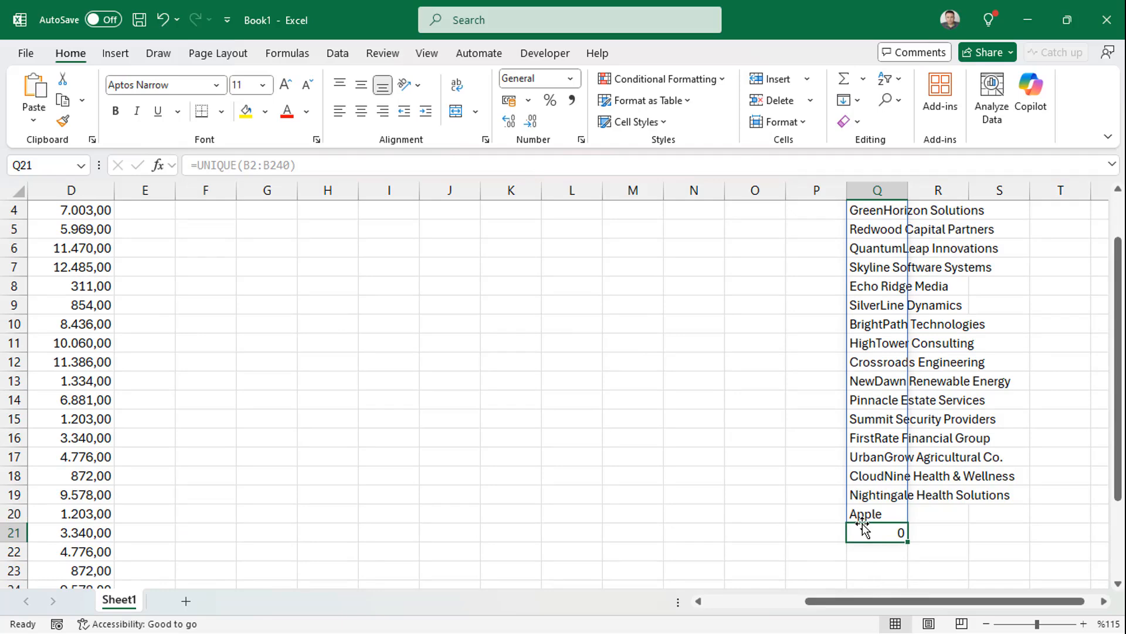
{"action": "scroll", "coordinate": [874, 501], "scroll_direction": "up", "scroll_amount": 1}
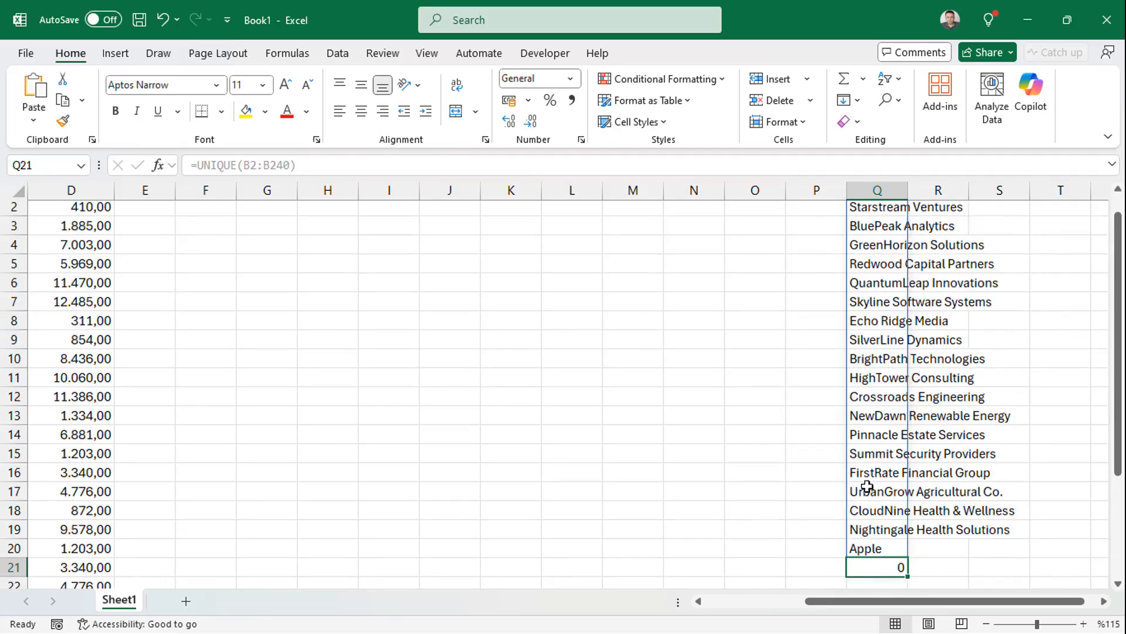
Wrap the UNIQUE formula in Q2 in TRIMRANGE so that it reads =TRIMRANGE(UNIQUE(B2:B240)).
{"action": "double_click", "coordinate": [876, 228]}
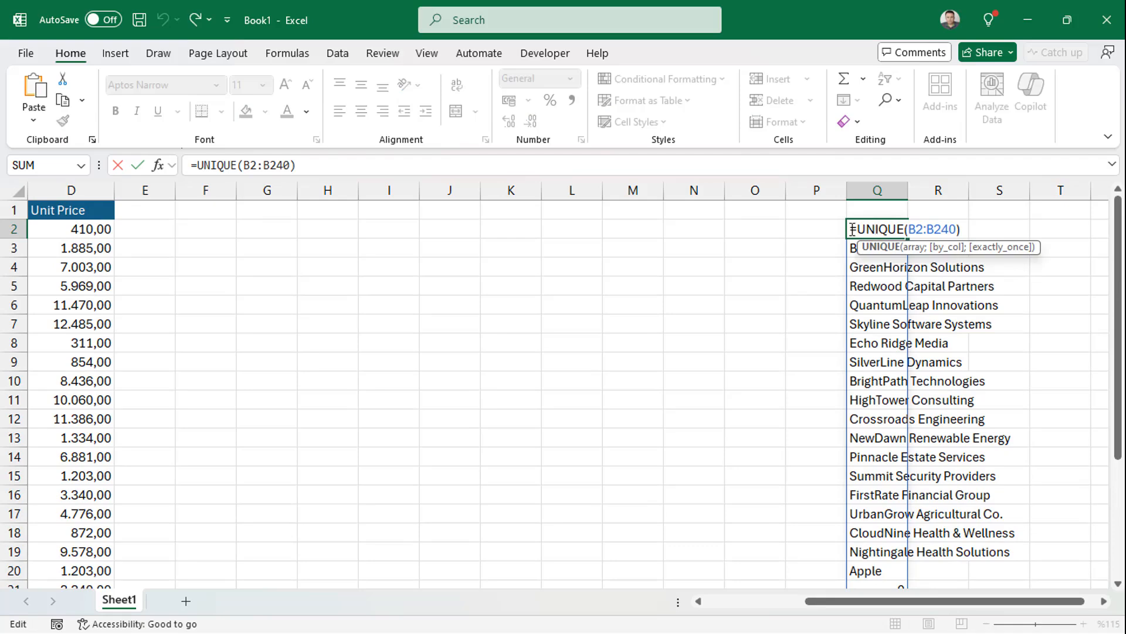
{"action": "left_click", "coordinate": [799, 254]}
{"action": "scroll", "coordinate": [800, 255], "scroll_direction": "up", "scroll_amount": 5, "text": "ctrl"}
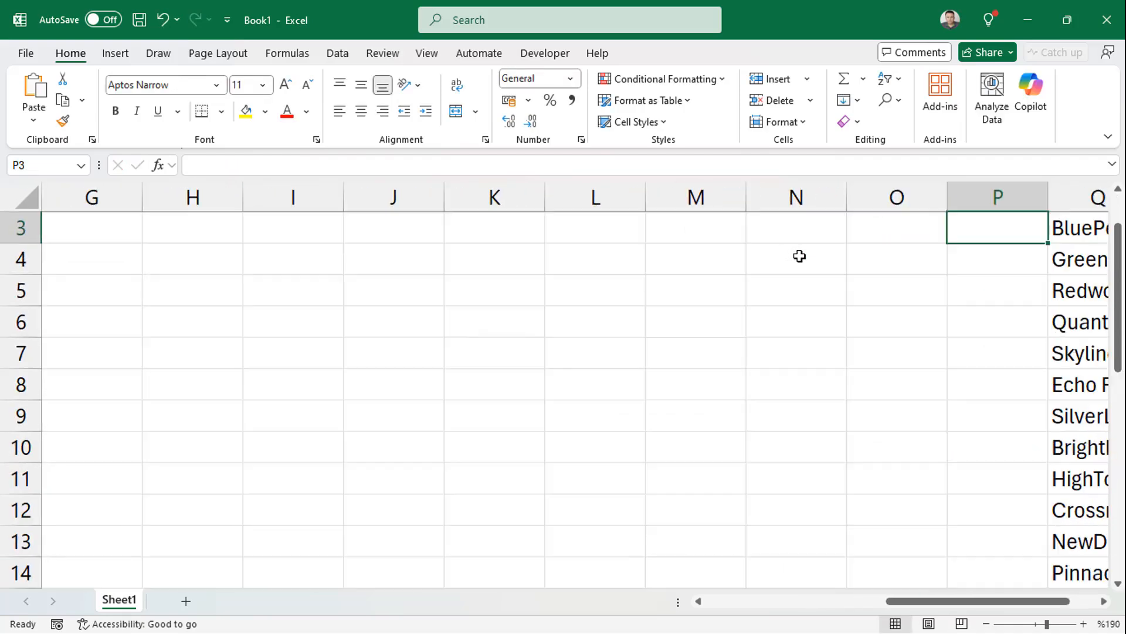
{"action": "scroll", "coordinate": [800, 255], "scroll_direction": "up", "scroll_amount": 2, "text": "ctrl"}
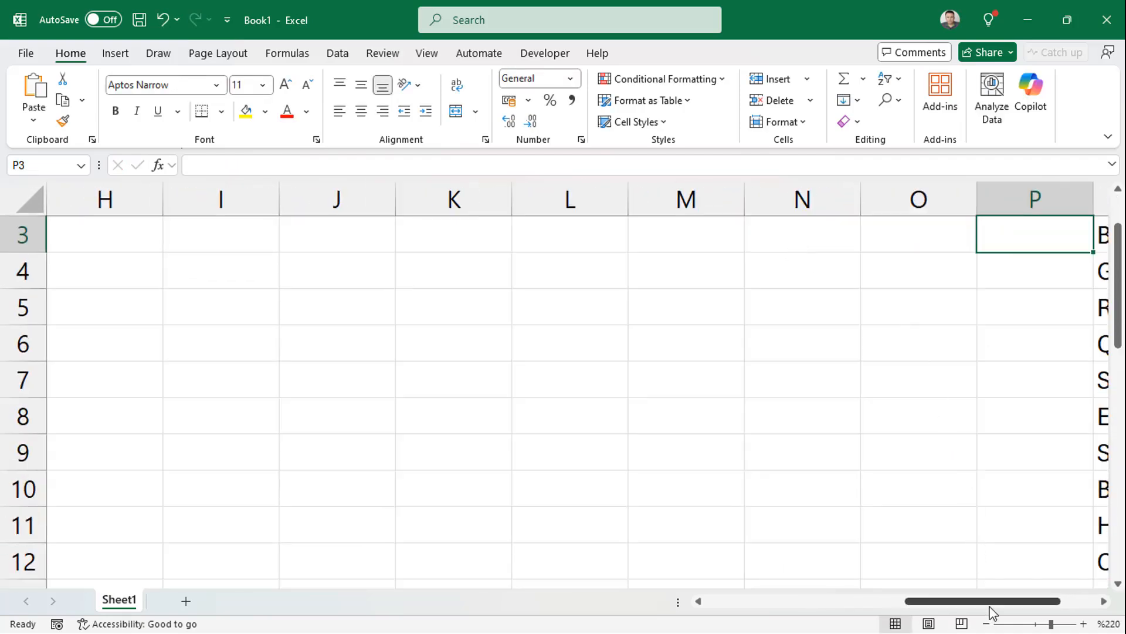
{"action": "left_click_drag", "start_coordinate": [989, 605], "coordinate": [1028, 606]}
{"action": "scroll", "coordinate": [1014, 521], "scroll_direction": "up", "scroll_amount": 1}
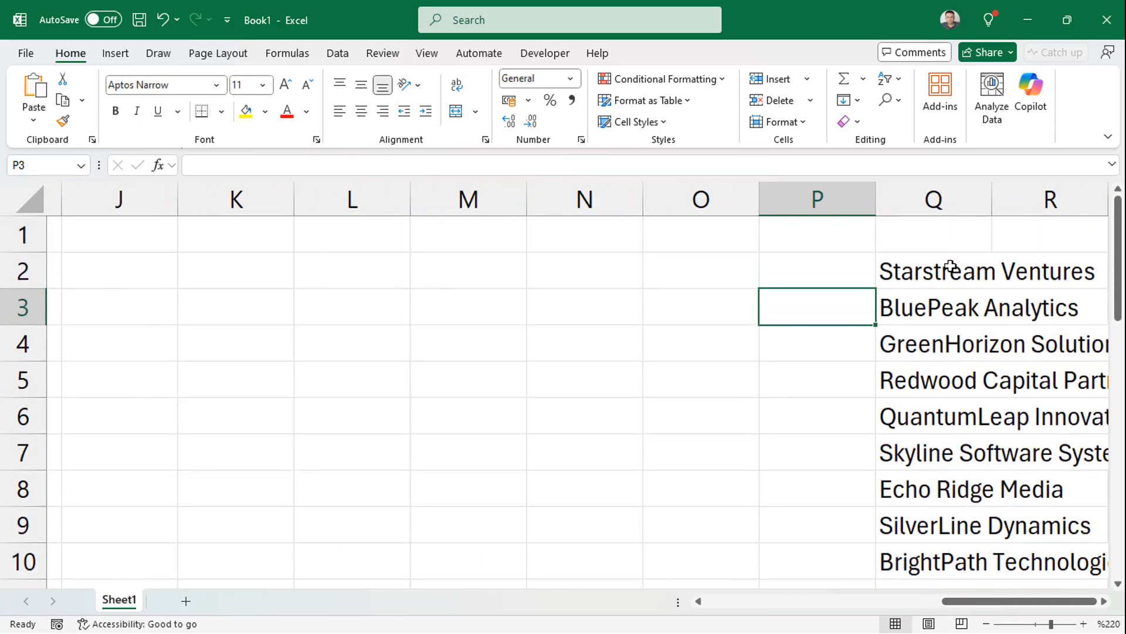
{"action": "double_click", "coordinate": [950, 266]}
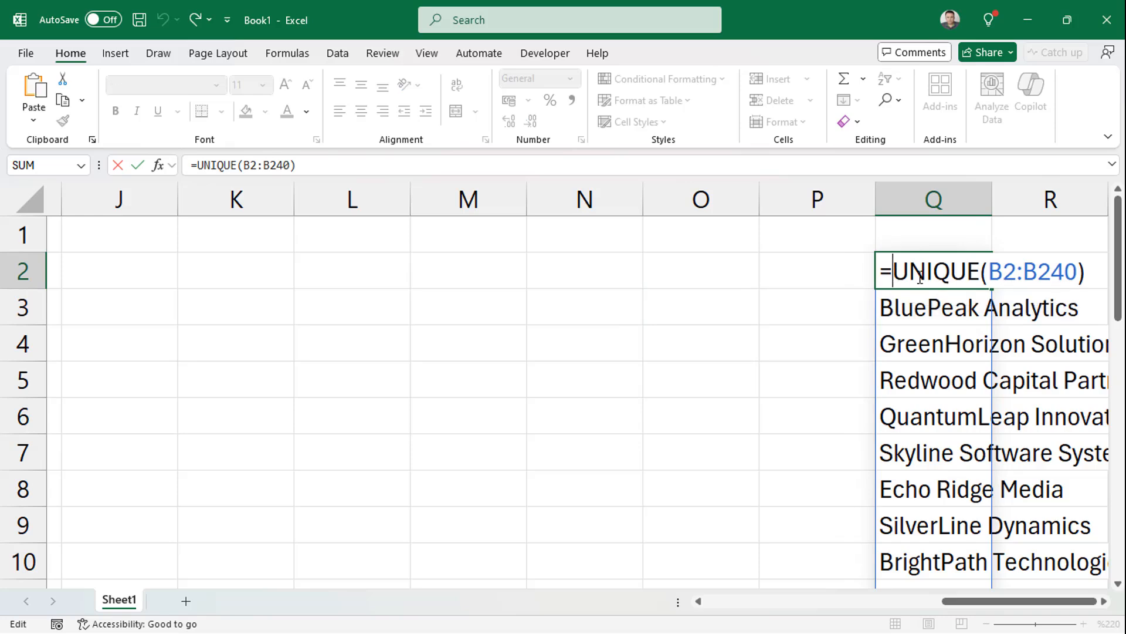
{"action": "type", "text": "Trı"}
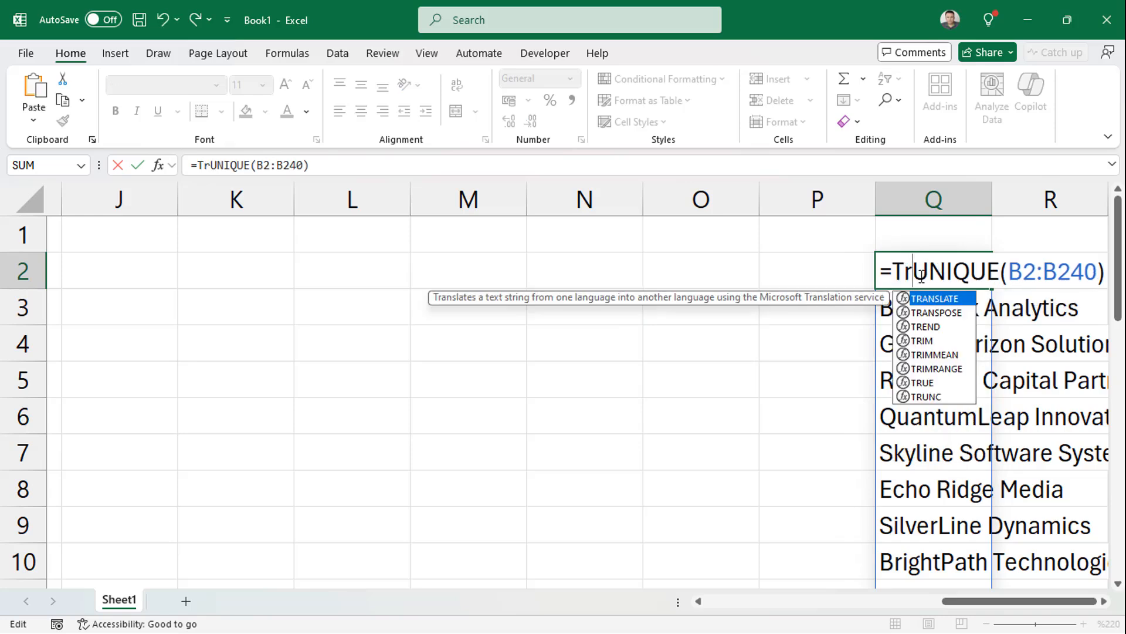
{"action": "key", "text": "Down"}
{"action": "key", "text": "Down"}
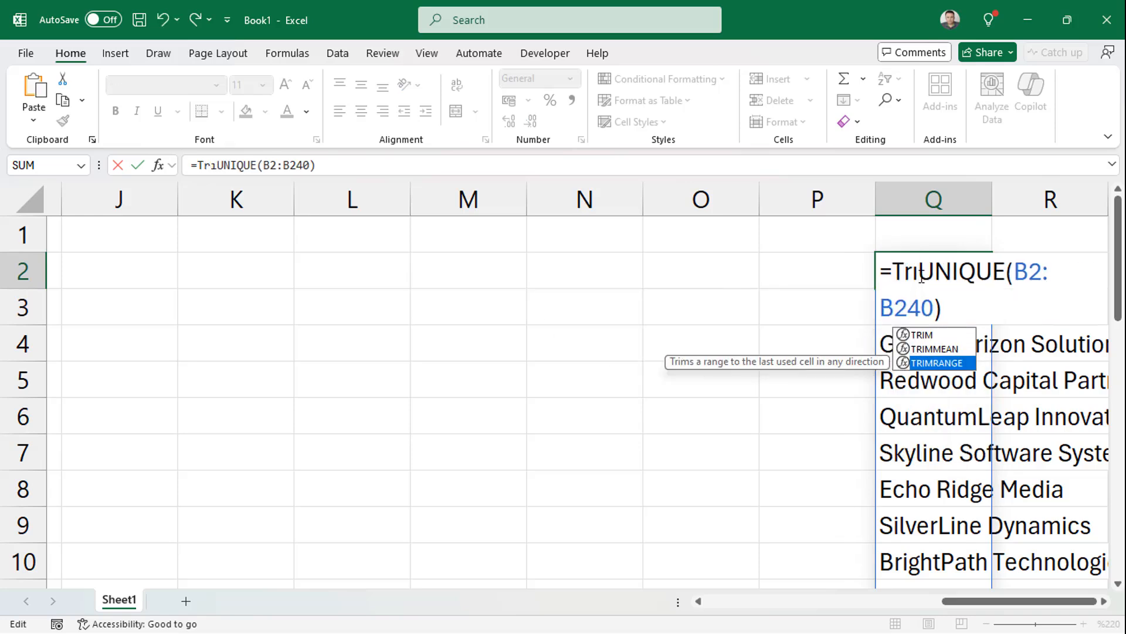
{"action": "key", "text": "Tab"}
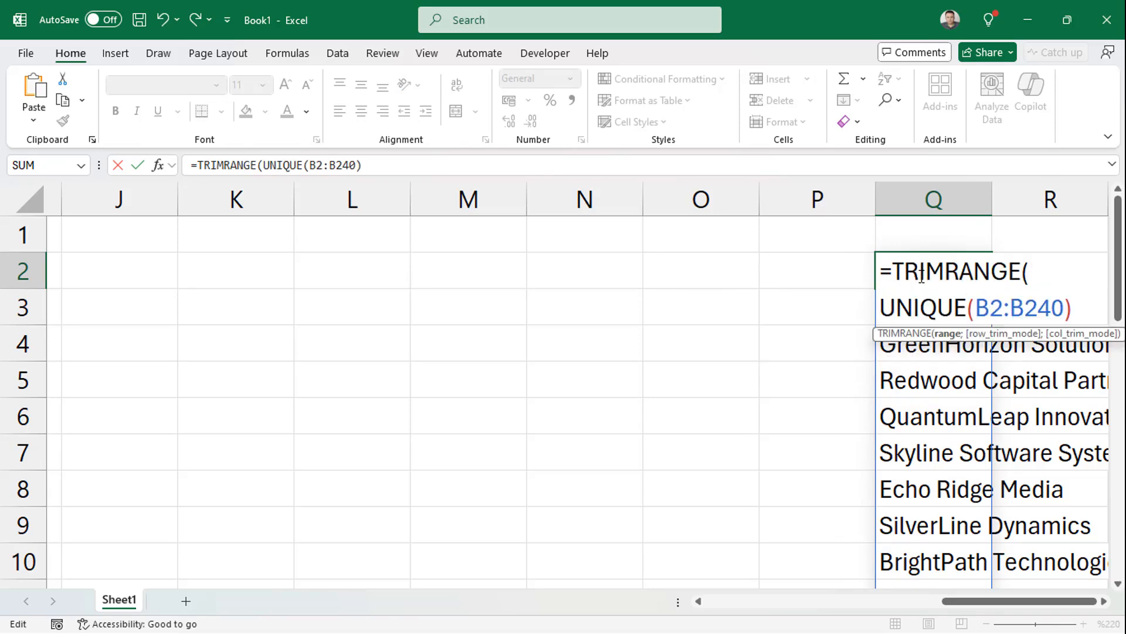
{"action": "type", "text": ")"}
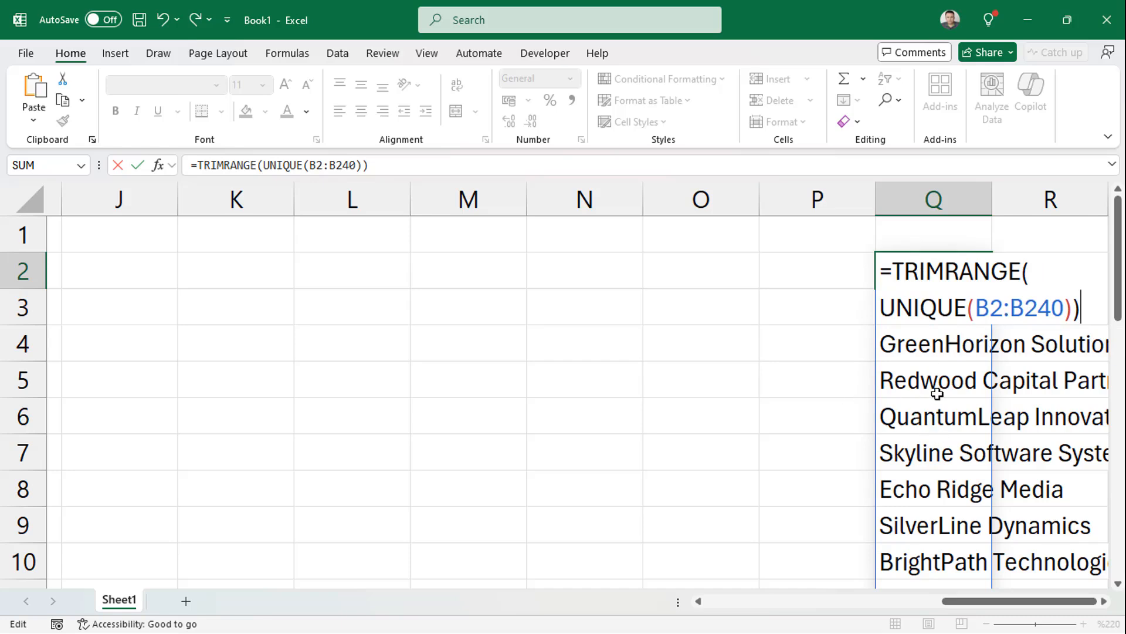
{"action": "key", "text": "Return"}
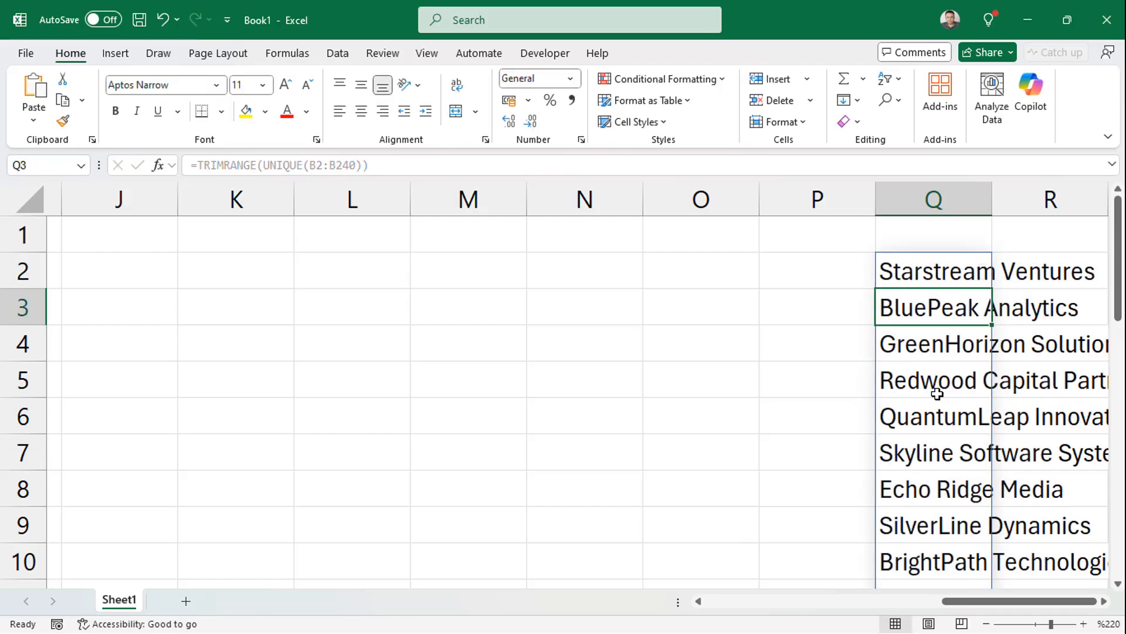
Check the end of the trimmed list in column Q and select the last customer entry in cell B25.
{"action": "scroll", "coordinate": [906, 288], "scroll_direction": "down", "scroll_amount": 3, "text": "ctrl"}
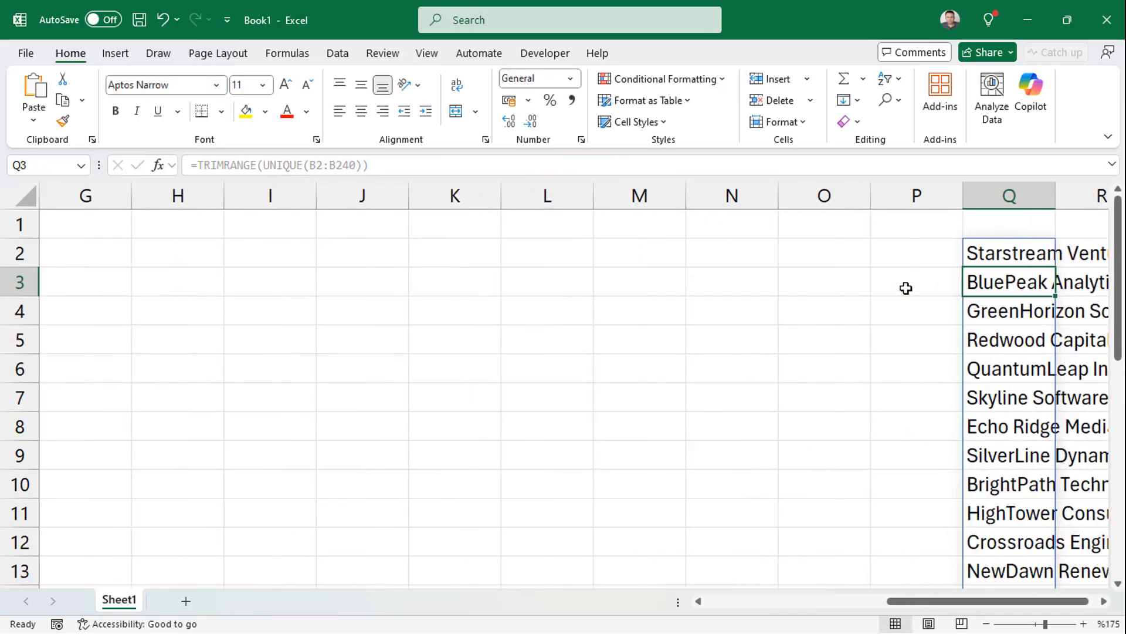
{"action": "scroll", "coordinate": [906, 288], "scroll_direction": "down", "scroll_amount": 3, "text": "ctrl"}
{"action": "scroll", "coordinate": [942, 330], "scroll_direction": "down", "scroll_amount": 3}
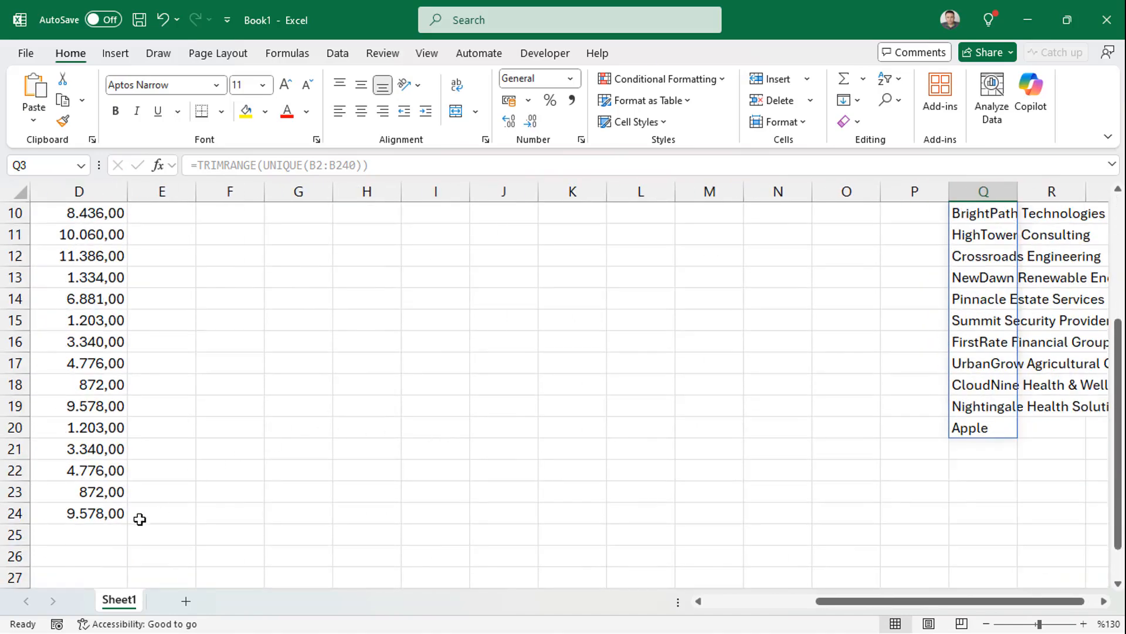
{"action": "left_click_drag", "start_coordinate": [106, 517], "coordinate": [12, 517]}
{"action": "left_click", "coordinate": [112, 538]}
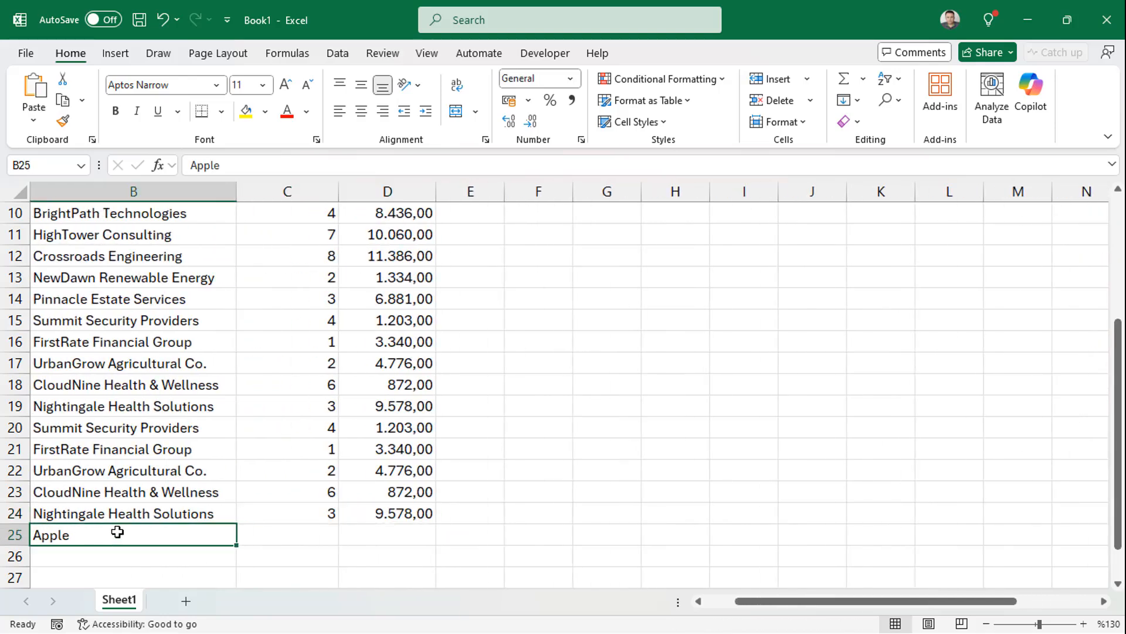
Delete the Apple entry from cell B25 and select Q2 to review the unique customer list and its formula.
{"action": "key", "text": "Delete"}
{"action": "left_click", "coordinate": [880, 449]}
{"action": "scroll", "coordinate": [899, 422], "scroll_direction": "down", "scroll_amount": 2, "text": "ctrl"}
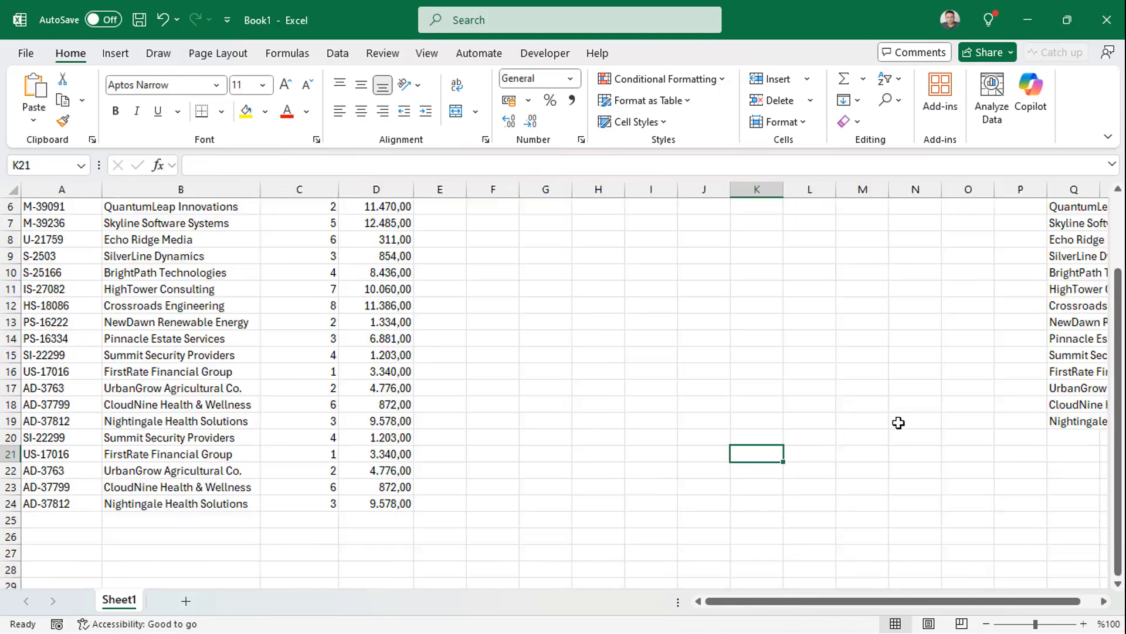
{"action": "scroll", "coordinate": [899, 422], "scroll_direction": "down", "scroll_amount": 1, "text": "ctrl"}
{"action": "left_click", "coordinate": [893, 466]}
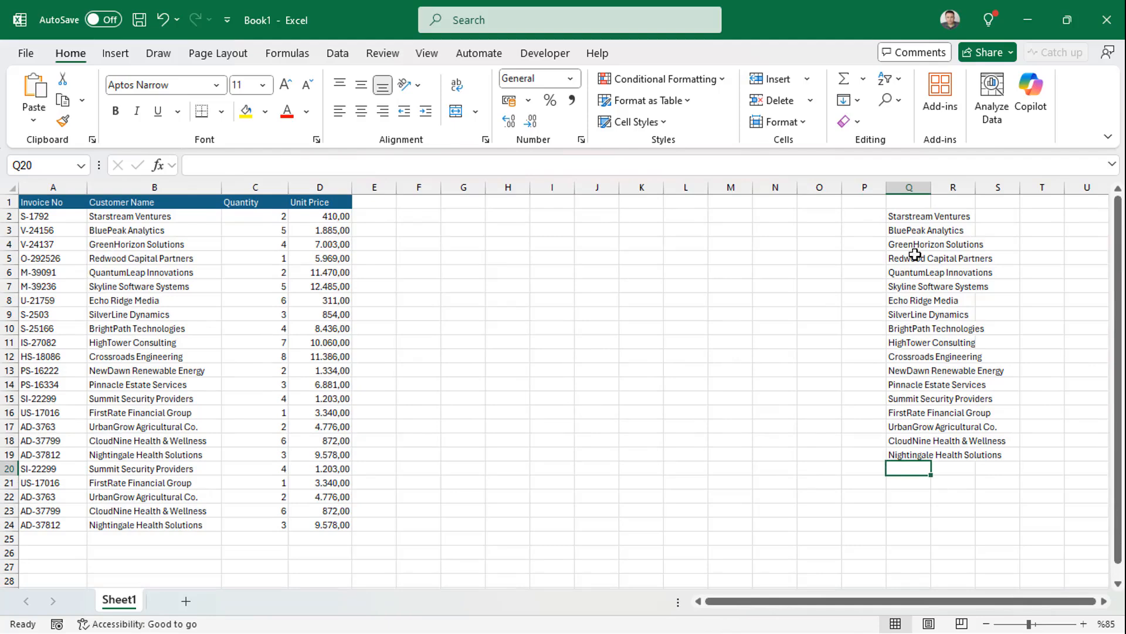
{"action": "left_click", "coordinate": [911, 219]}
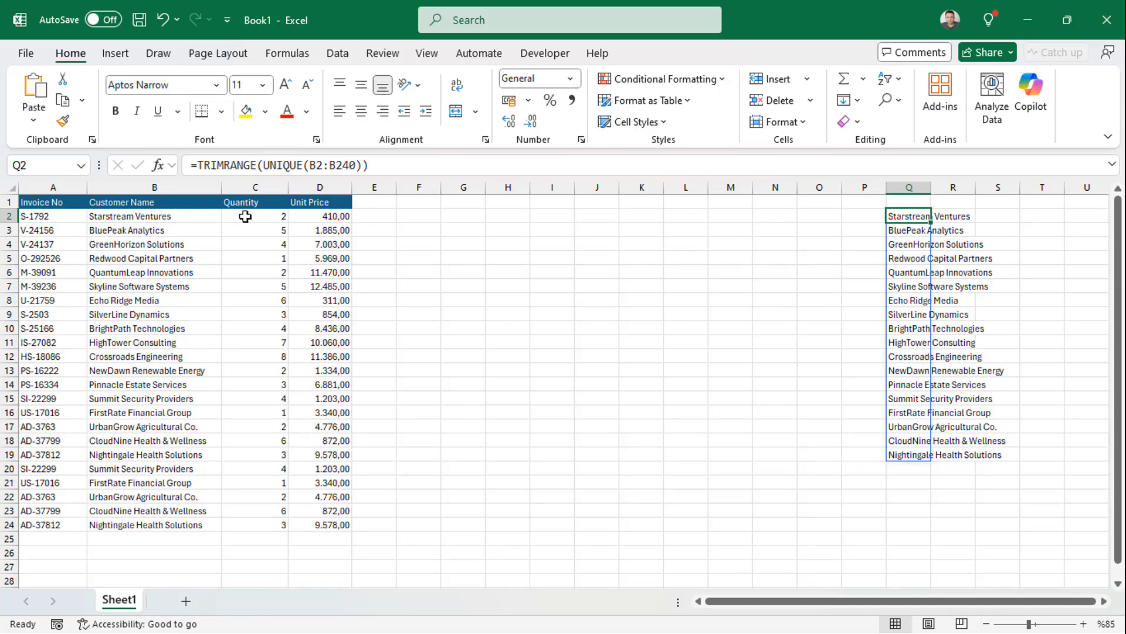
Copy the Customer Name header from B1 into H1, keeping the source column width.
{"action": "left_click", "coordinate": [161, 204]}
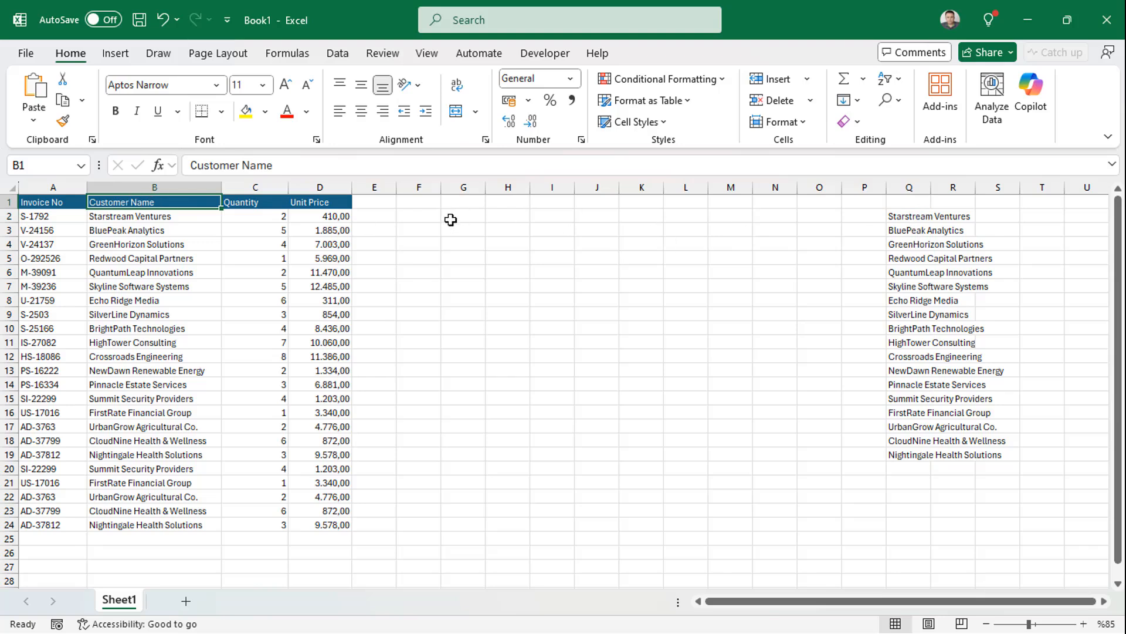
{"action": "key", "text": "ctrl+c"}
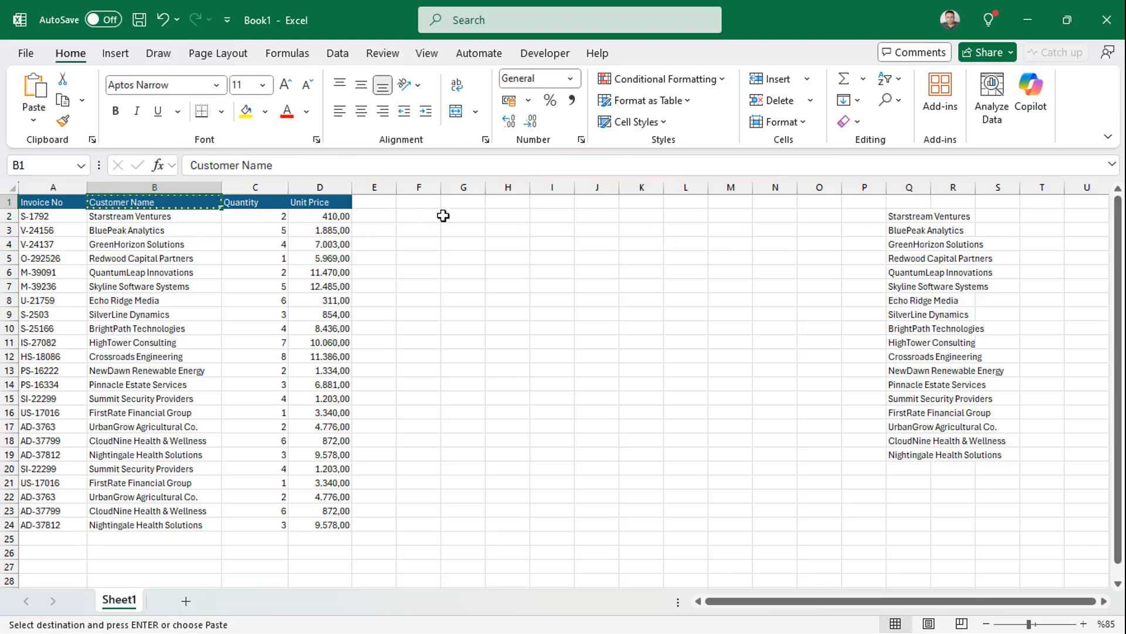
{"action": "left_click", "coordinate": [503, 202]}
{"action": "right_click", "coordinate": [504, 202]}
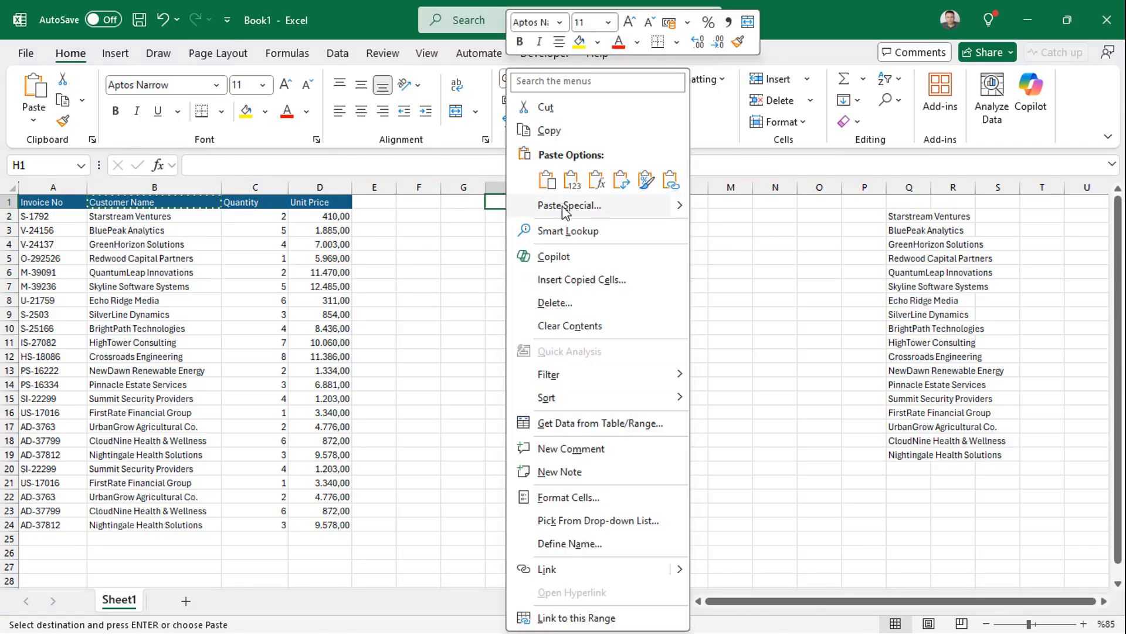
{"action": "mouse_move", "coordinate": [646, 200]}
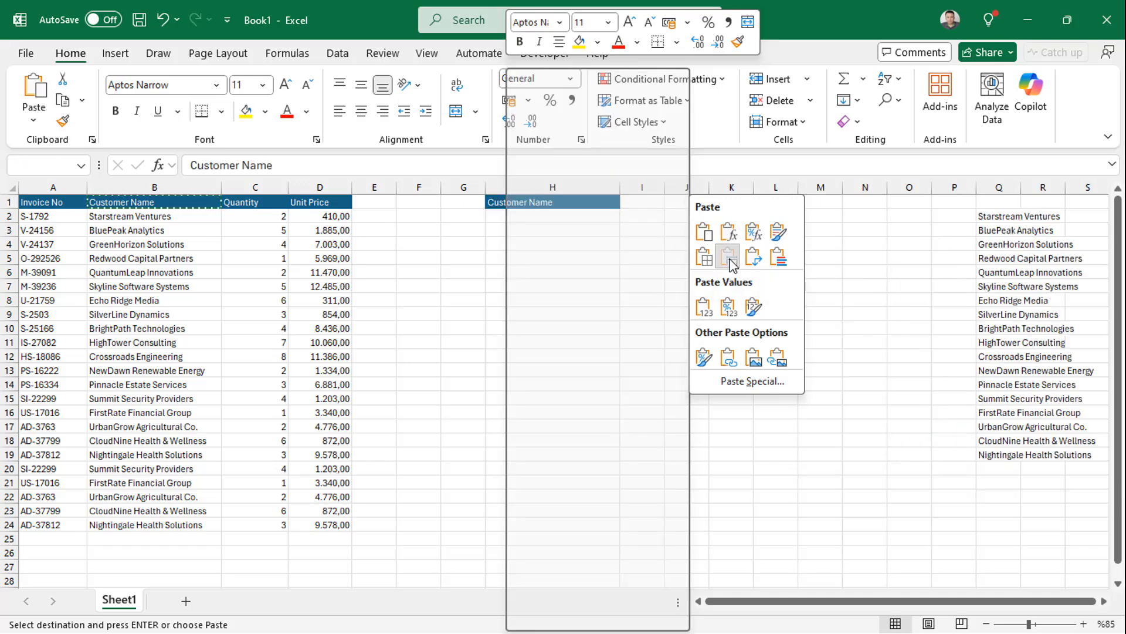
{"action": "left_click", "coordinate": [730, 260]}
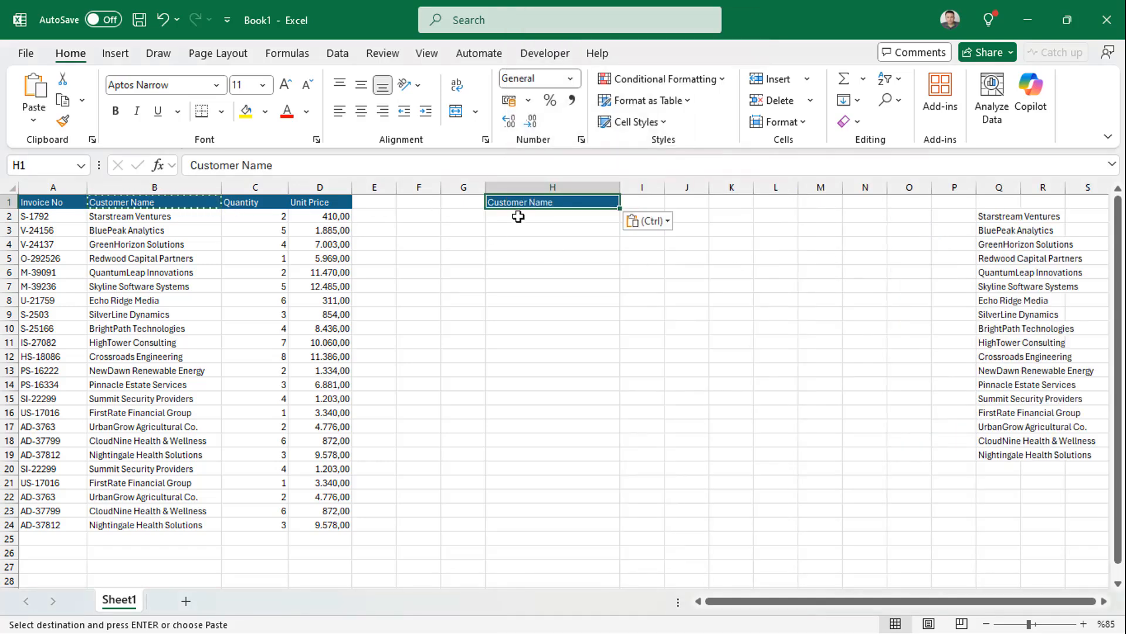
Add List data validation to cell H2 with the source =$Q$2# and view the choices in its drop-down.
{"action": "left_click", "coordinate": [518, 219]}
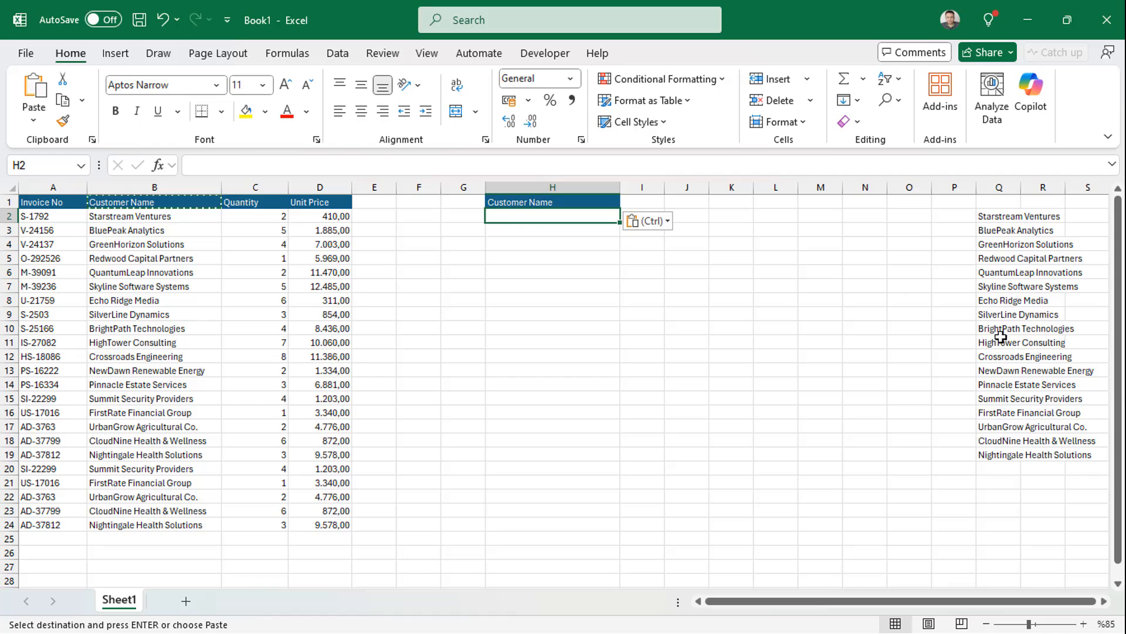
{"action": "left_click", "coordinate": [341, 57]}
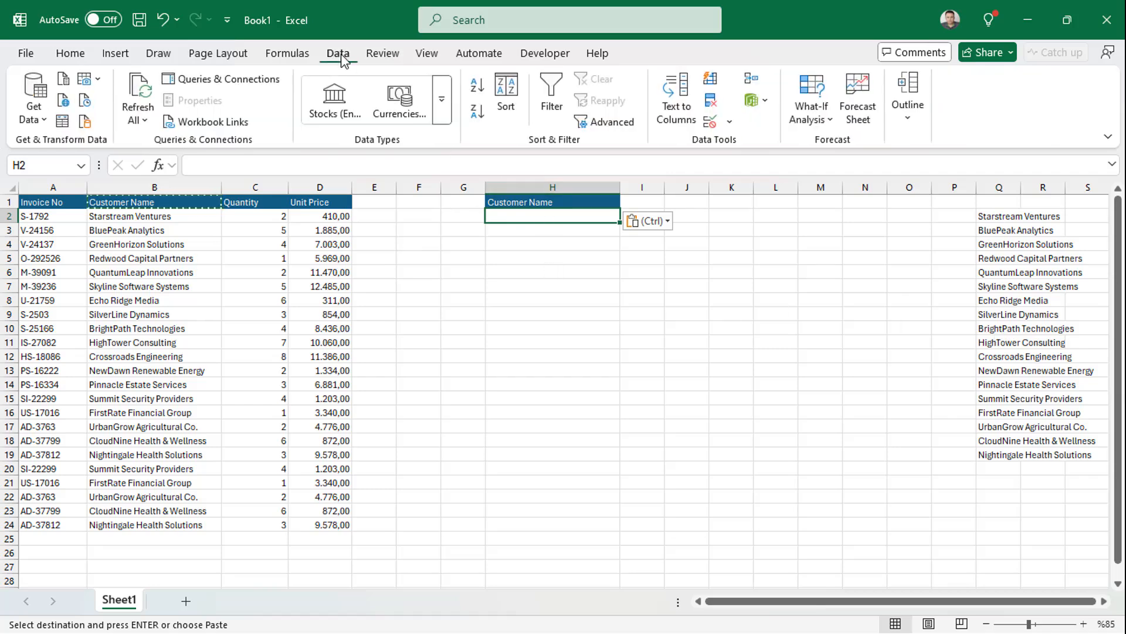
{"action": "left_click", "coordinate": [716, 125]}
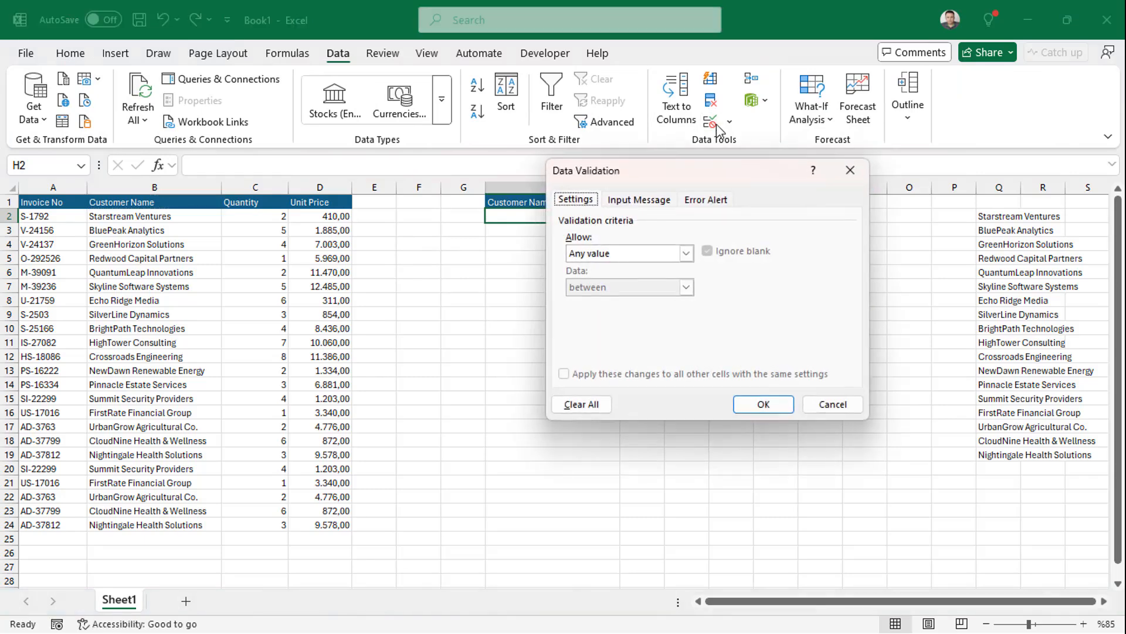
{"action": "left_click", "coordinate": [610, 254]}
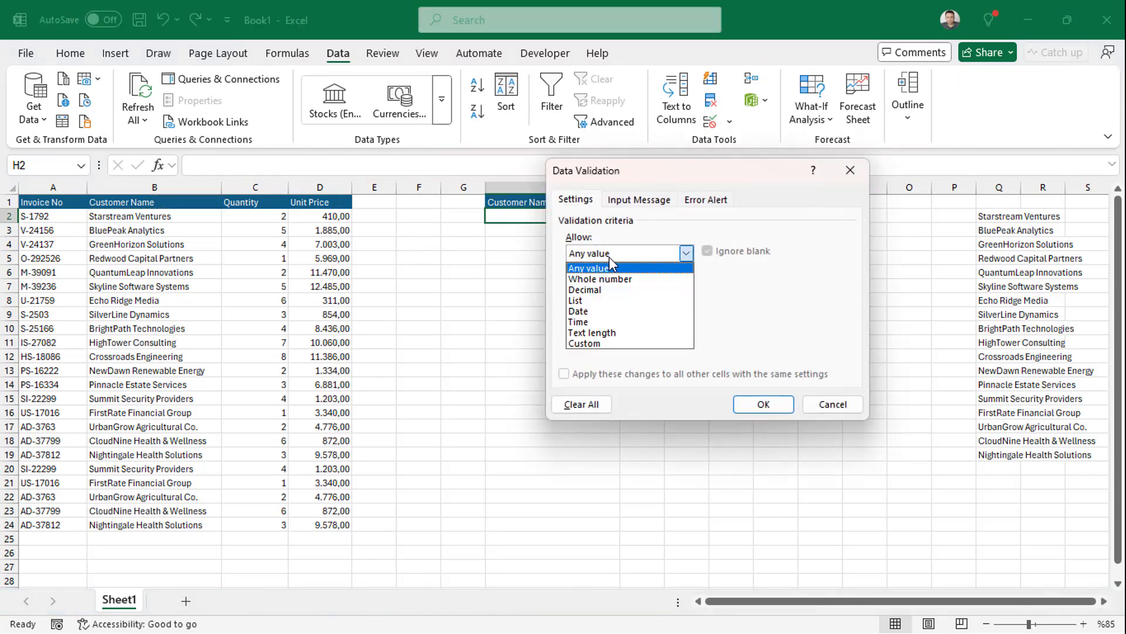
{"action": "left_click", "coordinate": [581, 299]}
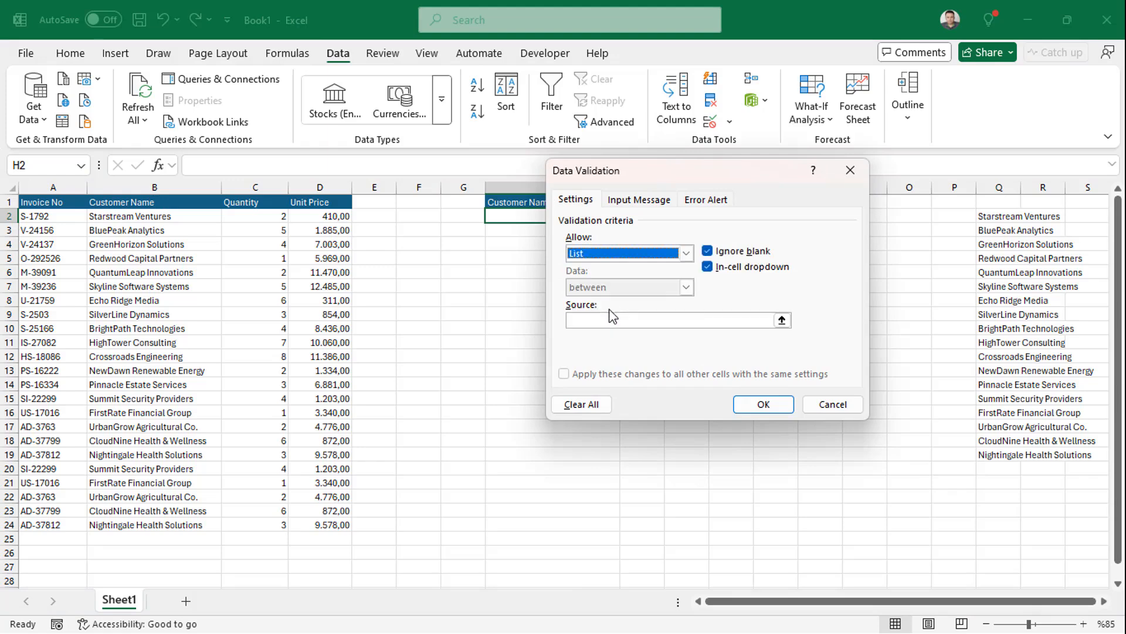
{"action": "left_click", "coordinate": [607, 319]}
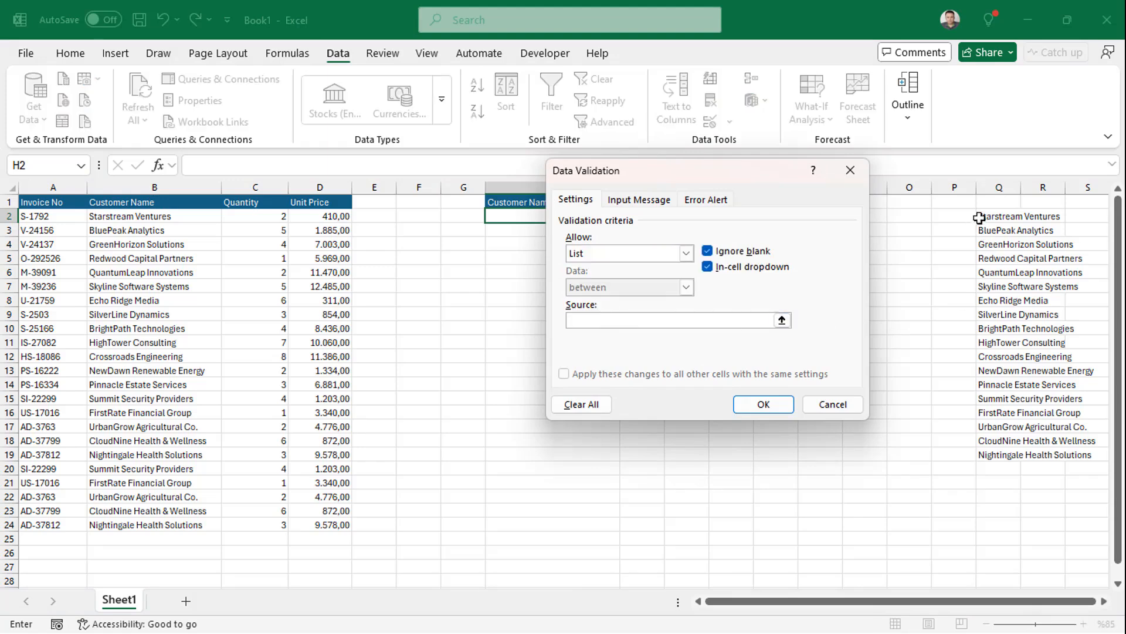
{"action": "mouse_move", "coordinate": [987, 214]}
{"action": "left_mouse_down"}
{"action": "mouse_move", "coordinate": [1001, 563]}
{"action": "mouse_move", "coordinate": [1023, 502]}
{"action": "mouse_move", "coordinate": [1005, 377]}
{"action": "mouse_move", "coordinate": [1018, 247]}
{"action": "mouse_move", "coordinate": [989, 212]}
{"action": "left_mouse_up"}
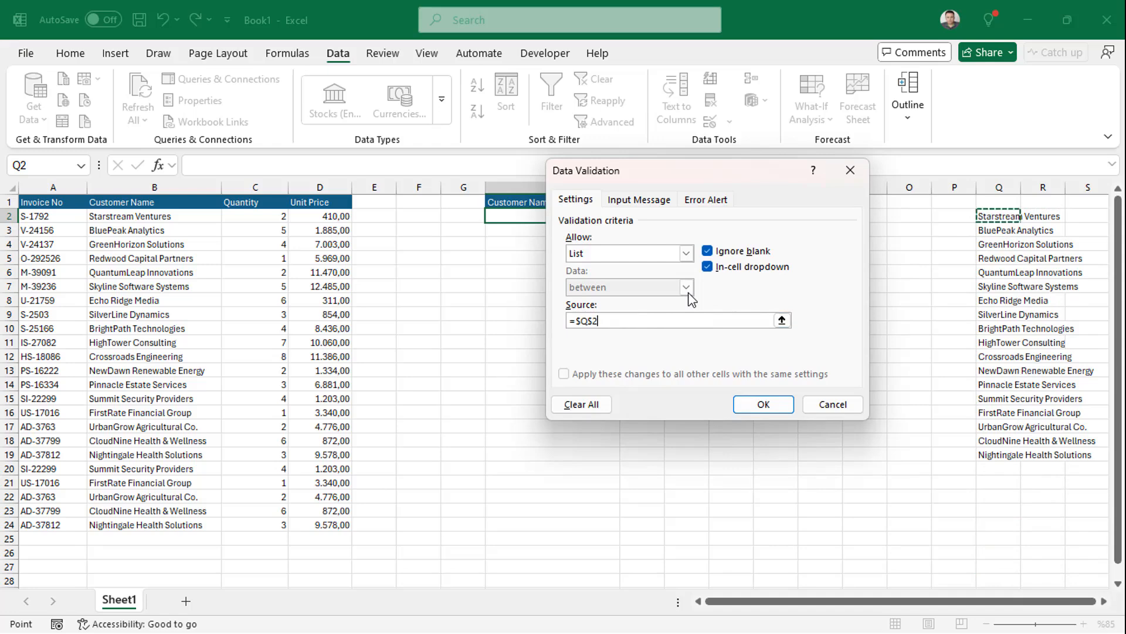
{"action": "type", "text": "#"}
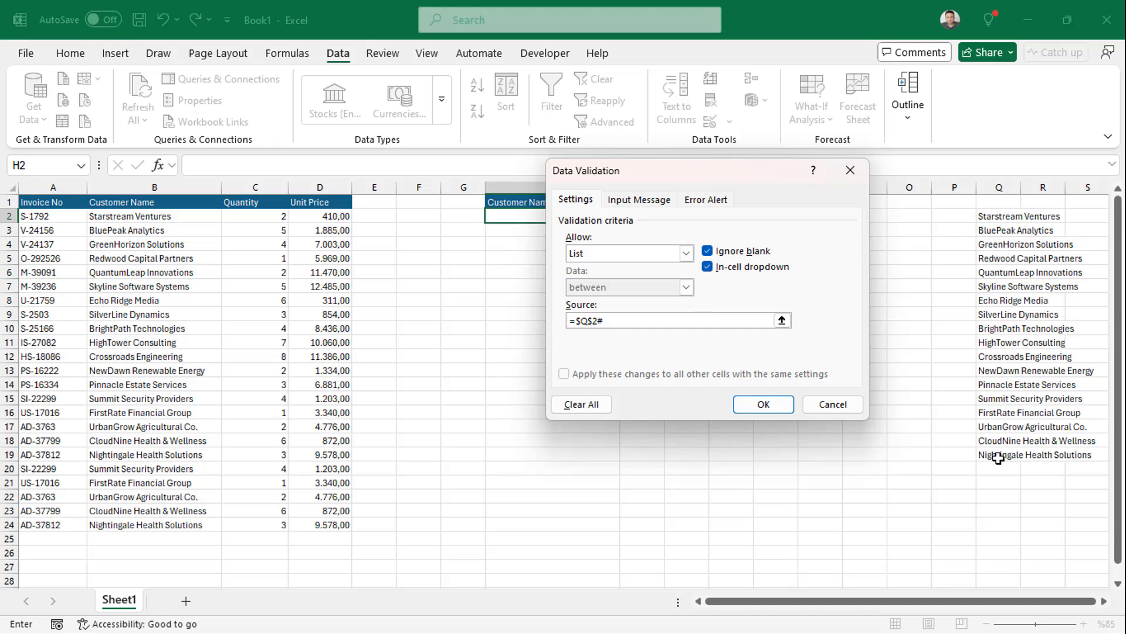
{"action": "left_click", "coordinate": [763, 403]}
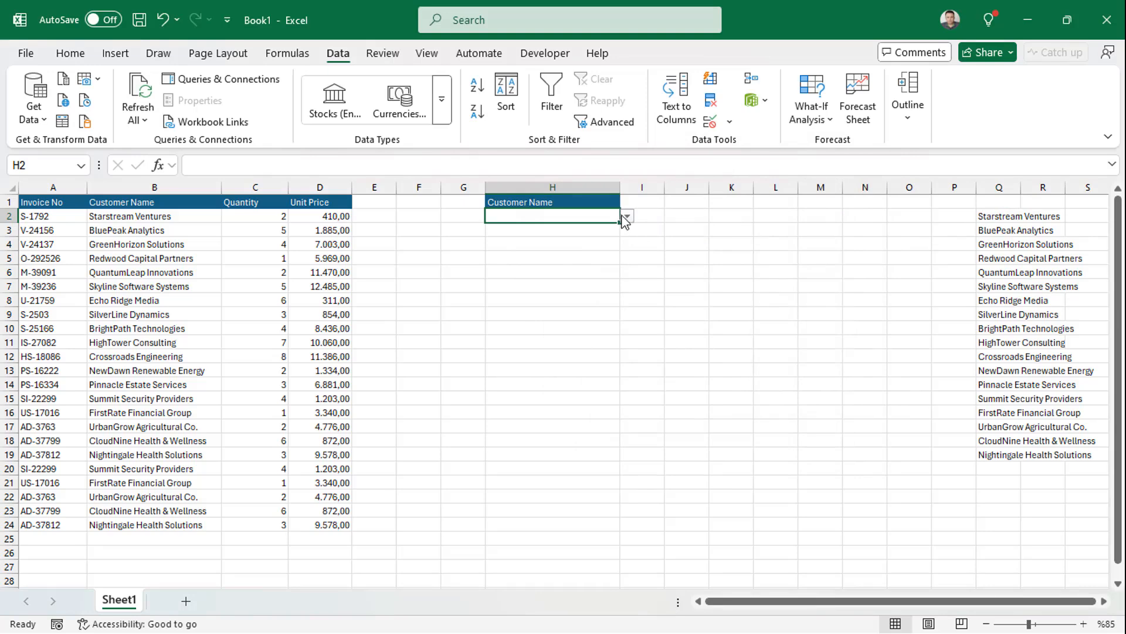
{"action": "left_click", "coordinate": [627, 216]}
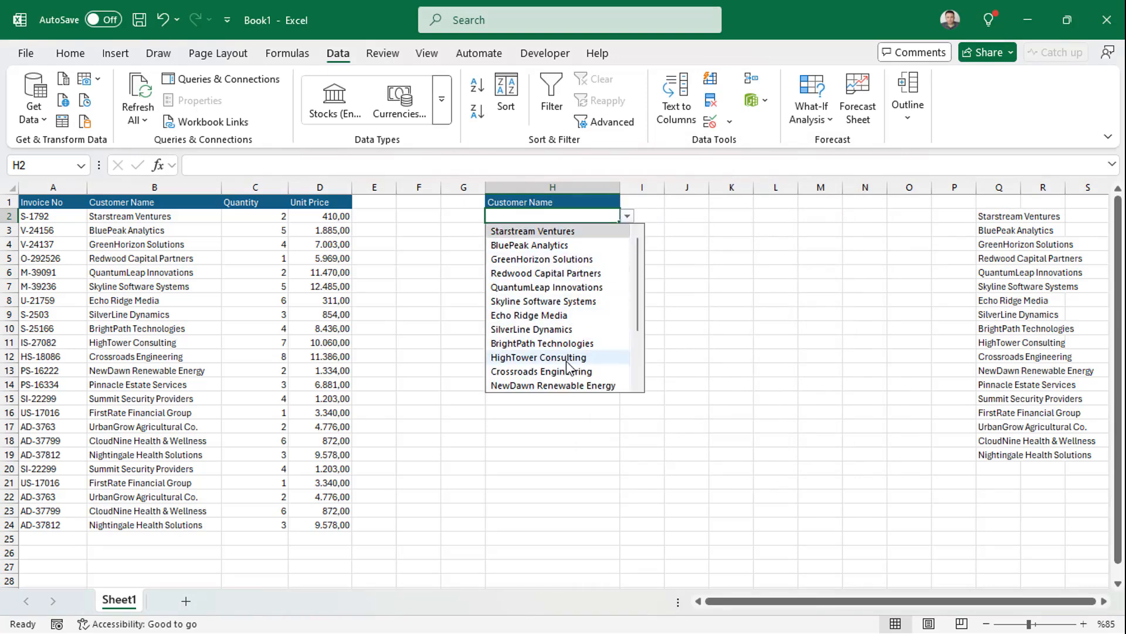
Wrap the formula in Q2 in SORT so that it reads =SORT(TRIMRANGE(UNIQUE(B2:B240))).
{"action": "left_click", "coordinate": [997, 228]}
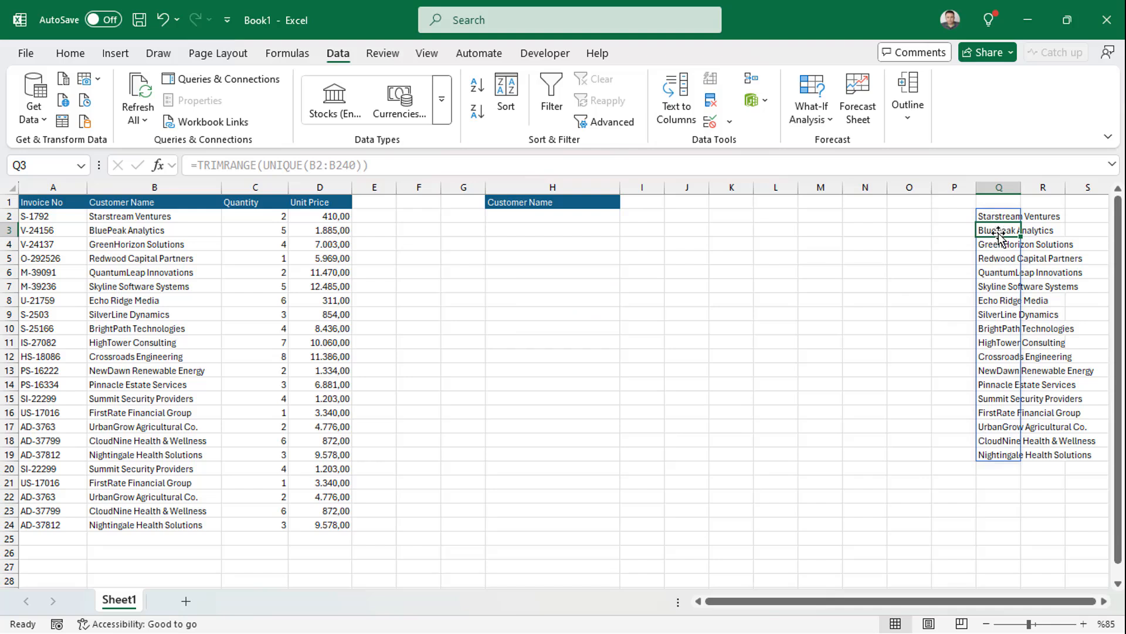
{"action": "double_click", "coordinate": [997, 212]}
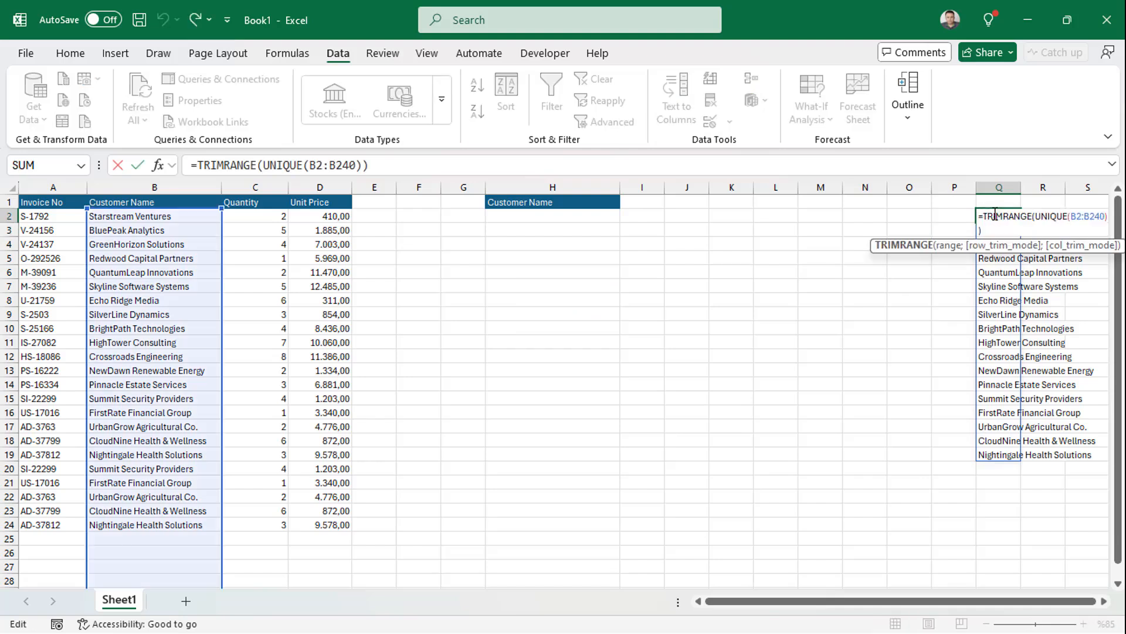
{"action": "left_click", "coordinate": [986, 217]}
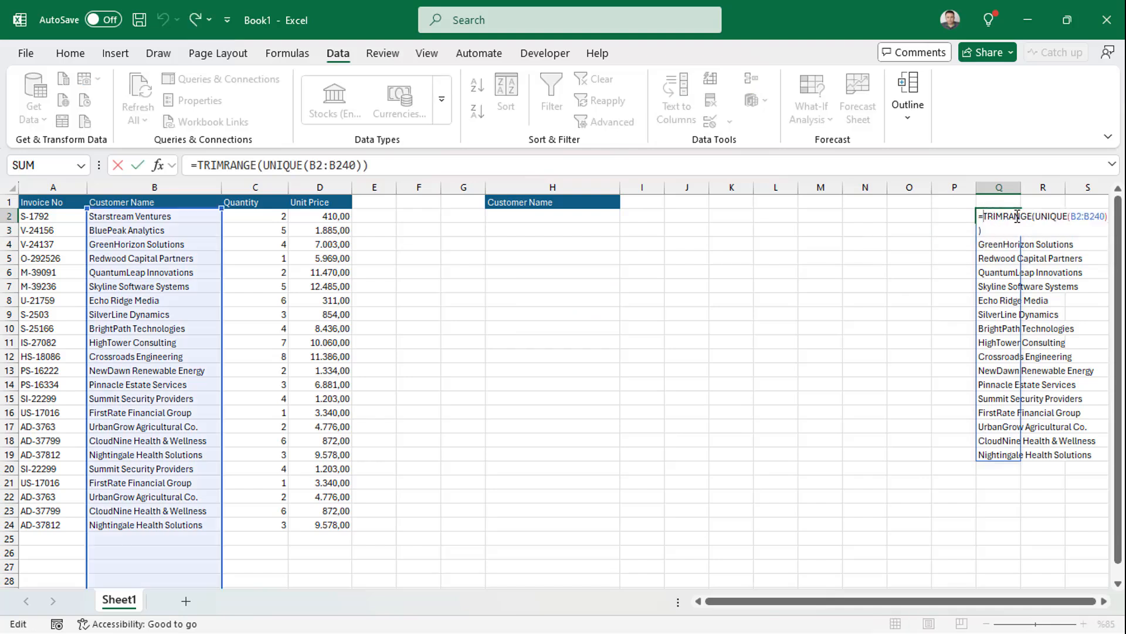
{"action": "type", "text": "sort"}
{"action": "double_click", "coordinate": [1008, 247]}
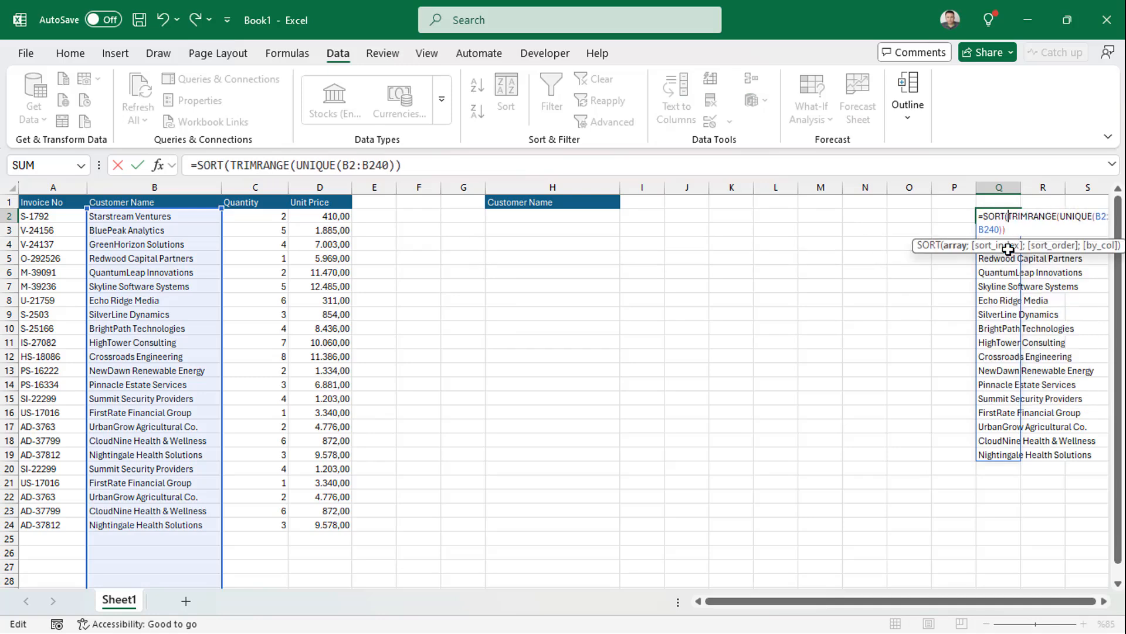
{"action": "type", "text": ")"}
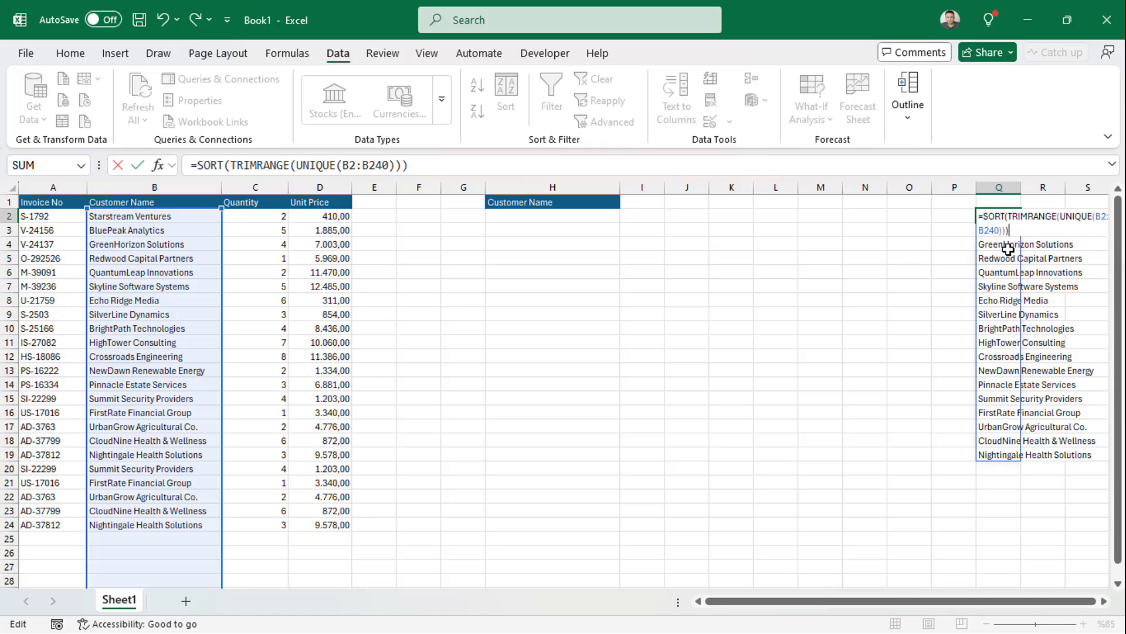
{"action": "key", "text": "ctrl+Return"}
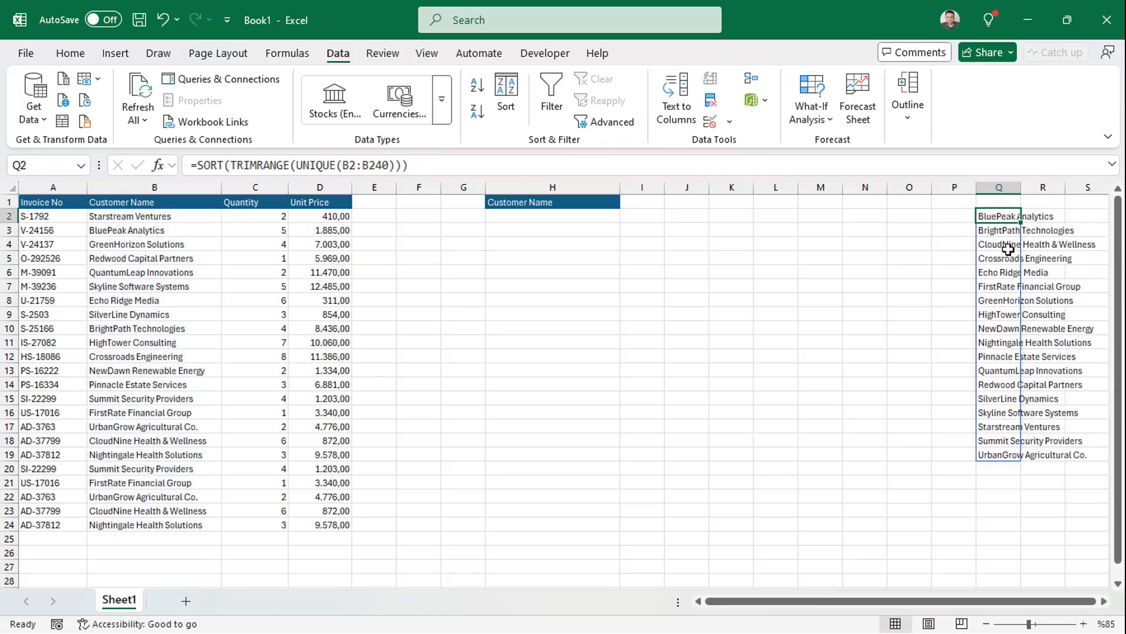
Check the sorted choices in the H2 drop-down and choose CloudNine Health & Wellness.
{"action": "left_click", "coordinate": [516, 219]}
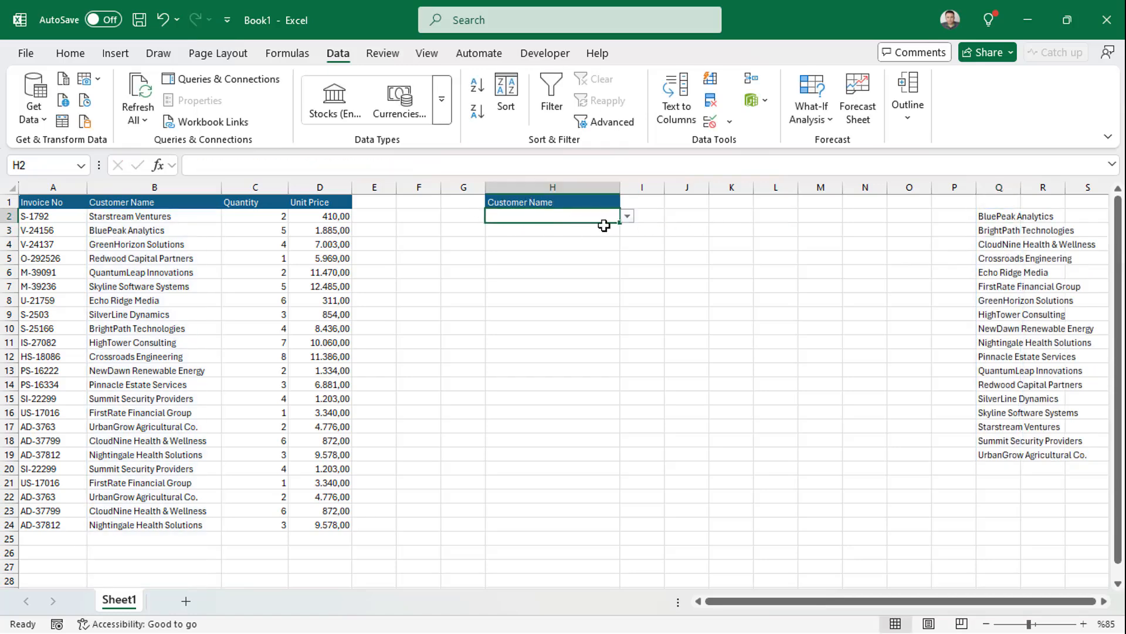
{"action": "left_click", "coordinate": [628, 217]}
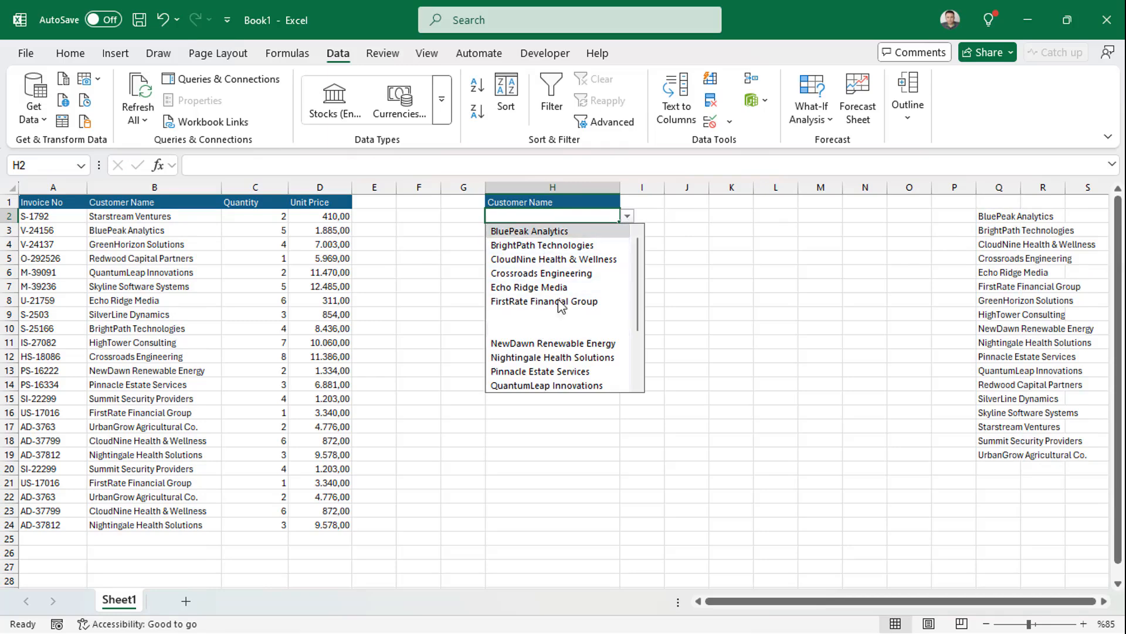
{"action": "left_click", "coordinate": [410, 242]}
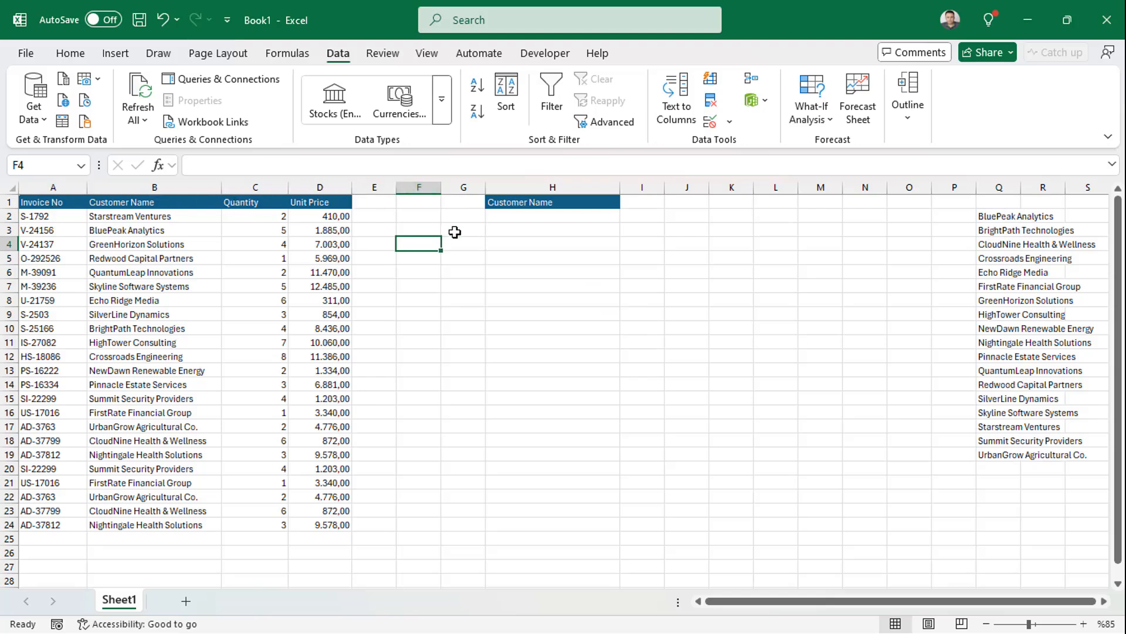
{"action": "left_click", "coordinate": [524, 216]}
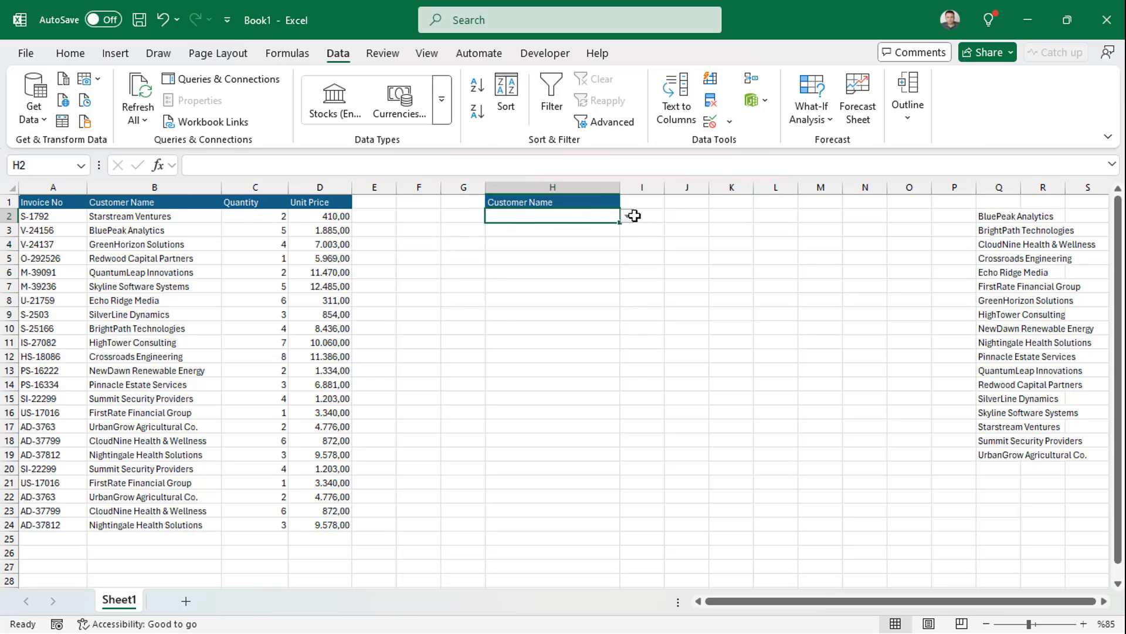
{"action": "left_click", "coordinate": [628, 216]}
{"action": "left_click", "coordinate": [551, 258]}
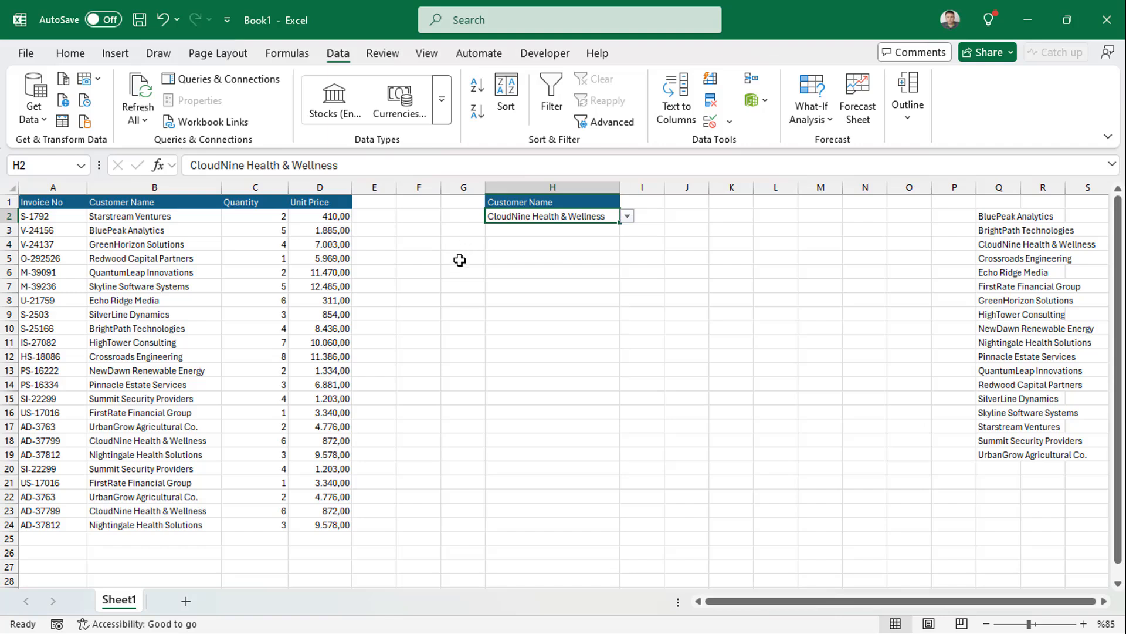
Enter =TOROW(A1:G1) in G4 to repeat the table headers, and compare its last cells with the blank cells beside the source headers.
{"action": "left_click_drag", "start_coordinate": [460, 260], "coordinate": [636, 416]}
{"action": "left_click", "coordinate": [465, 242]}
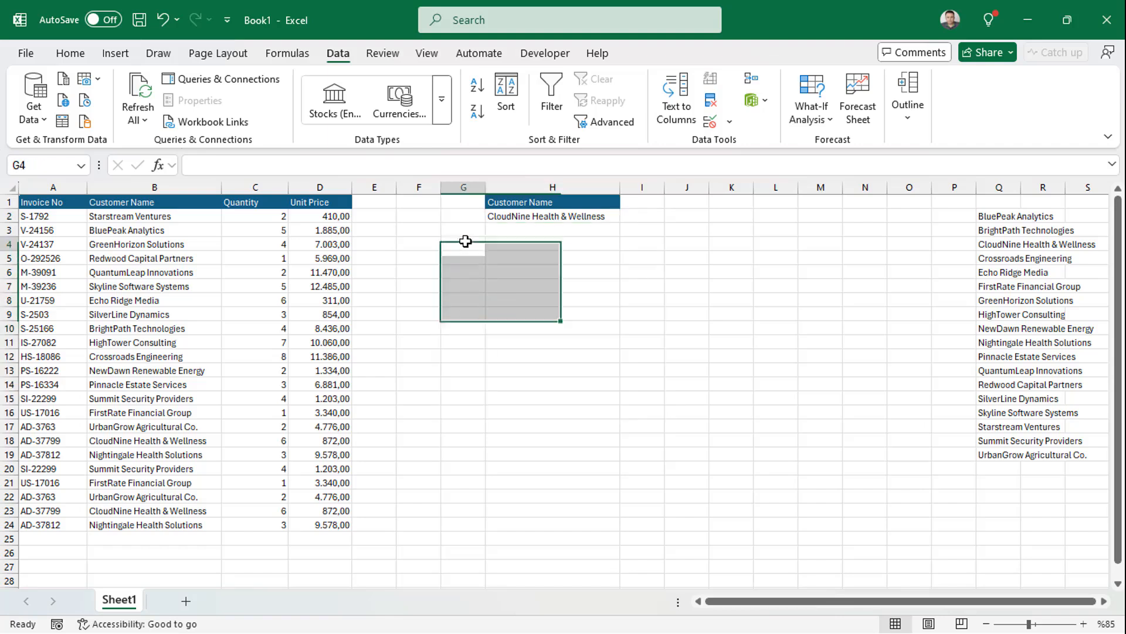
{"action": "type", "text": "=tor"}
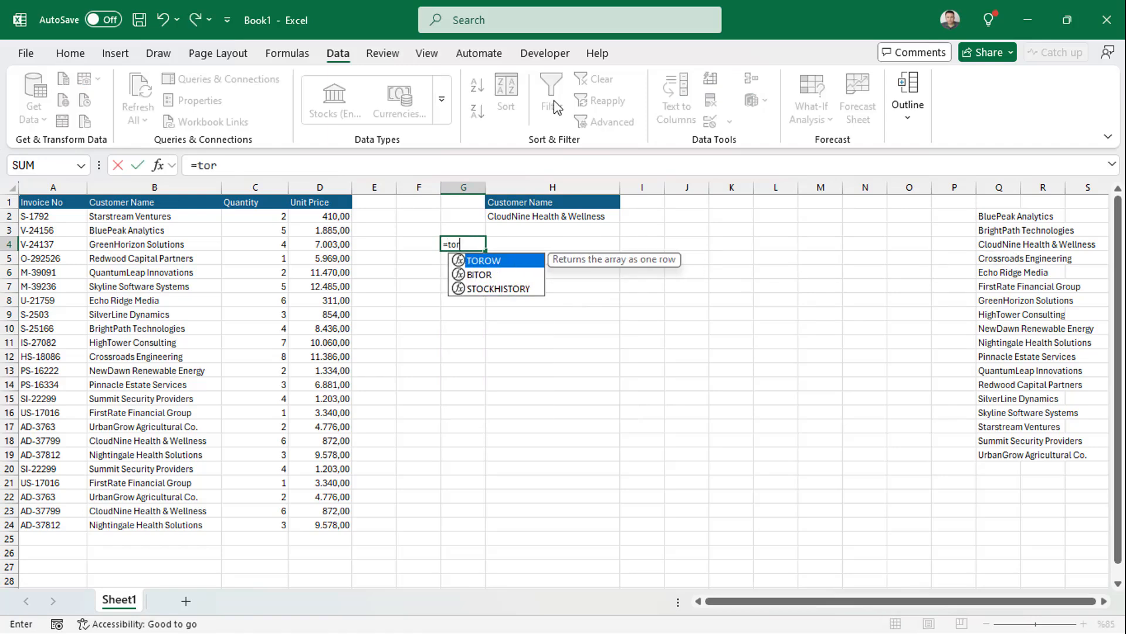
{"action": "key", "text": "Tab"}
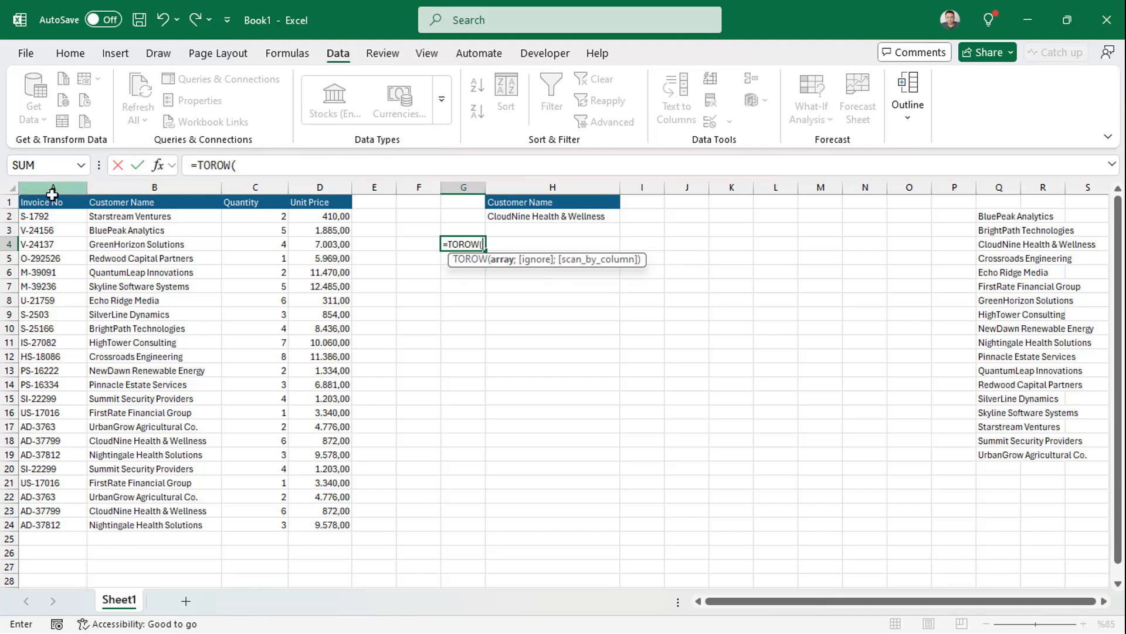
{"action": "left_click_drag", "start_coordinate": [41, 202], "coordinate": [449, 199]}
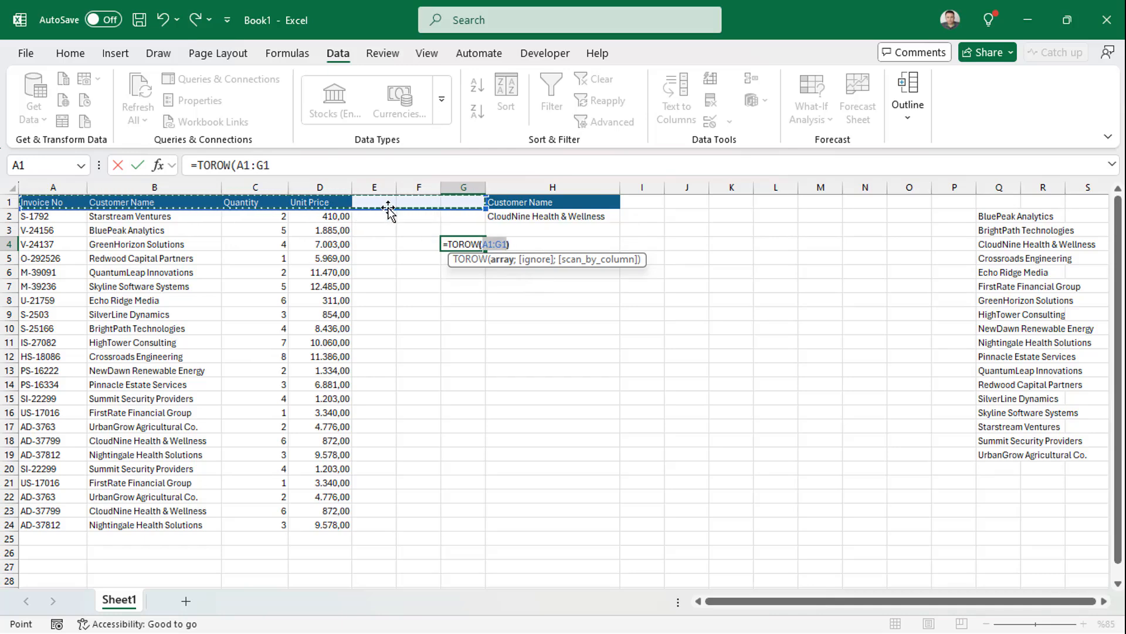
{"action": "key", "text": "Return"}
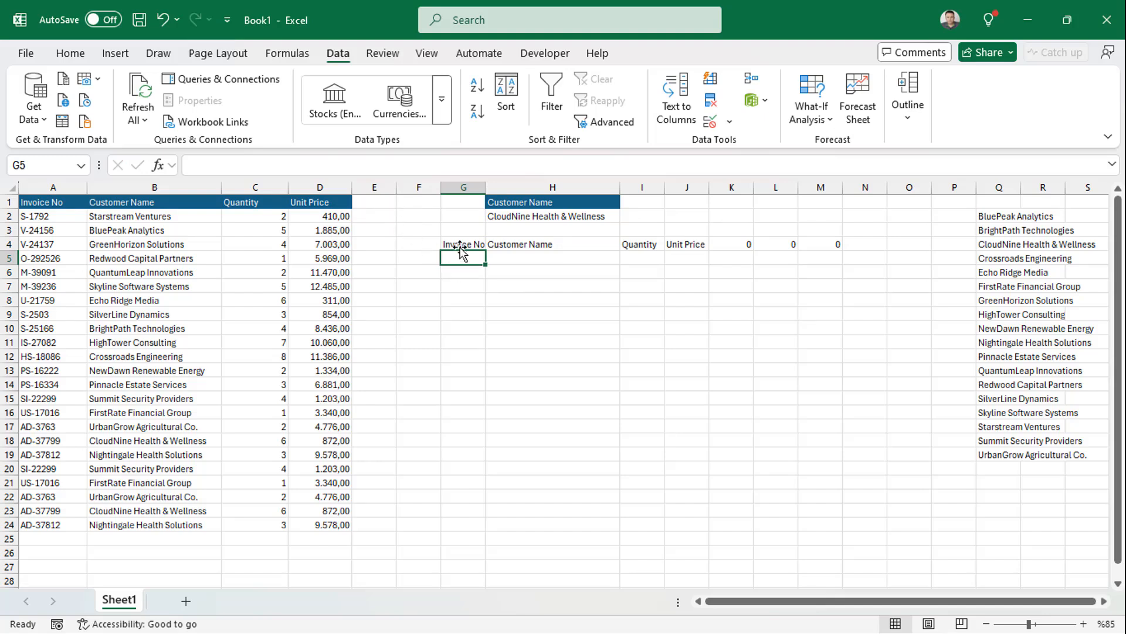
{"action": "left_click_drag", "start_coordinate": [729, 250], "coordinate": [833, 245]}
{"action": "left_click_drag", "start_coordinate": [367, 201], "coordinate": [431, 205]}
{"action": "left_click", "coordinate": [367, 202]}
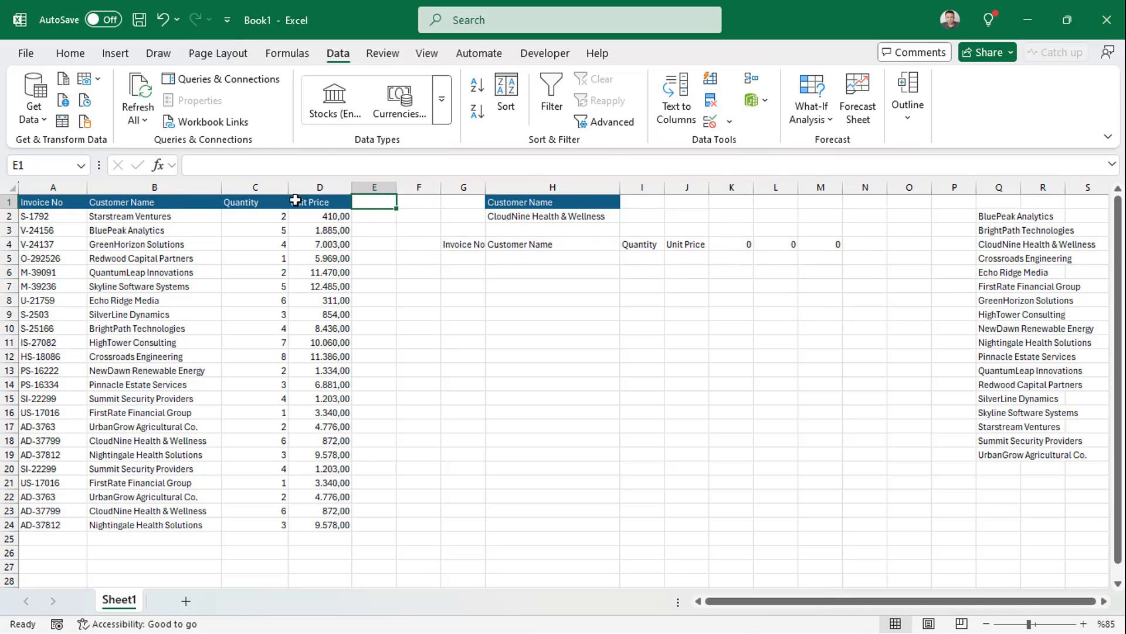
Enter New as a header in E1 to test how the repeated header row responds, and clear it again.
{"action": "type", "text": "New"}
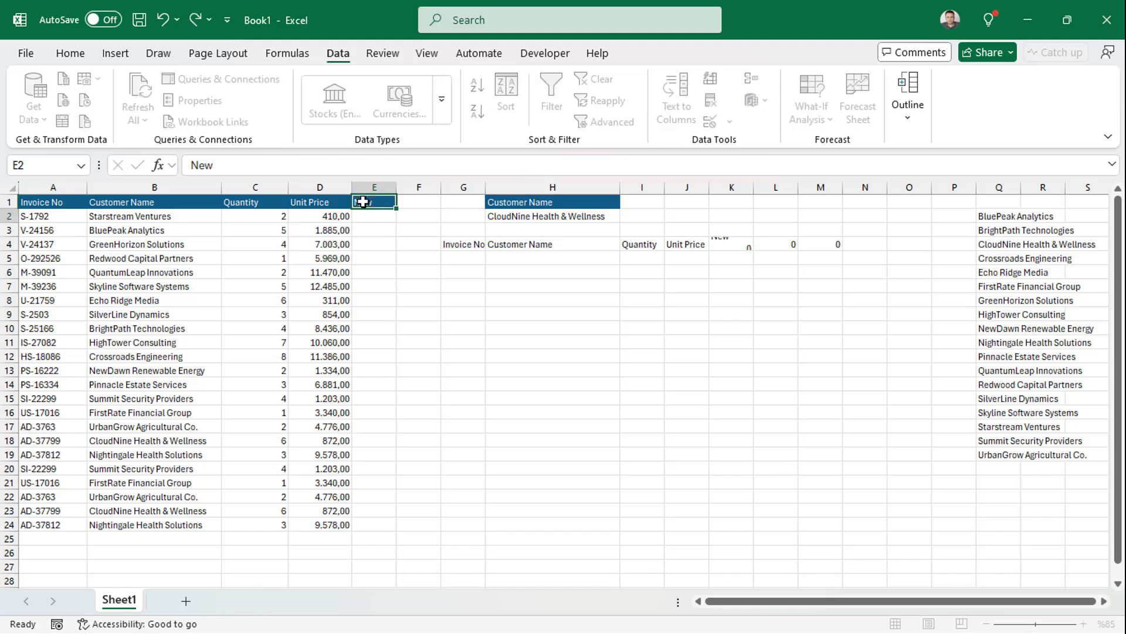
{"action": "key", "text": "Return"}
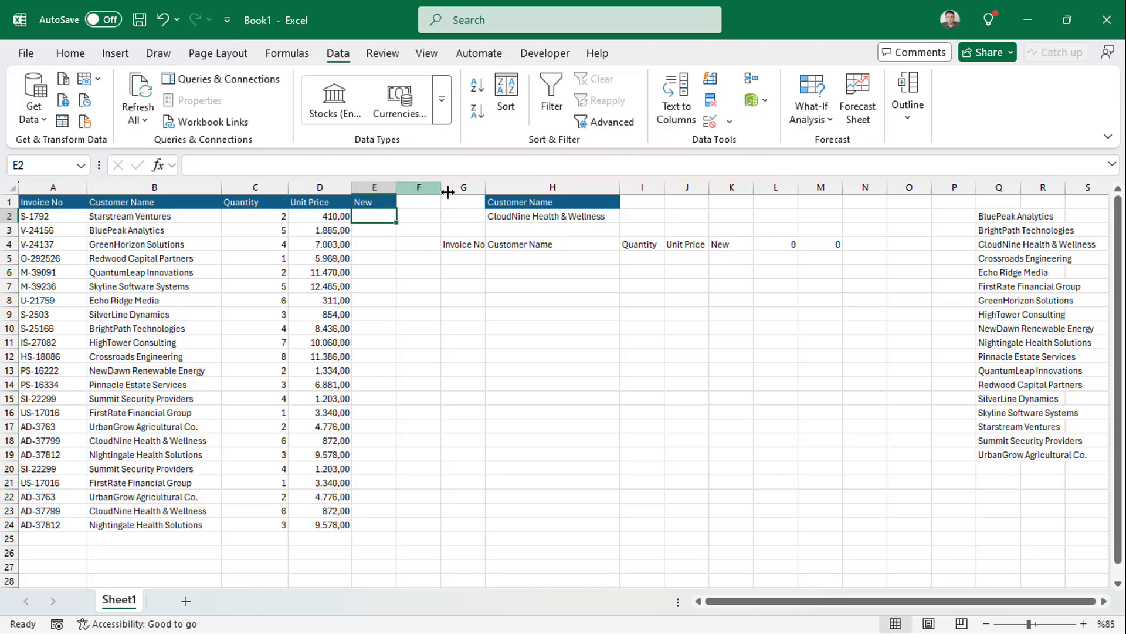
{"action": "left_click", "coordinate": [374, 201]}
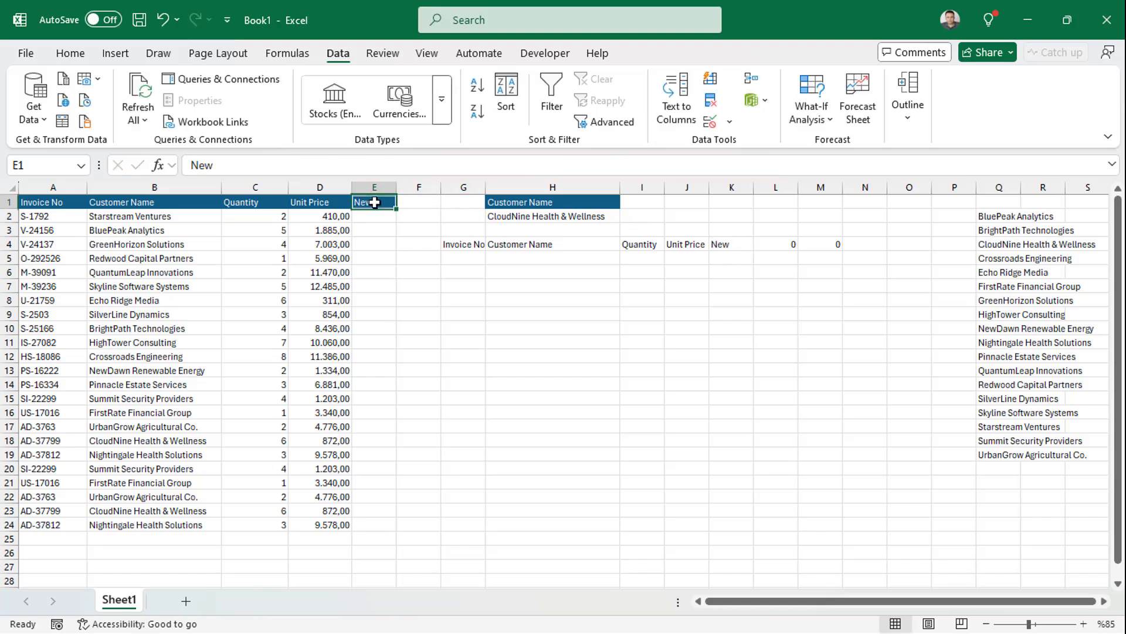
{"action": "key", "text": "Delete"}
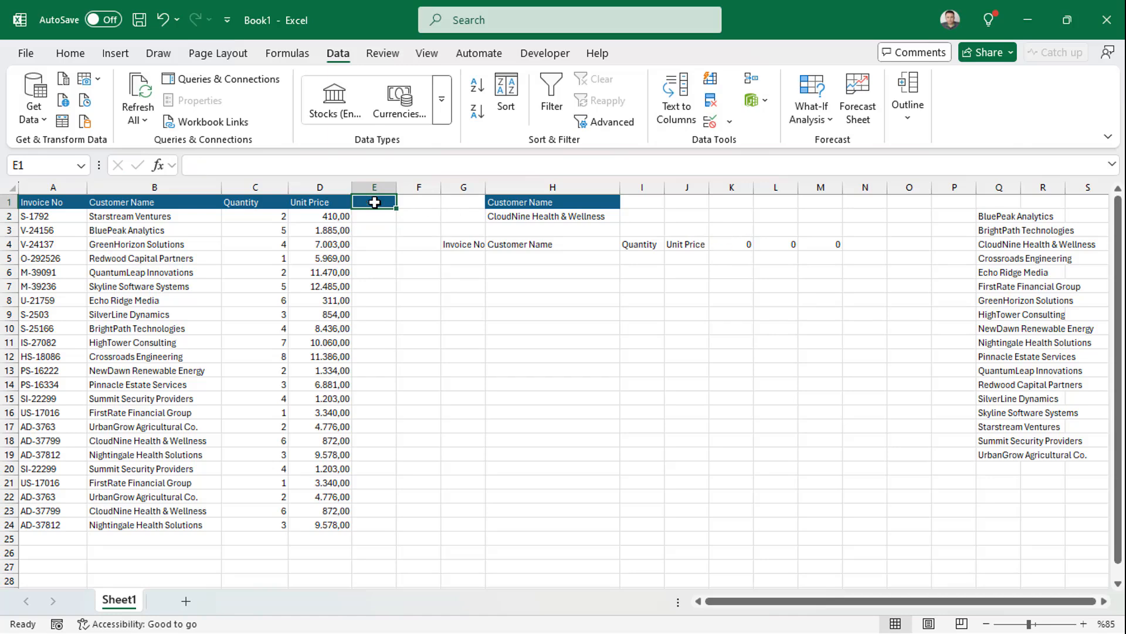
{"action": "left_click", "coordinate": [468, 247]}
{"action": "double_click", "coordinate": [464, 242]}
{"action": "left_click", "coordinate": [445, 246]}
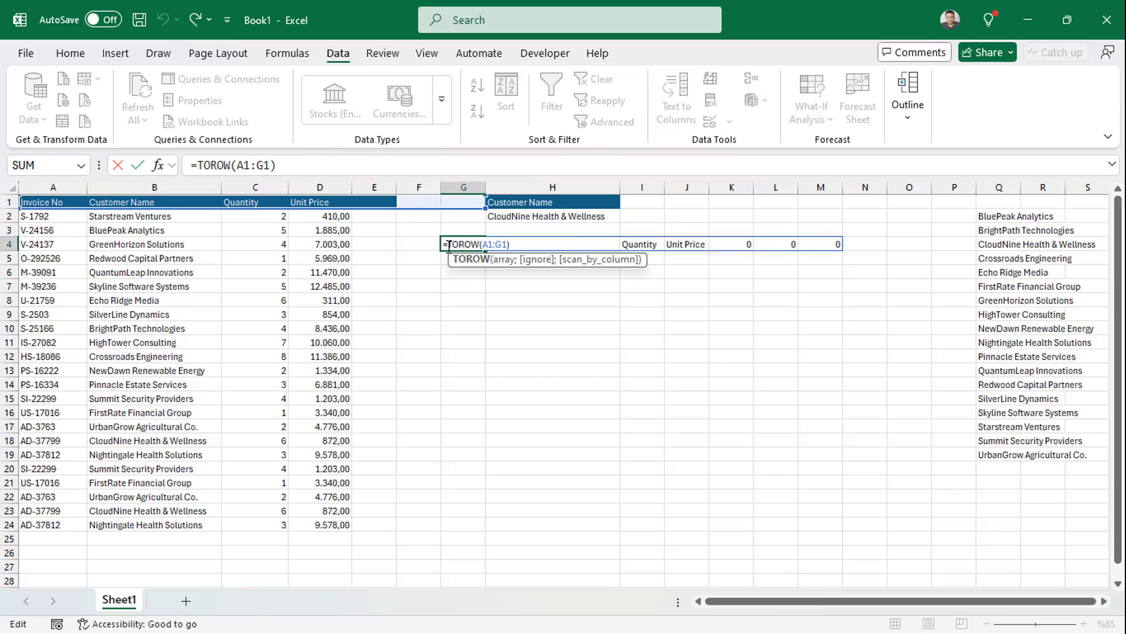
{"action": "type", "text": "'"}
{"action": "left_click", "coordinate": [458, 340]}
Wrap the header formula in G4 in TRIMRANGE so that it reads =TRIMRANGE(TOROW(A1:G1)).
{"action": "scroll", "coordinate": [460, 339], "scroll_direction": "up", "scroll_amount": 6}
{"action": "scroll", "coordinate": [490, 307], "scroll_direction": "up", "scroll_amount": 8}
{"action": "scroll", "coordinate": [473, 305], "scroll_direction": "up", "scroll_amount": 3}
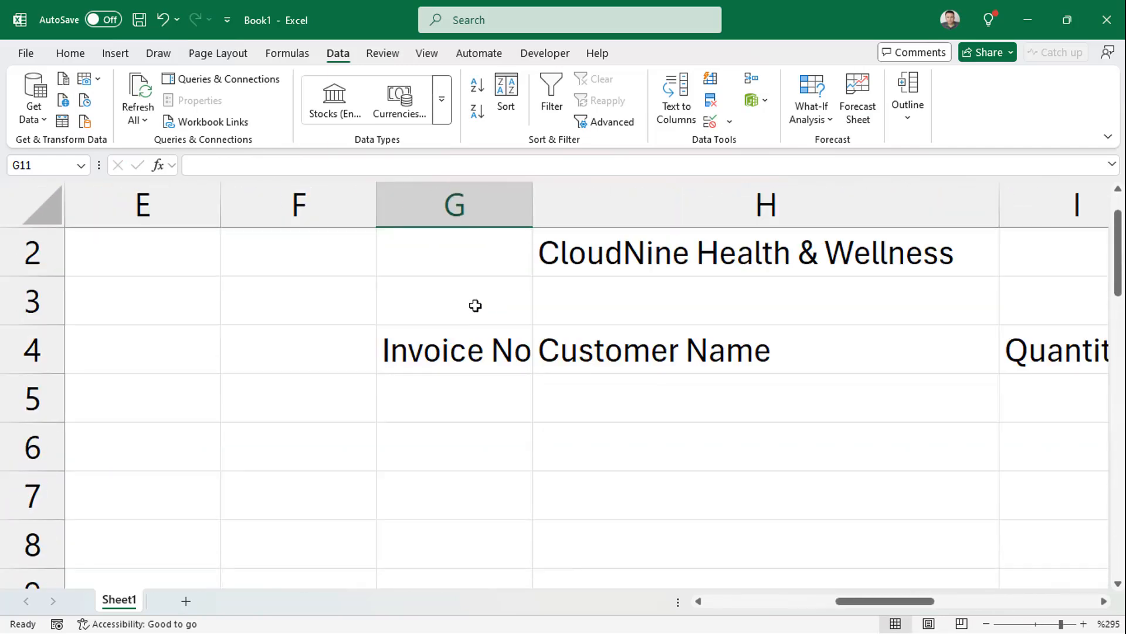
{"action": "left_click", "coordinate": [447, 350]}
{"action": "double_click", "coordinate": [443, 350]}
{"action": "left_click", "coordinate": [399, 349]}
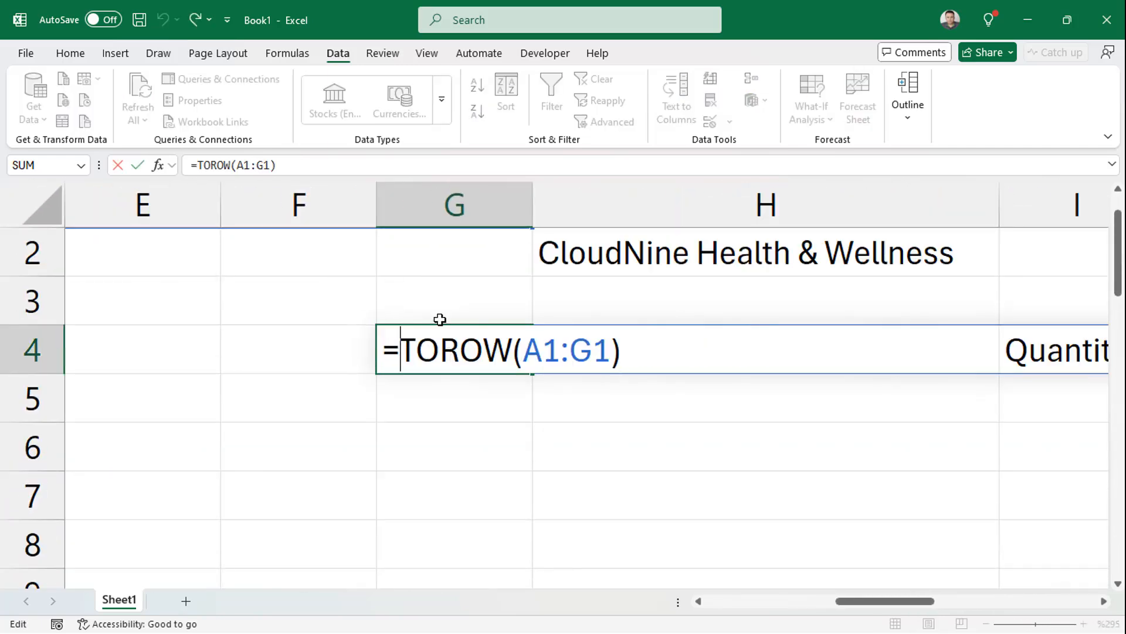
{"action": "type", "text": "trim"}
{"action": "key", "text": "Down"}
{"action": "key", "text": "Down"}
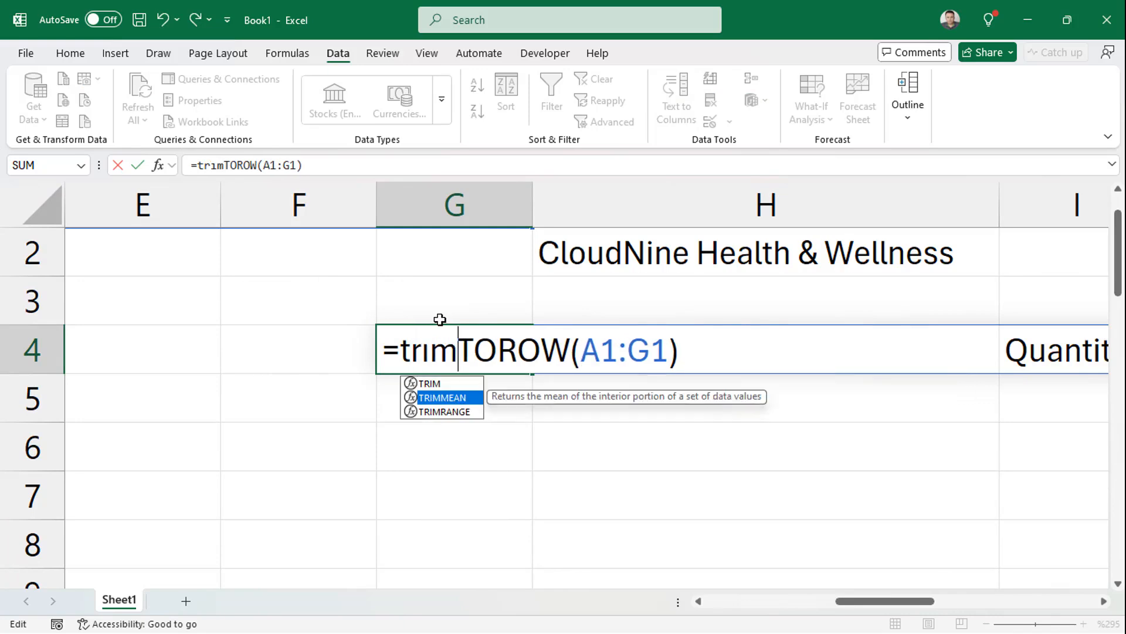
{"action": "key", "text": "Tab"}
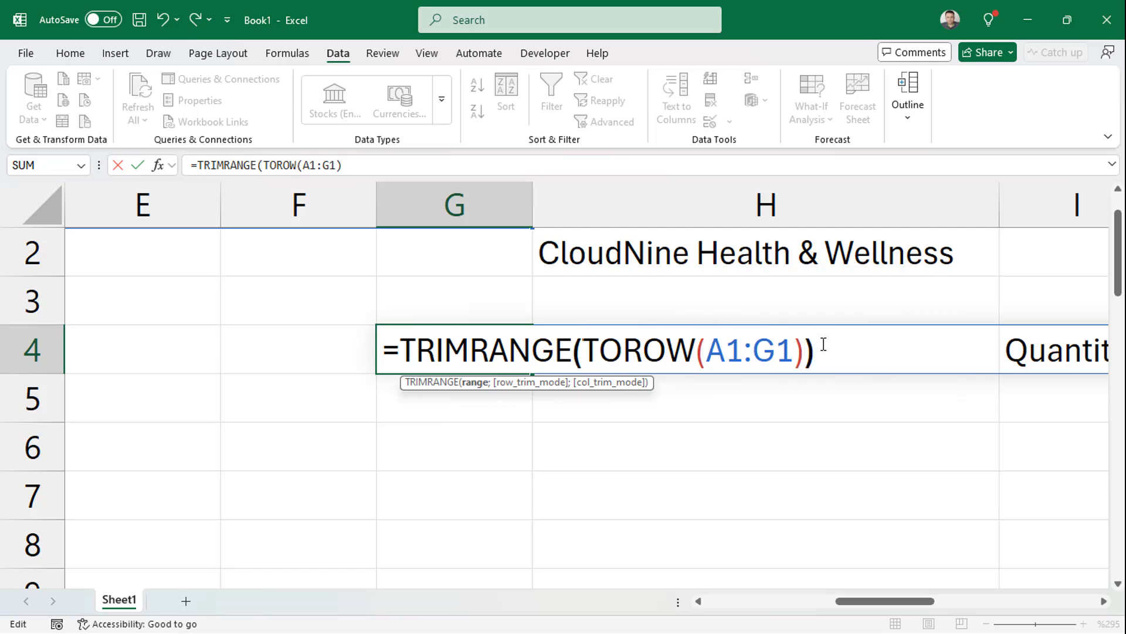
{"action": "key", "text": "Return"}
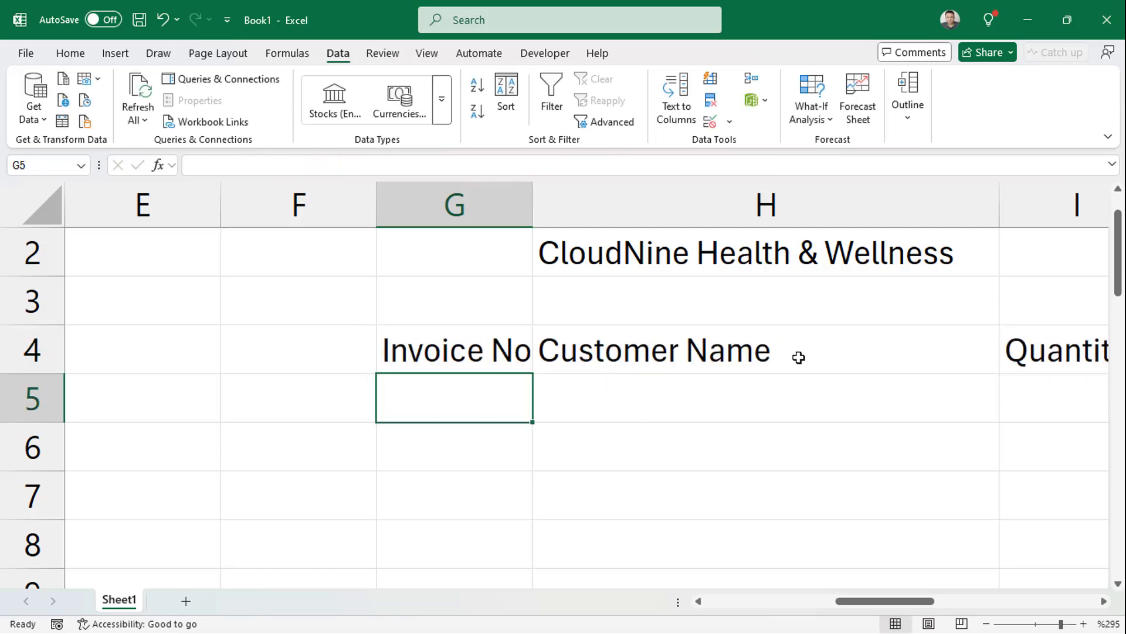
Copy the formatting of header cell D1 to the repeated header row G4:M4 with Format Painter.
{"action": "scroll", "coordinate": [799, 357], "scroll_direction": "down", "scroll_amount": 7}
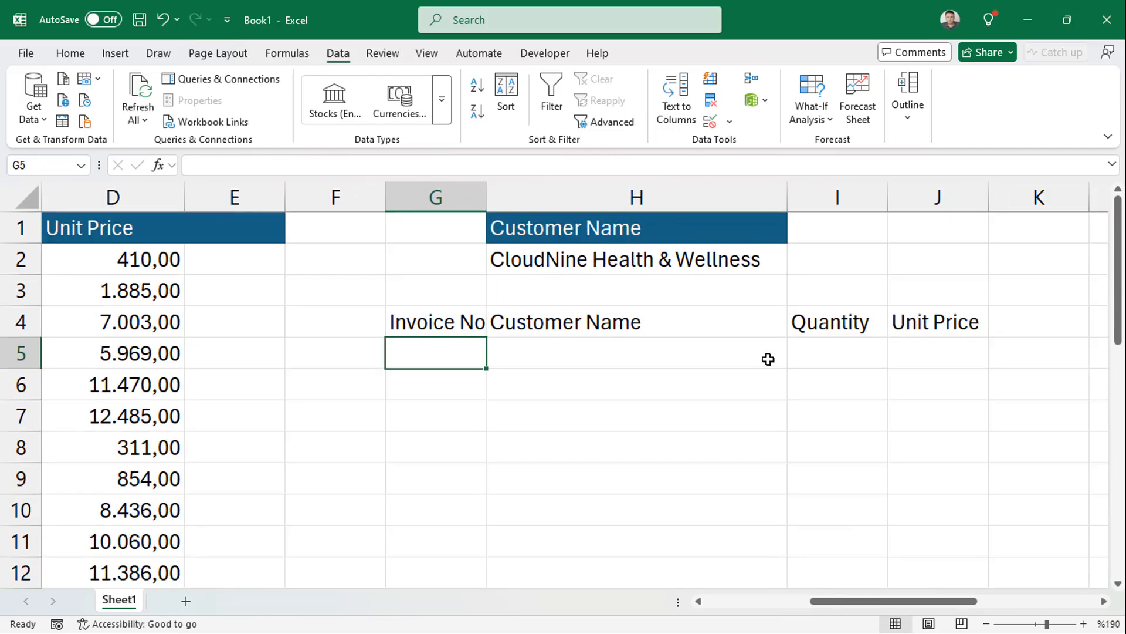
{"action": "left_click", "coordinate": [147, 243]}
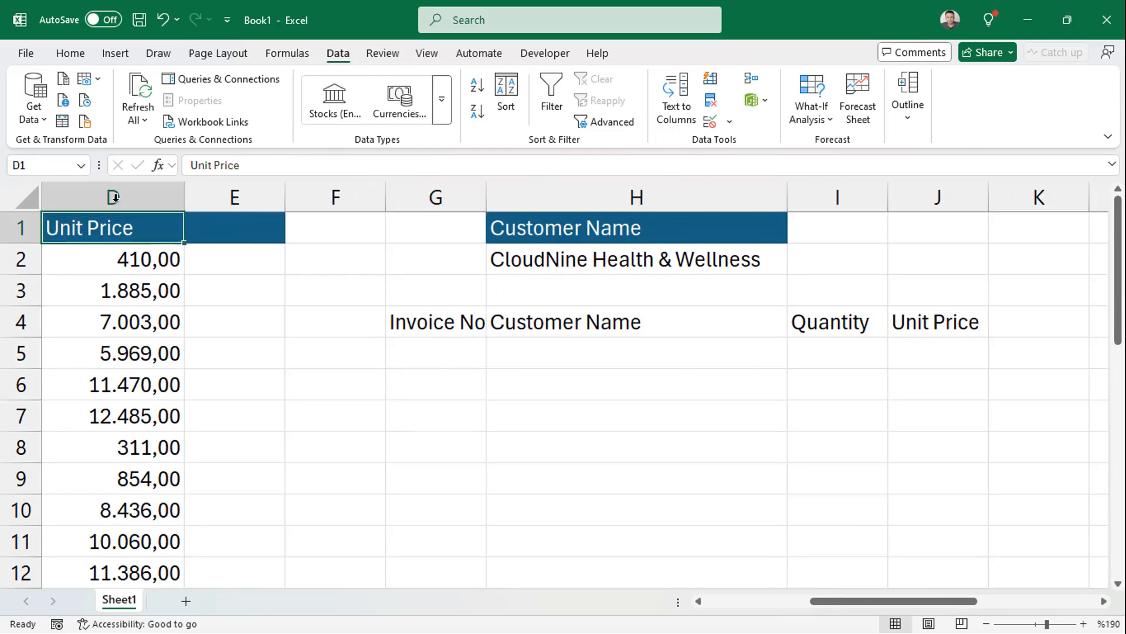
{"action": "left_click", "coordinate": [75, 55]}
{"action": "left_click", "coordinate": [65, 122]}
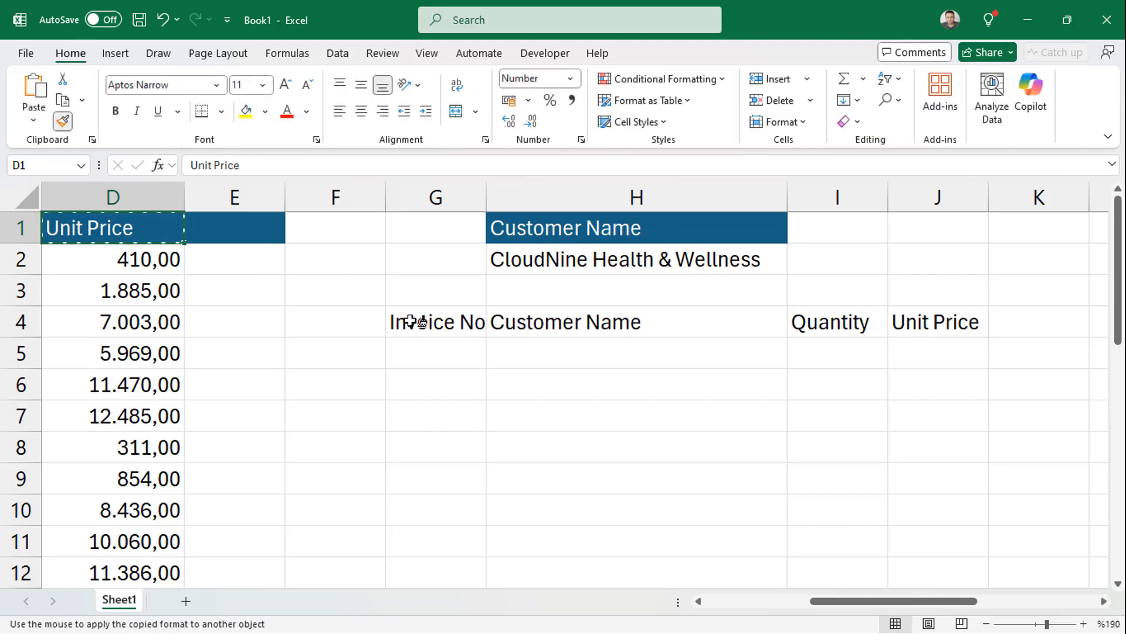
{"action": "mouse_move", "coordinate": [415, 321]}
{"action": "left_mouse_down"}
{"action": "mouse_move", "coordinate": [1100, 322]}
{"action": "mouse_move", "coordinate": [938, 311]}
{"action": "mouse_move", "coordinate": [985, 312]}
{"action": "left_mouse_up"}
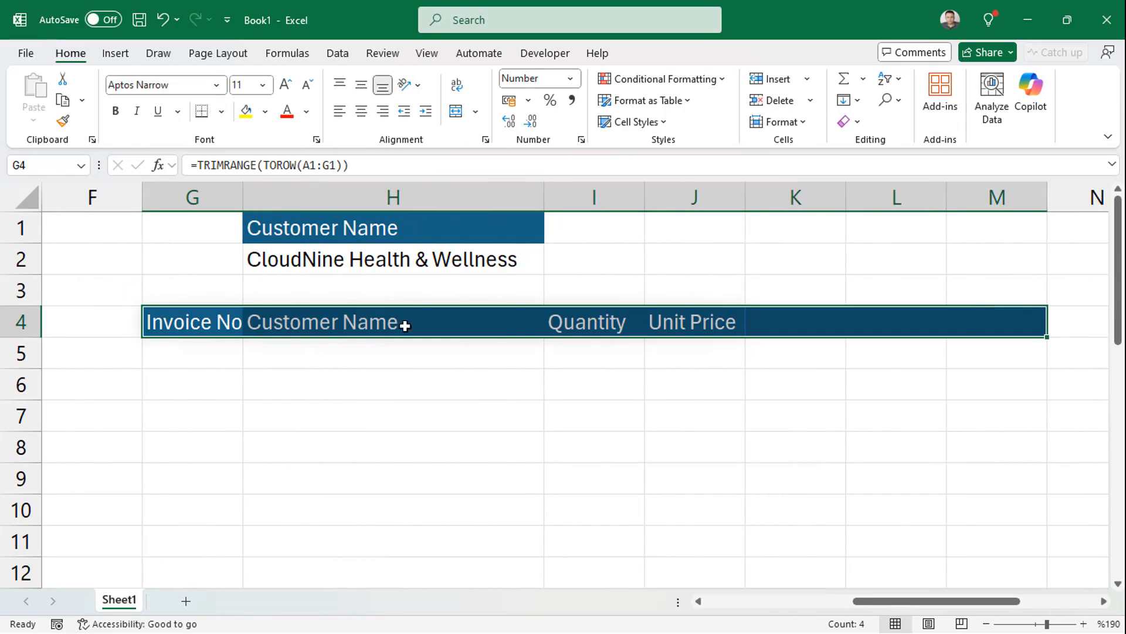
{"action": "left_click", "coordinate": [194, 354]}
{"action": "scroll", "coordinate": [196, 352], "scroll_direction": "down", "scroll_amount": 3}
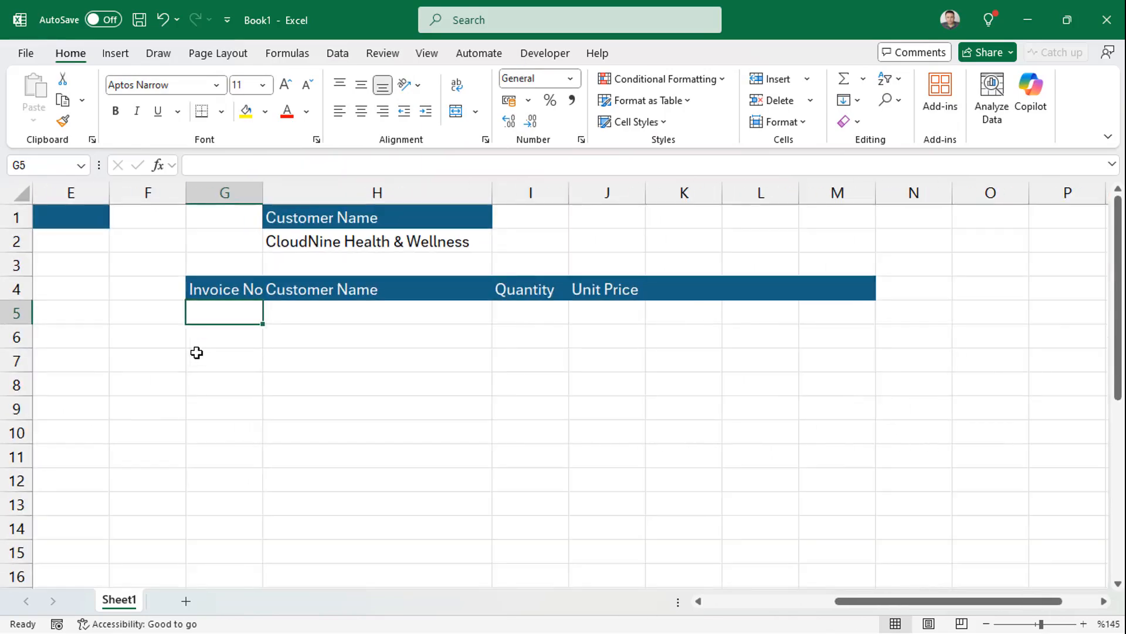
Move the header formula from G4 to H4 and widen column I to fit the Customer Name header.
{"action": "scroll", "coordinate": [197, 353], "scroll_direction": "down", "scroll_amount": 3}
{"action": "left_click_drag", "start_coordinate": [138, 319], "coordinate": [30, 305]}
{"action": "left_click", "coordinate": [685, 225]}
{"action": "left_click", "coordinate": [545, 271]}
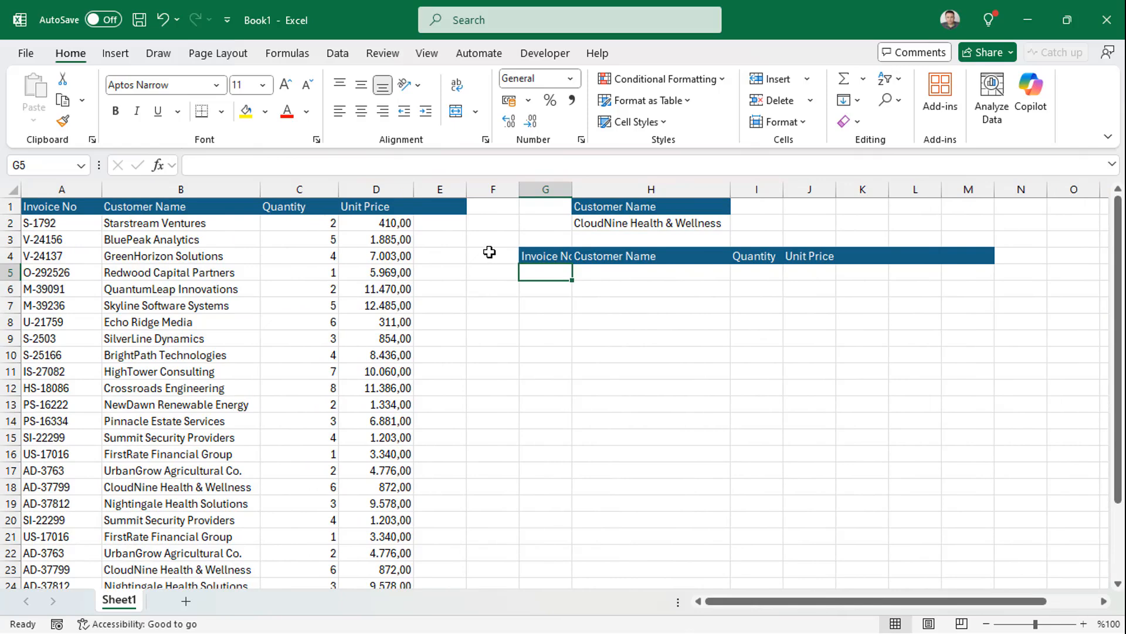
{"action": "left_click", "coordinate": [563, 257]}
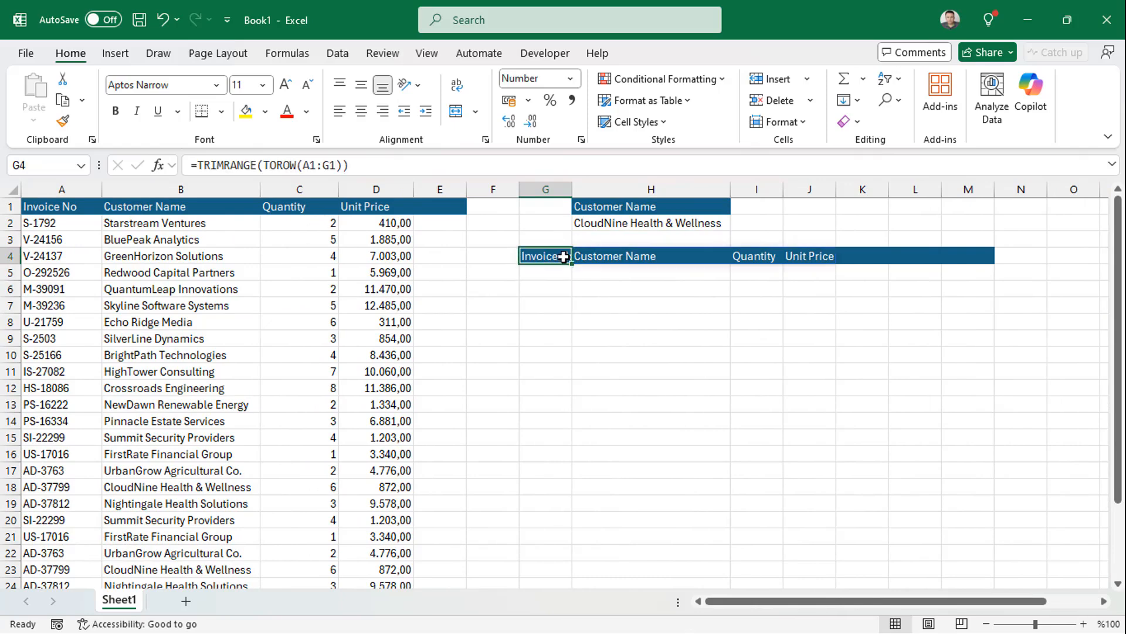
{"action": "left_click_drag", "start_coordinate": [540, 262], "coordinate": [610, 262]}
{"action": "left_click_drag", "start_coordinate": [539, 211], "coordinate": [548, 306]}
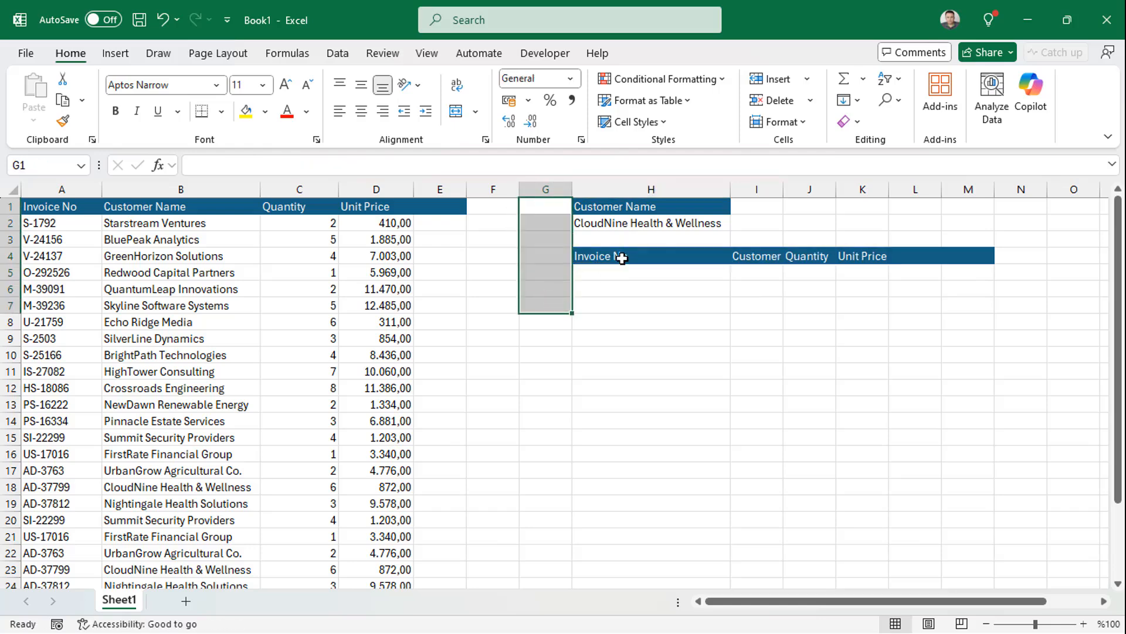
{"action": "left_click", "coordinate": [623, 259]}
{"action": "left_click_drag", "start_coordinate": [785, 194], "coordinate": [850, 189]}
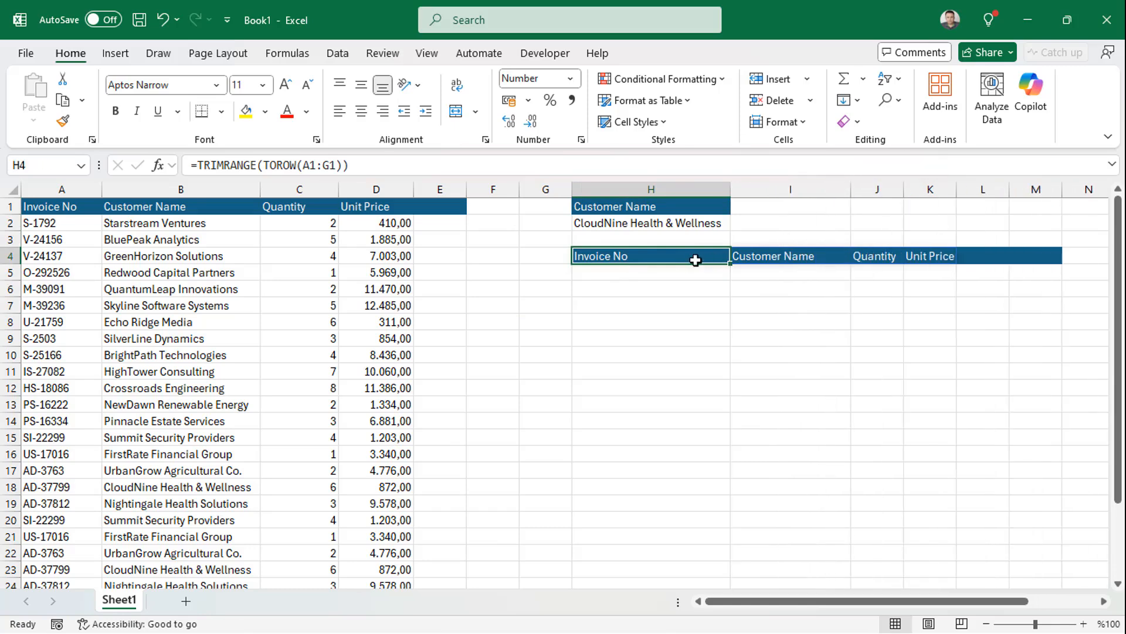
Begin a FILTER formula in H5 with A2:G240 as its array argument.
{"action": "left_click", "coordinate": [656, 273]}
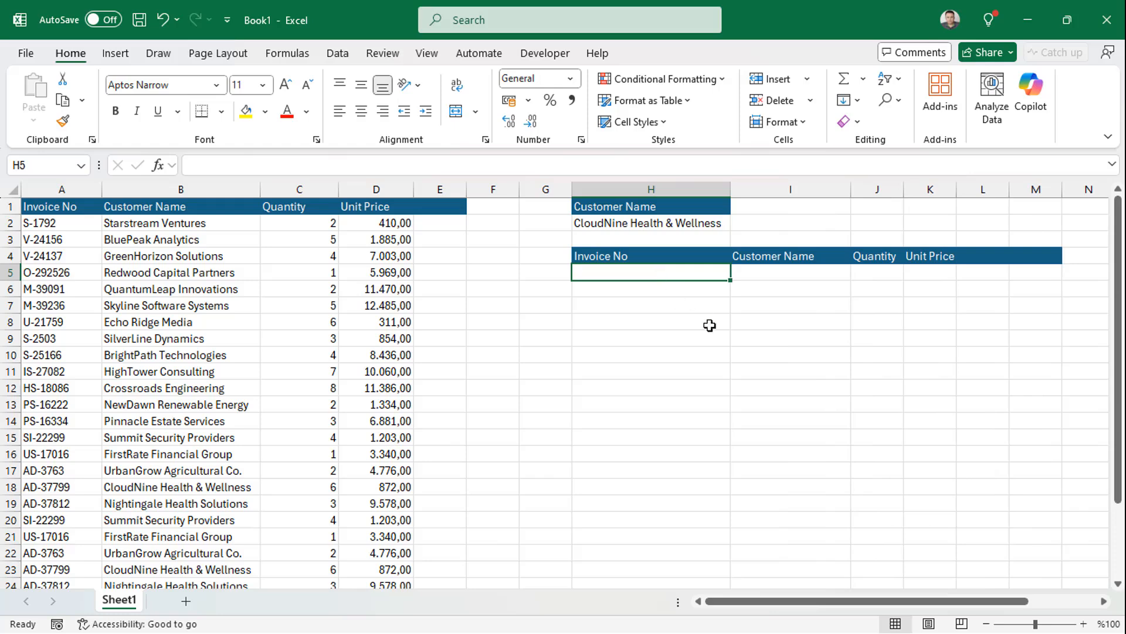
{"action": "scroll", "coordinate": [710, 326], "scroll_direction": "up", "scroll_amount": 5, "text": "ctrl"}
{"action": "scroll", "coordinate": [742, 333], "scroll_direction": "up", "scroll_amount": 2}
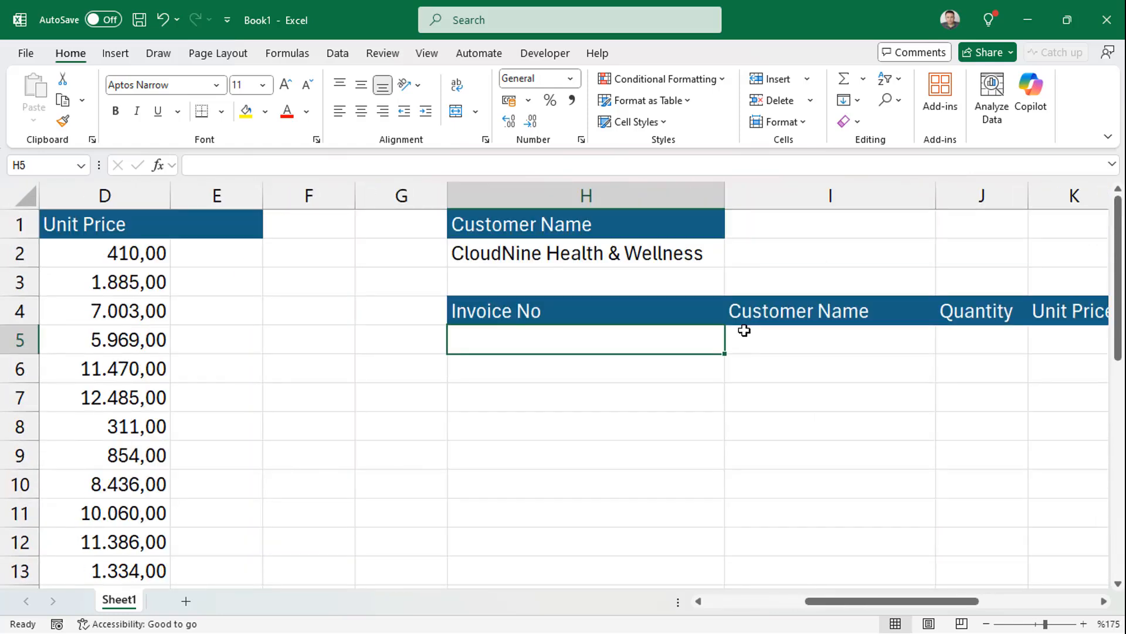
{"action": "type", "text": "=fil"}
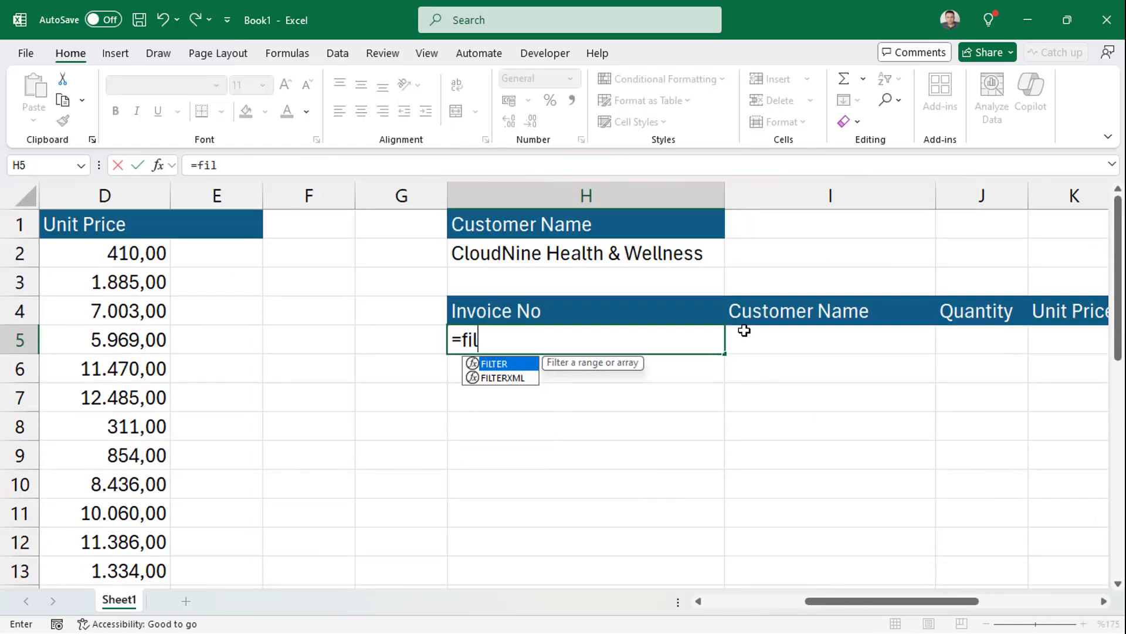
{"action": "key", "text": "Tab"}
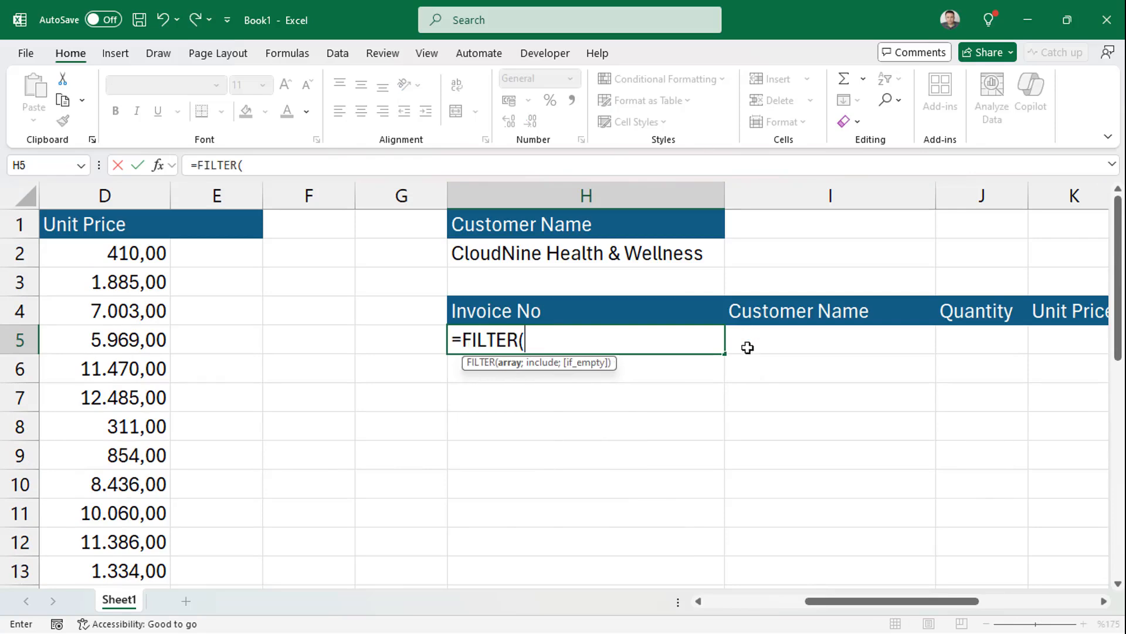
{"action": "left_click_drag", "start_coordinate": [832, 601], "coordinate": [718, 601]}
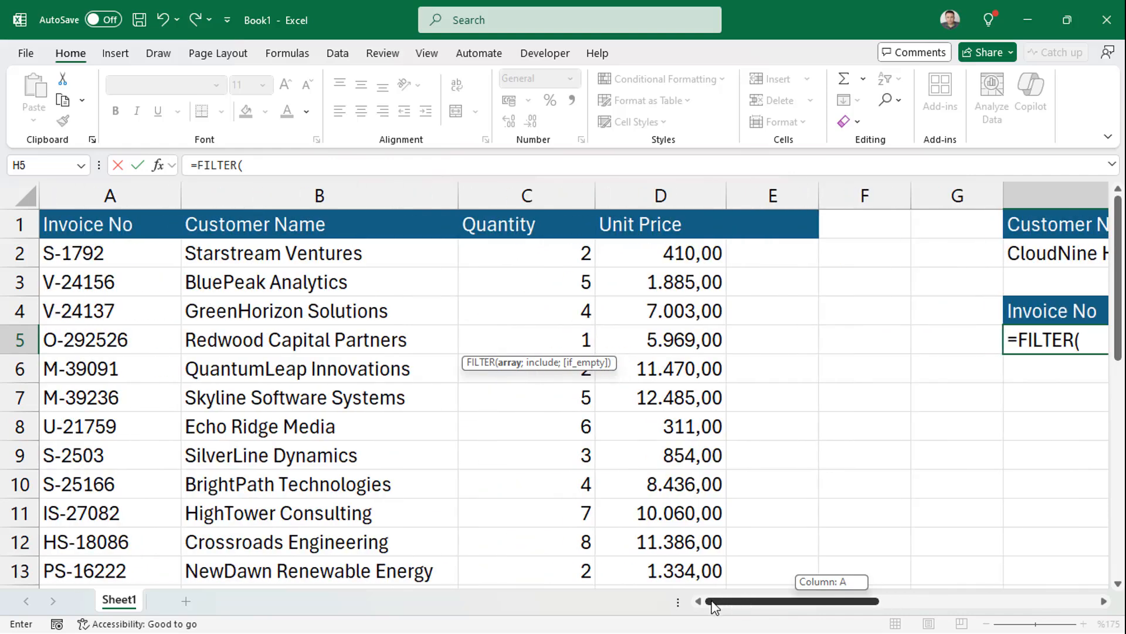
{"action": "left_click_drag", "start_coordinate": [92, 247], "coordinate": [938, 277]}
{"action": "scroll", "coordinate": [938, 277], "scroll_direction": "up", "scroll_amount": 5}
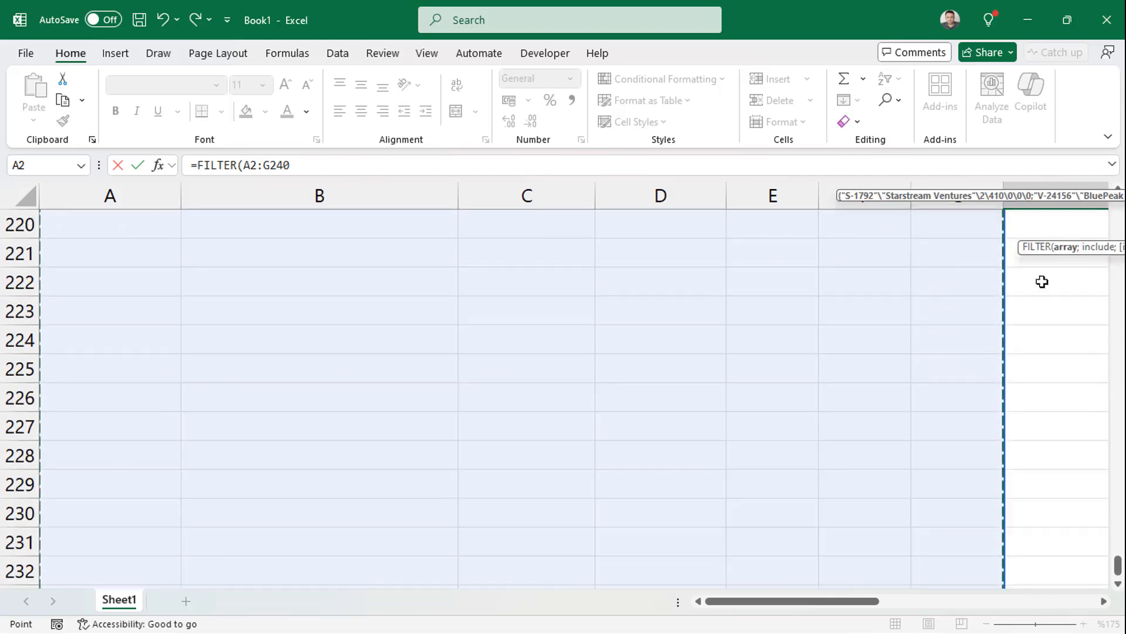
{"action": "right_click", "coordinate": [1117, 284]}
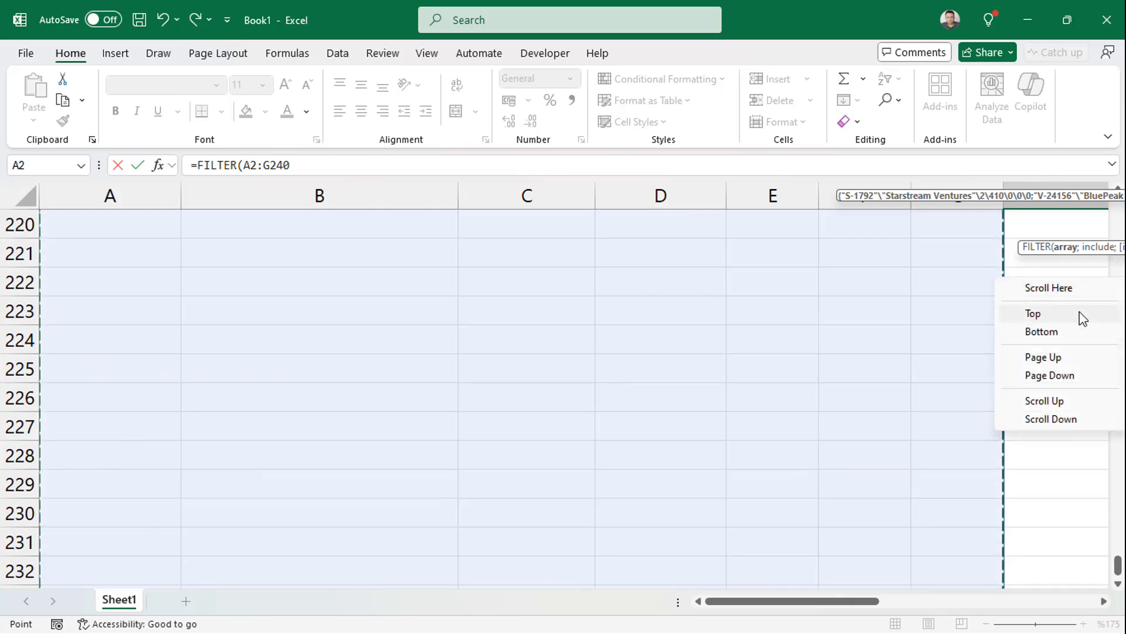
{"action": "left_click", "coordinate": [1080, 311]}
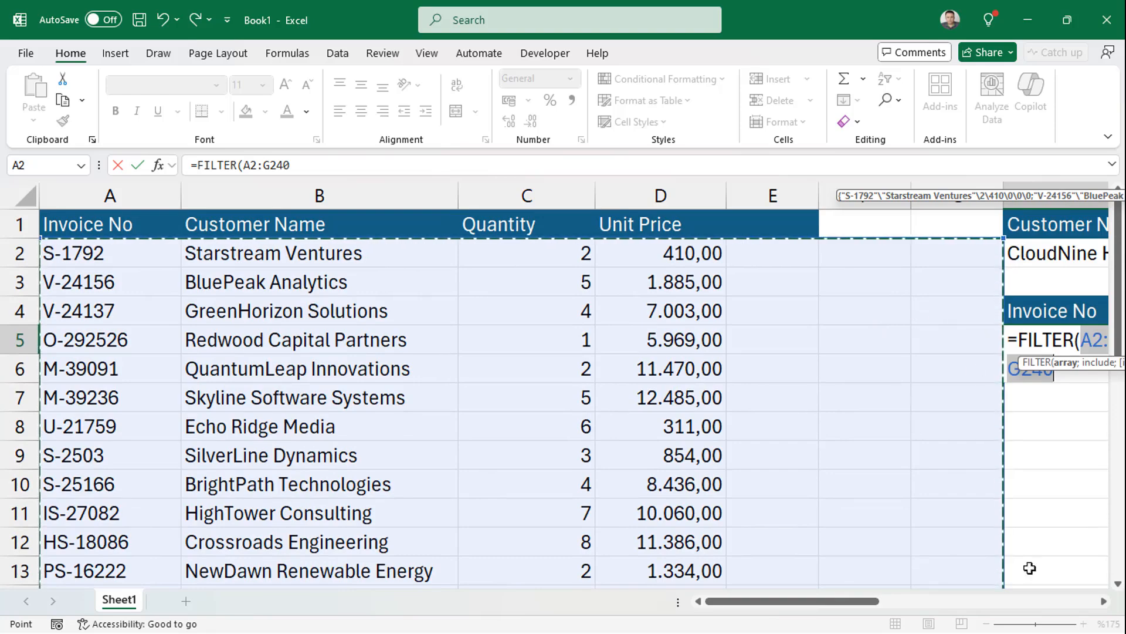
{"action": "left_click", "coordinate": [1104, 601]}
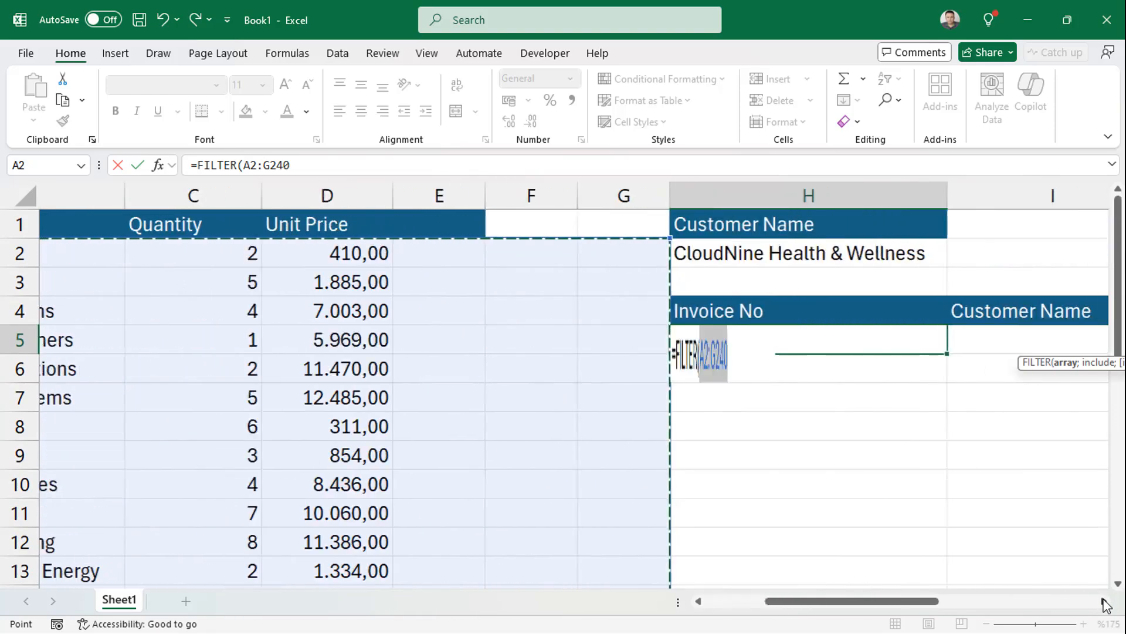
{"action": "left_click", "coordinate": [619, 337]}
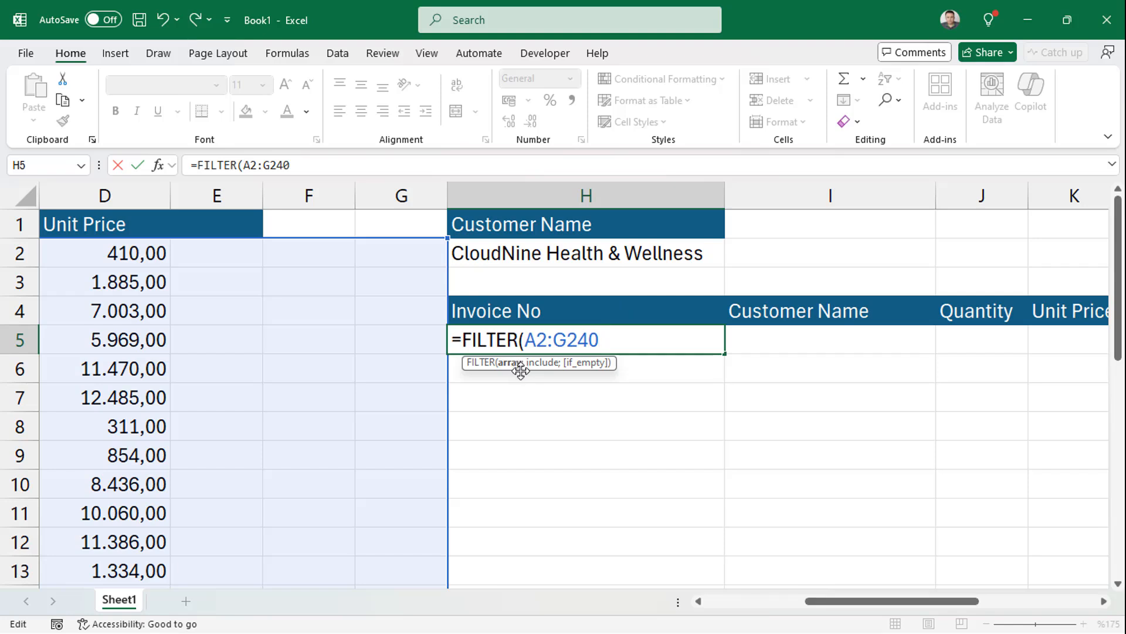
Complete the FILTER formula in H5 with the condition B2:B240=H2 as its include argument.
{"action": "type", "text": ","}
{"action": "type", "text": ";"}
{"action": "left_click_drag", "start_coordinate": [858, 600], "coordinate": [758, 600]}
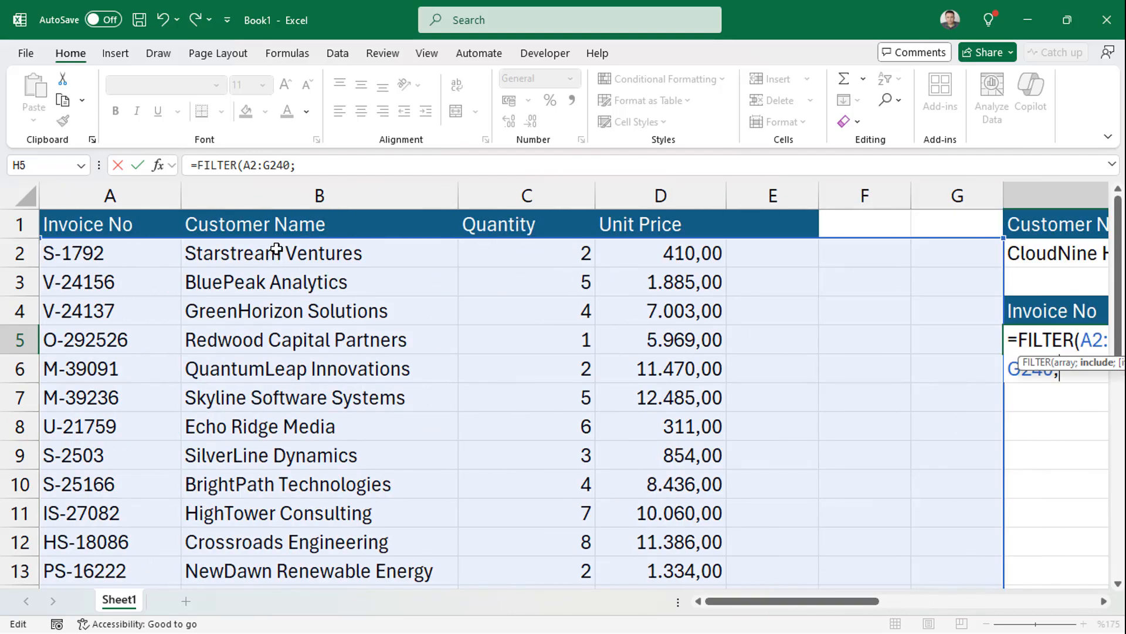
{"action": "left_click_drag", "start_coordinate": [277, 249], "coordinate": [318, 504]}
{"action": "left_click", "coordinate": [339, 166]}
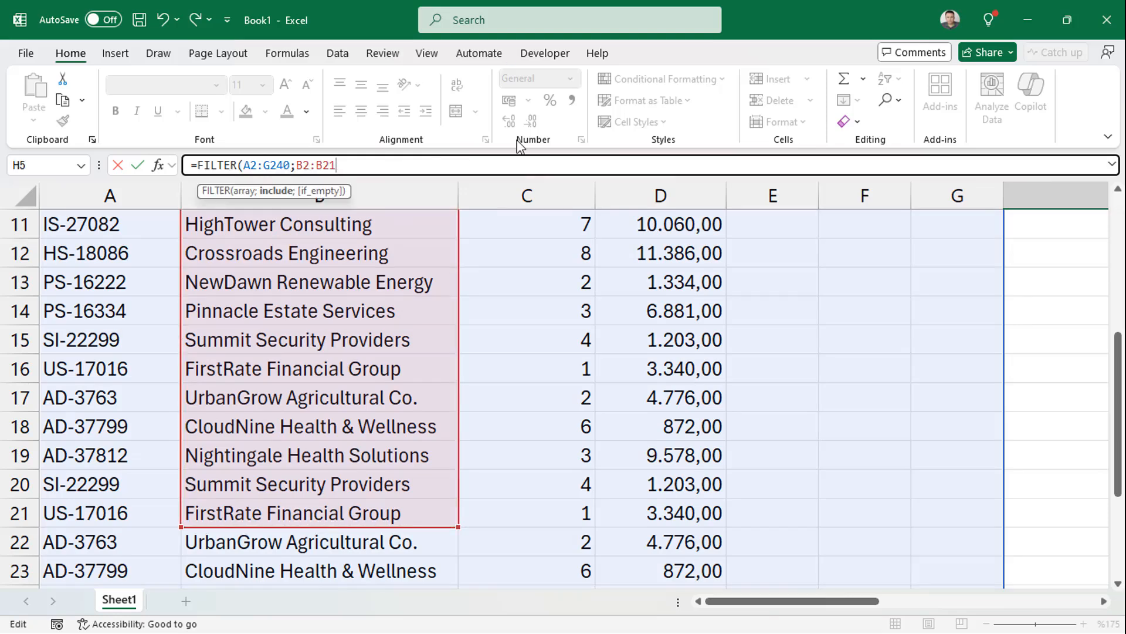
{"action": "key", "text": "BackSpace"}
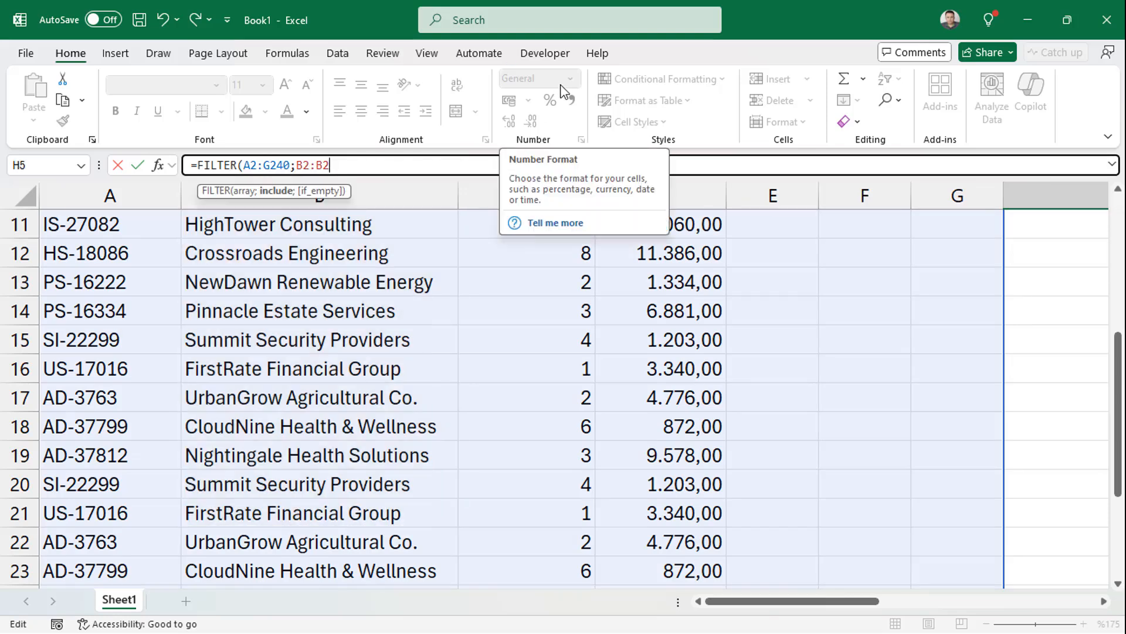
{"action": "type", "text": "40="}
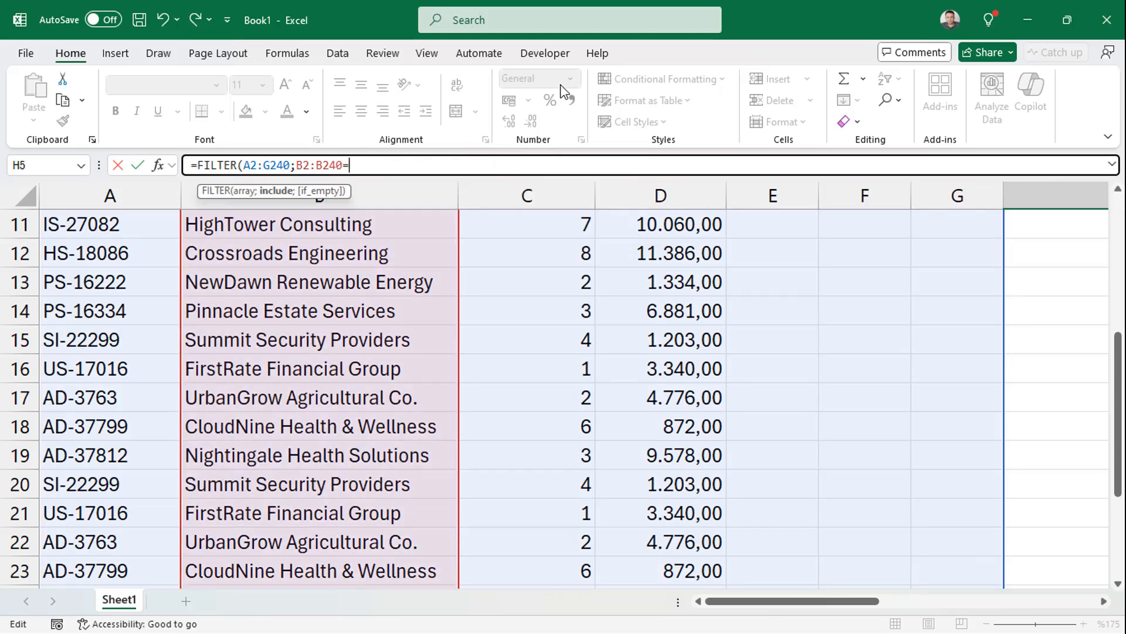
{"action": "left_click_drag", "start_coordinate": [1117, 355], "coordinate": [1116, 223]}
{"action": "left_click", "coordinate": [1078, 244]}
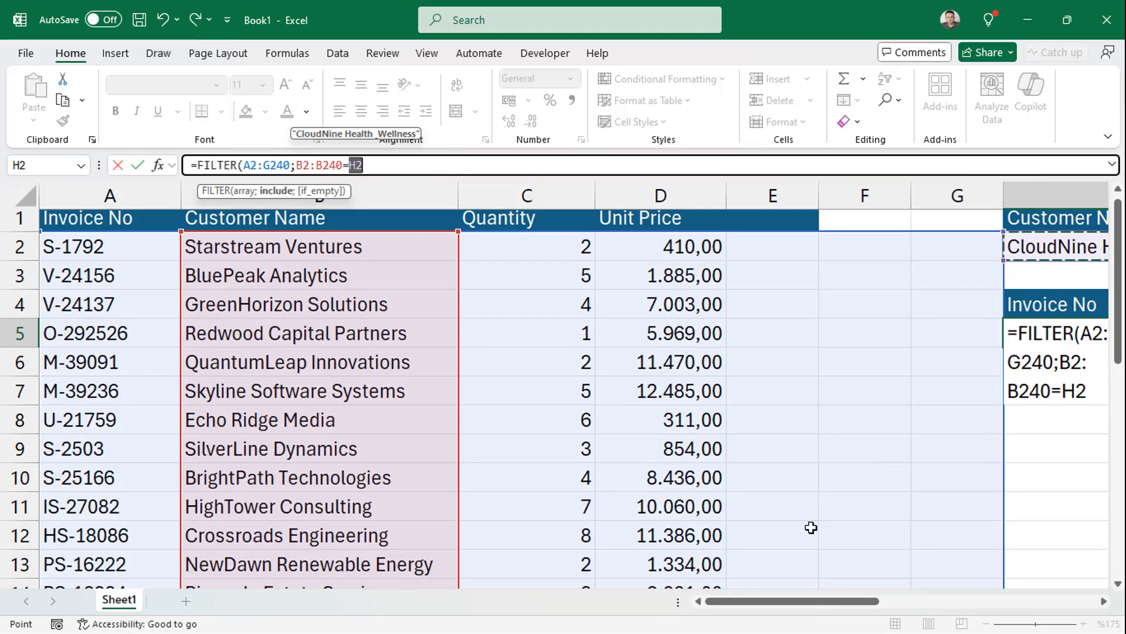
{"action": "left_click_drag", "start_coordinate": [812, 600], "coordinate": [938, 609]}
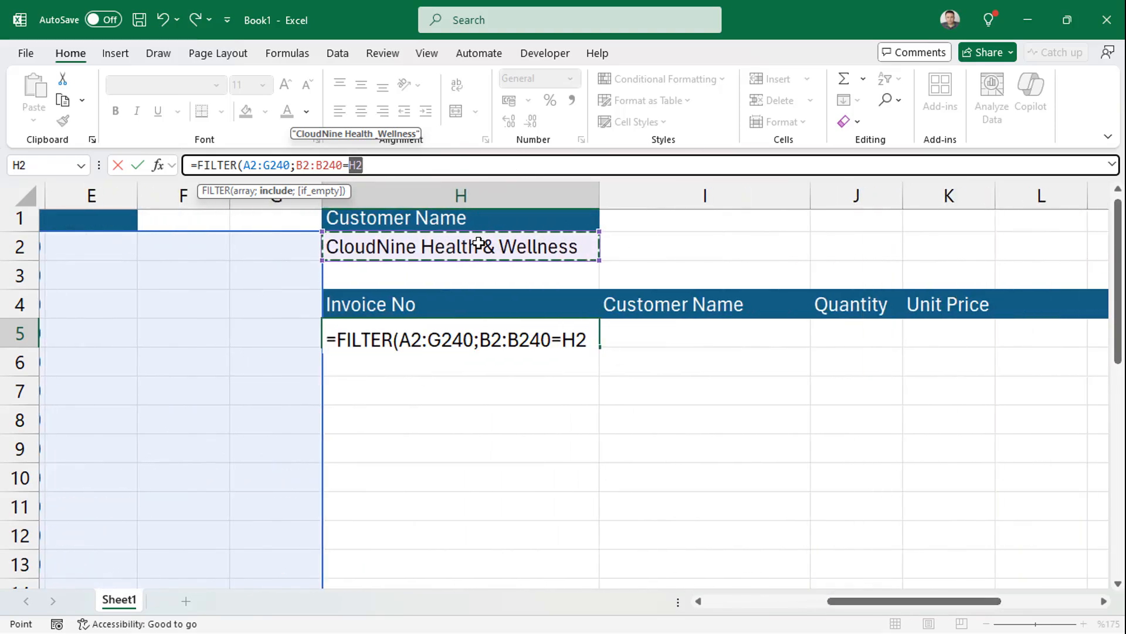
{"action": "type", "text": ")"}
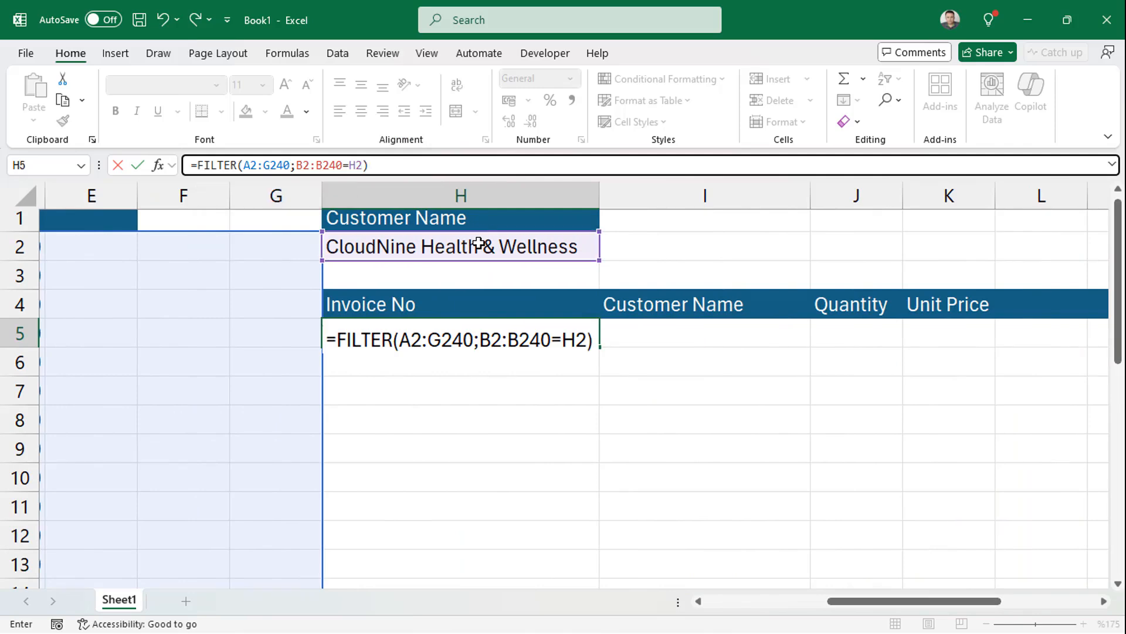
{"action": "key", "text": "Return"}
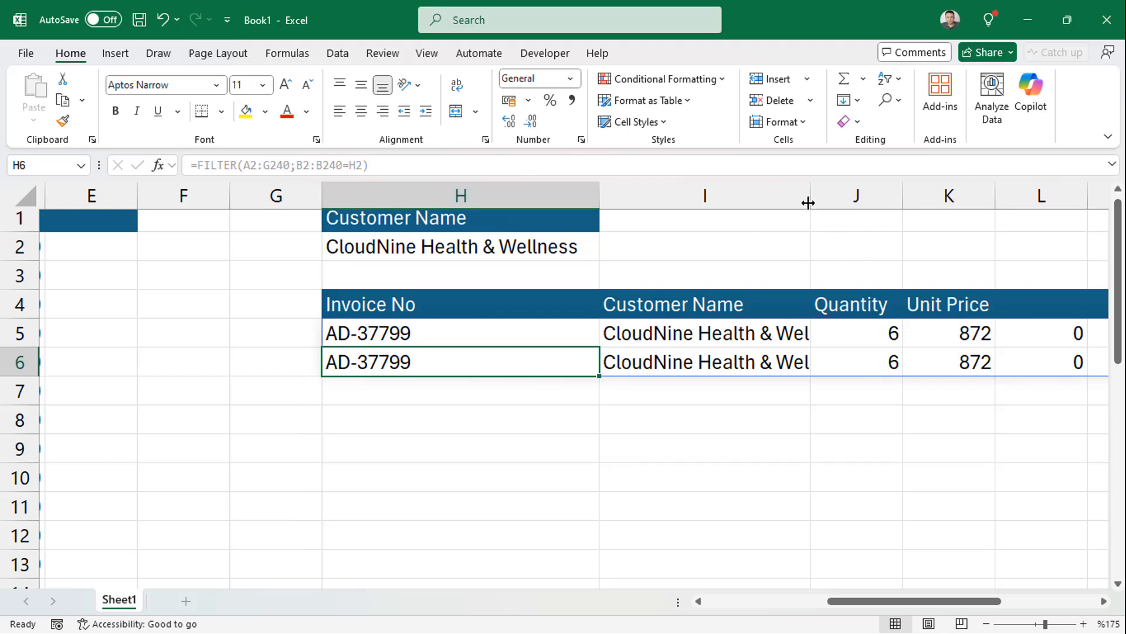
Widen column I to fit the customer names and choose GreenHorizon Solutions in the H2 drop-down.
{"action": "left_click_drag", "start_coordinate": [808, 203], "coordinate": [855, 199]}
{"action": "left_click", "coordinate": [581, 251]}
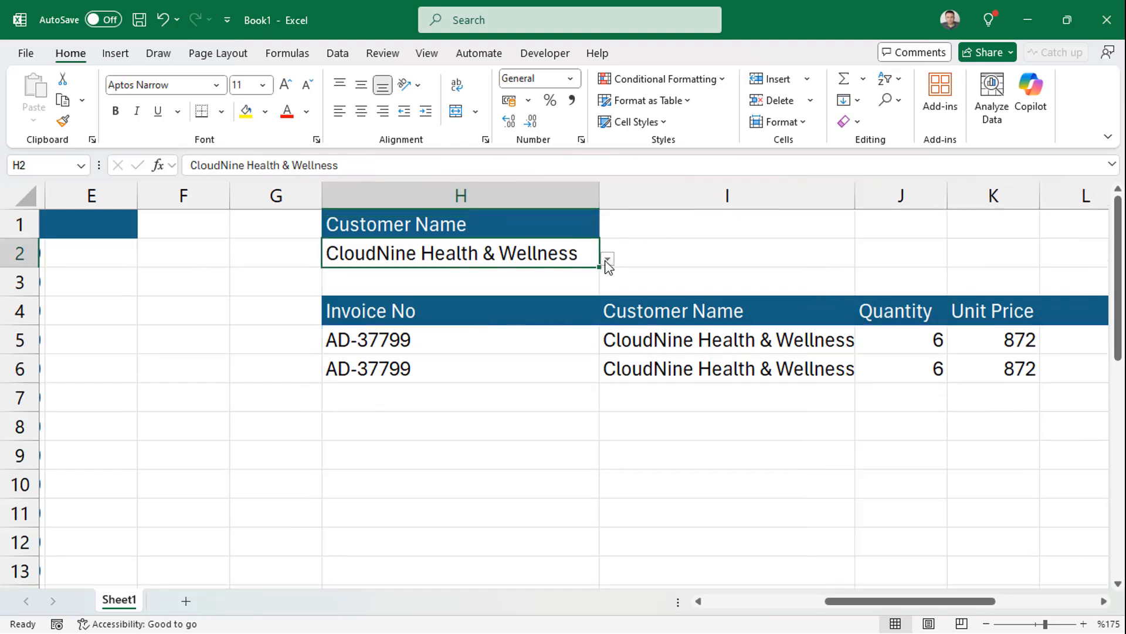
{"action": "left_click", "coordinate": [607, 260]}
{"action": "left_click", "coordinate": [481, 359]}
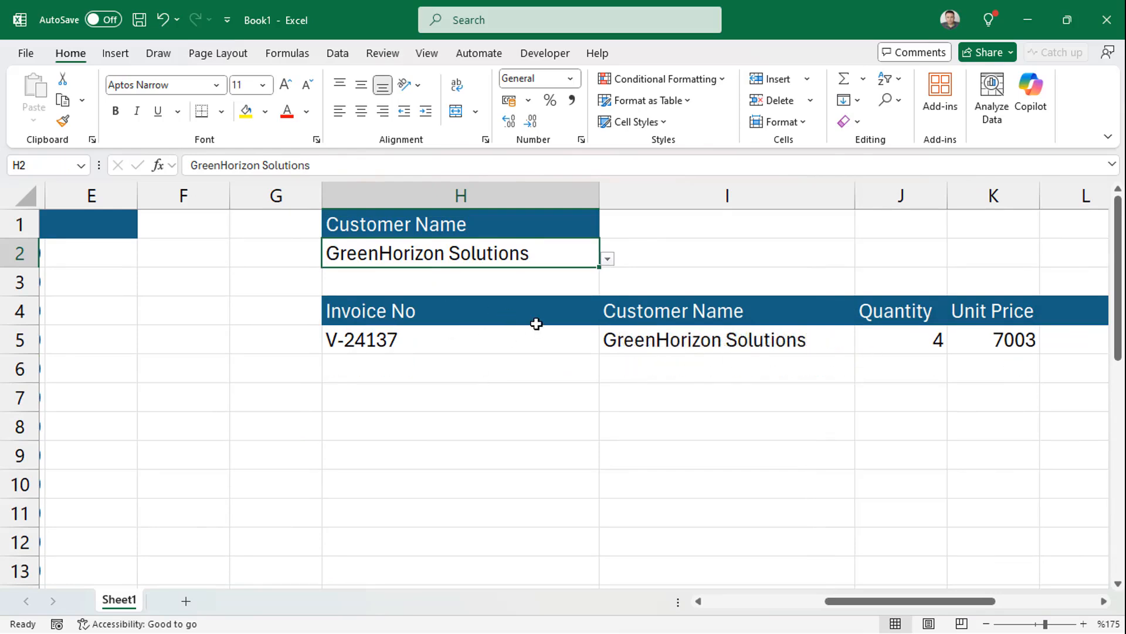
{"action": "scroll", "coordinate": [536, 324], "scroll_direction": "down", "scroll_amount": 4}
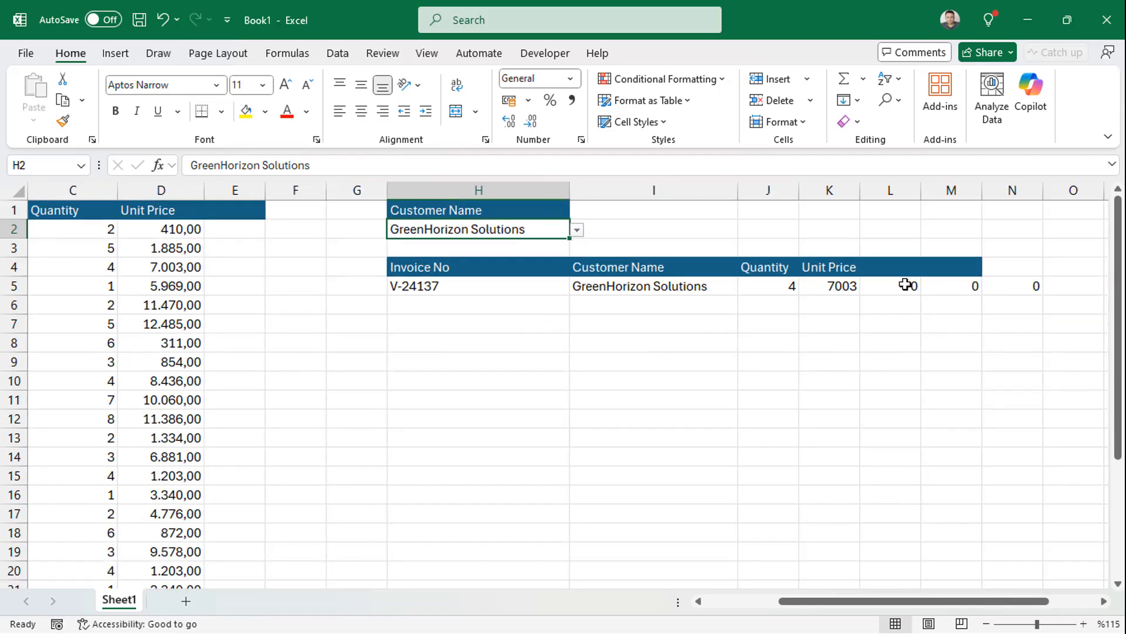
{"action": "left_click_drag", "start_coordinate": [907, 285], "coordinate": [1029, 286]}
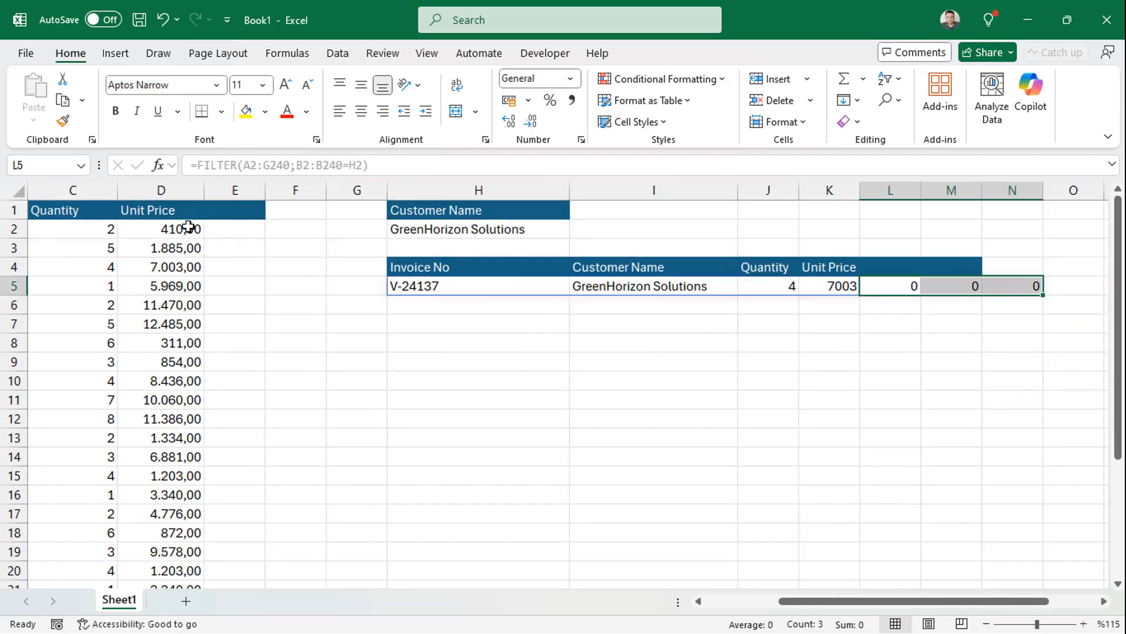
Enter the header New Quantity in cell E1.
{"action": "left_click", "coordinate": [83, 209]}
{"action": "key", "text": "ctrl+c"}
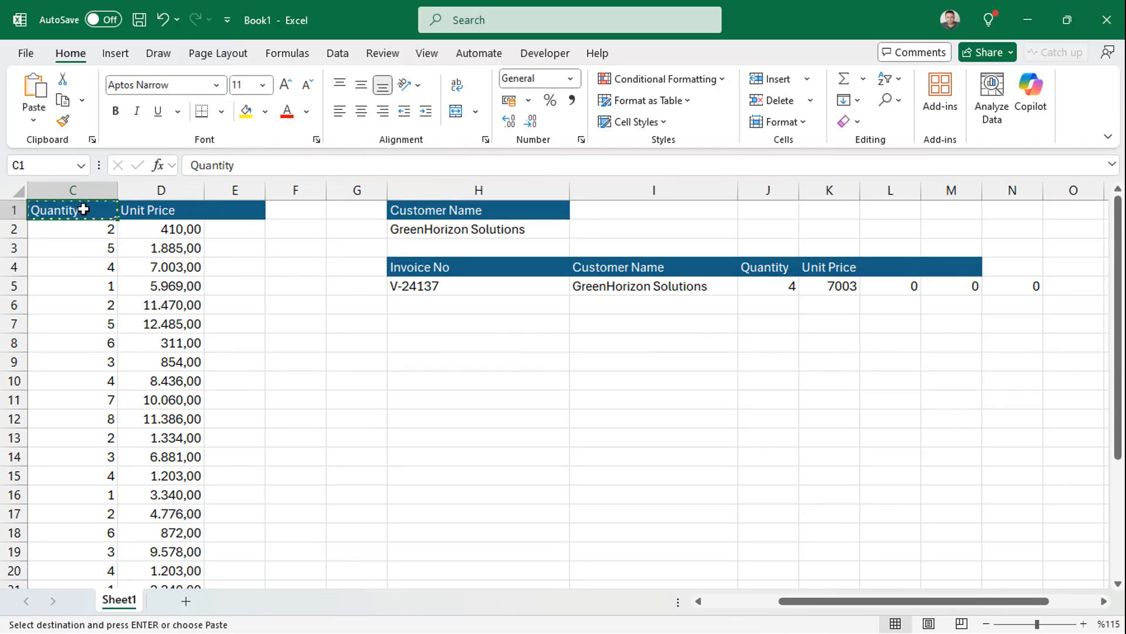
{"action": "left_click", "coordinate": [279, 213]}
{"action": "left_click", "coordinate": [235, 213]}
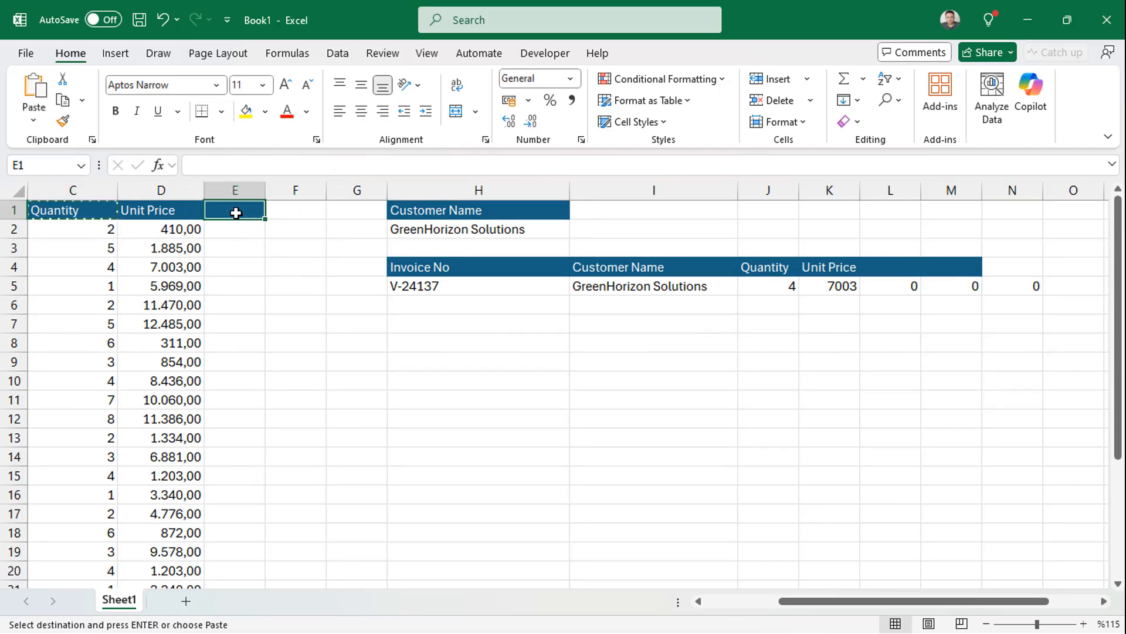
{"action": "type", "text": "New"}
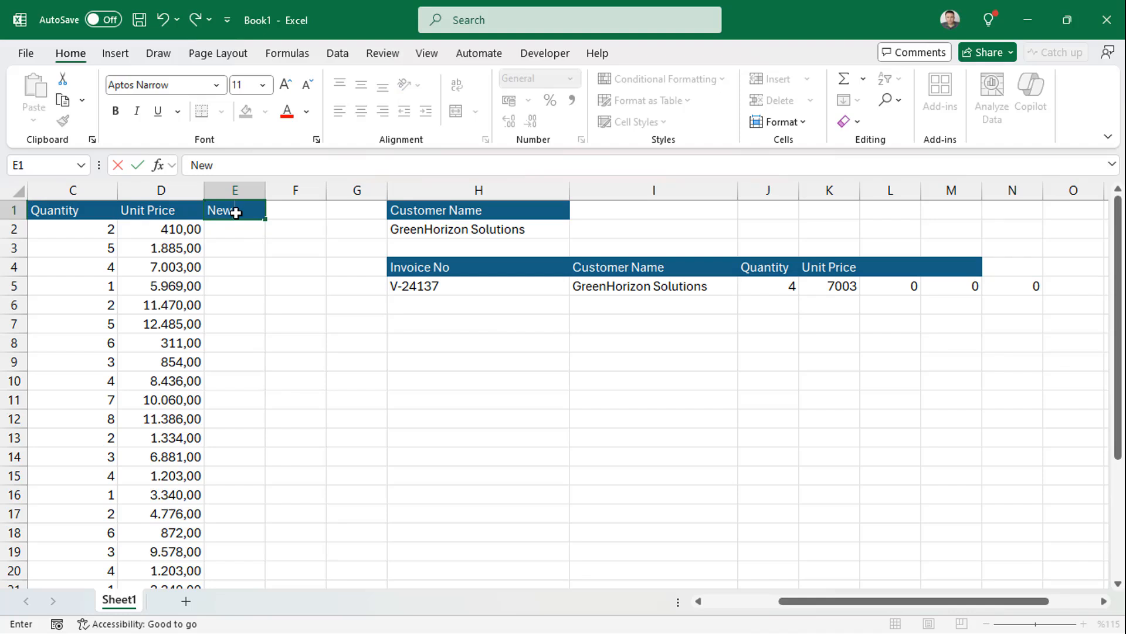
{"action": "type", "text": "Quantity"}
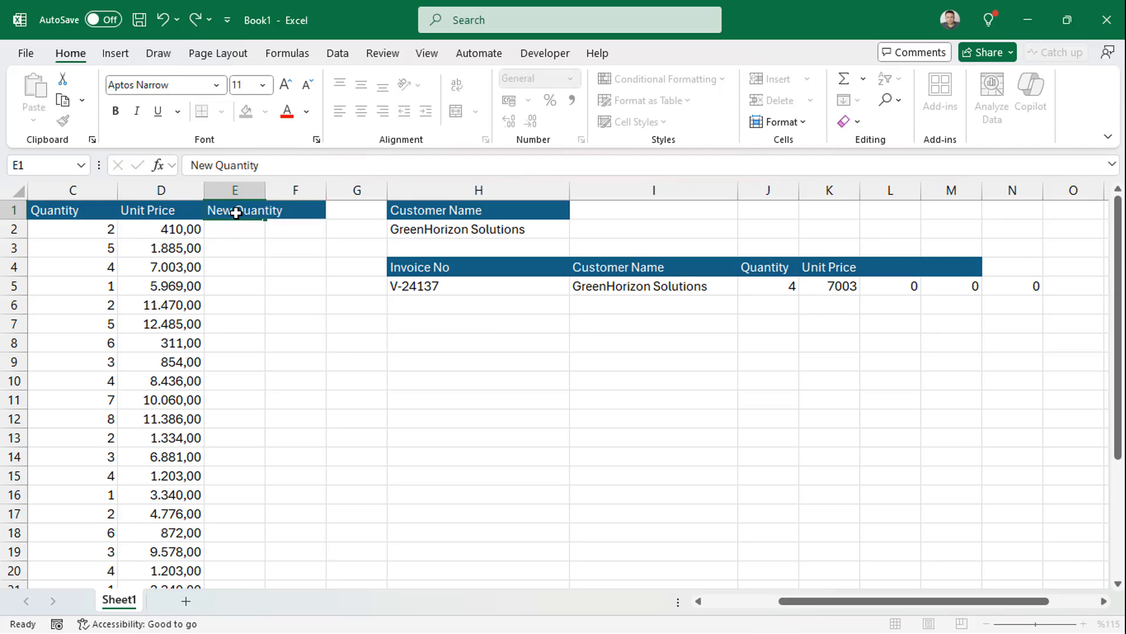
{"action": "key", "text": "Return"}
Enter 3, 4, 5, 3, 3, 2 and 3 in E2:E8 and fill the 3 from E8 down to the last data row.
{"action": "type", "text": "3 4 5"}
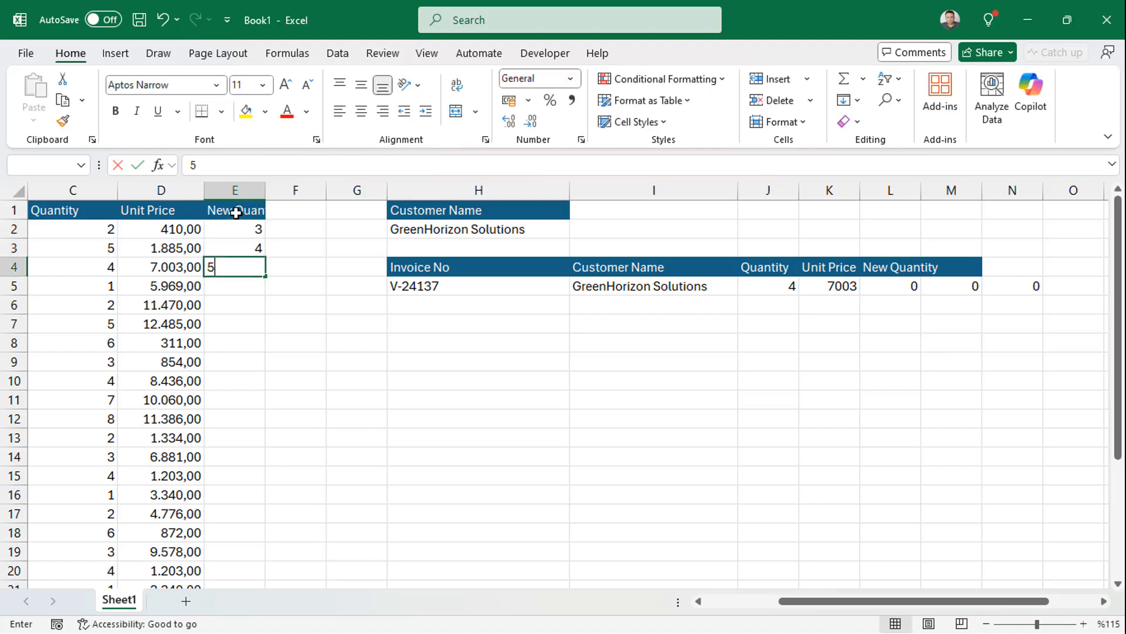
{"action": "type", "text": " 3 3 2 3"}
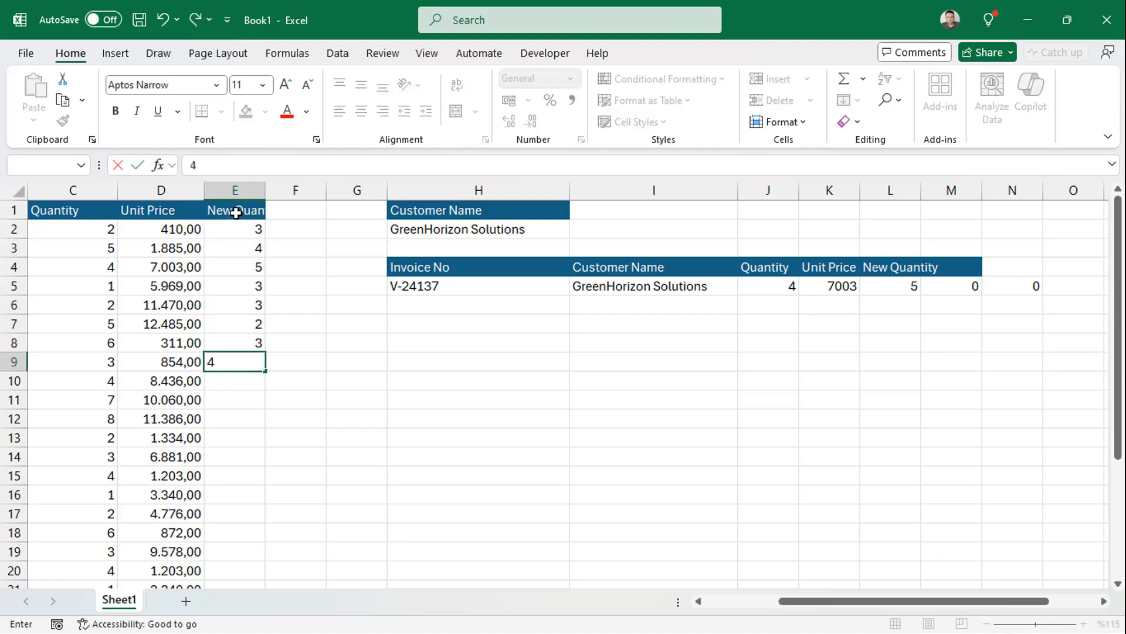
{"action": "left_click", "coordinate": [261, 347]}
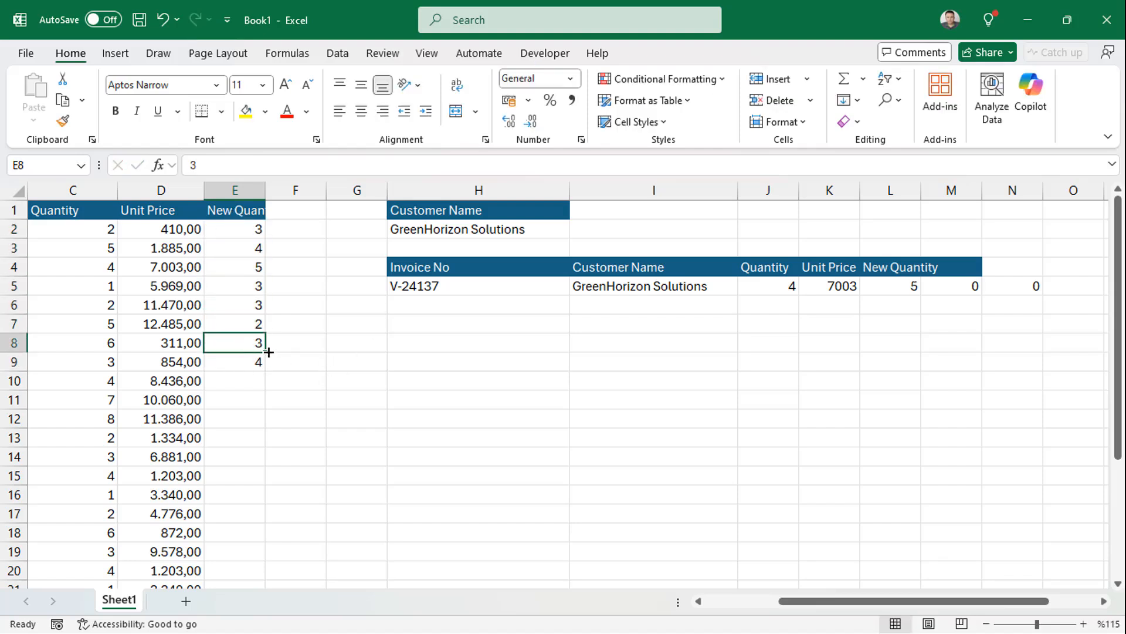
{"action": "left_click_drag", "start_coordinate": [269, 351], "coordinate": [239, 562]}
{"action": "scroll", "coordinate": [329, 268], "scroll_direction": "up", "scroll_amount": 2}
Wrap the FILTER formula in H5 in TRIMRANGE so that it reads =TRIMRANGE(FILTER(A2:G240;B2:B240=H2)).
{"action": "left_click_drag", "start_coordinate": [292, 208], "coordinate": [375, 208]}
{"action": "left_click_drag", "start_coordinate": [937, 279], "coordinate": [1003, 276]}
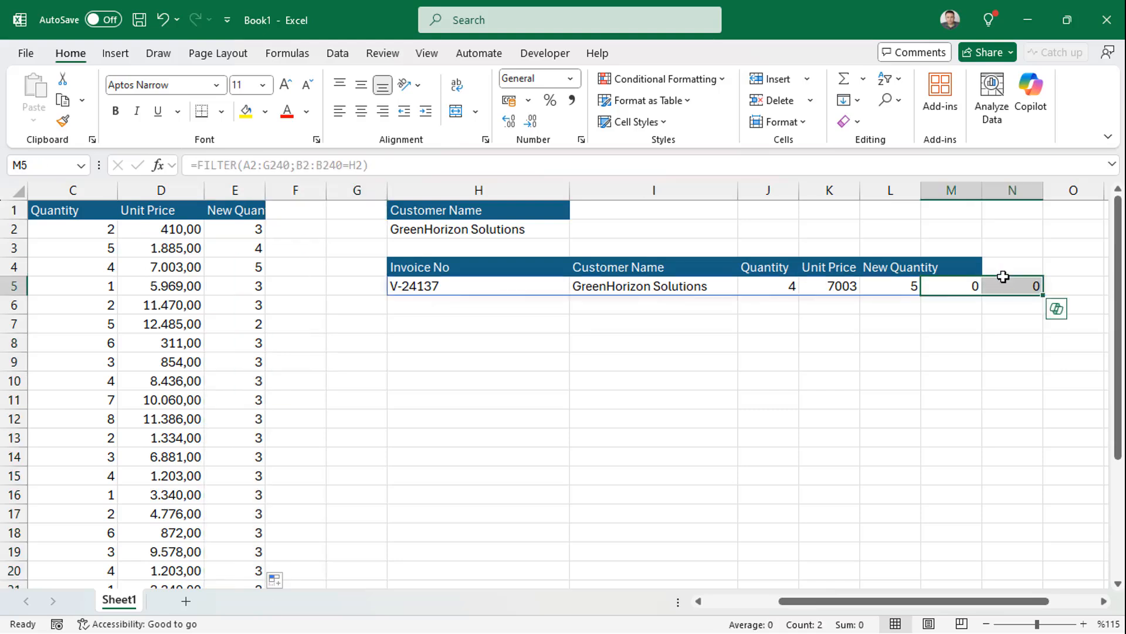
{"action": "left_click", "coordinate": [470, 283]}
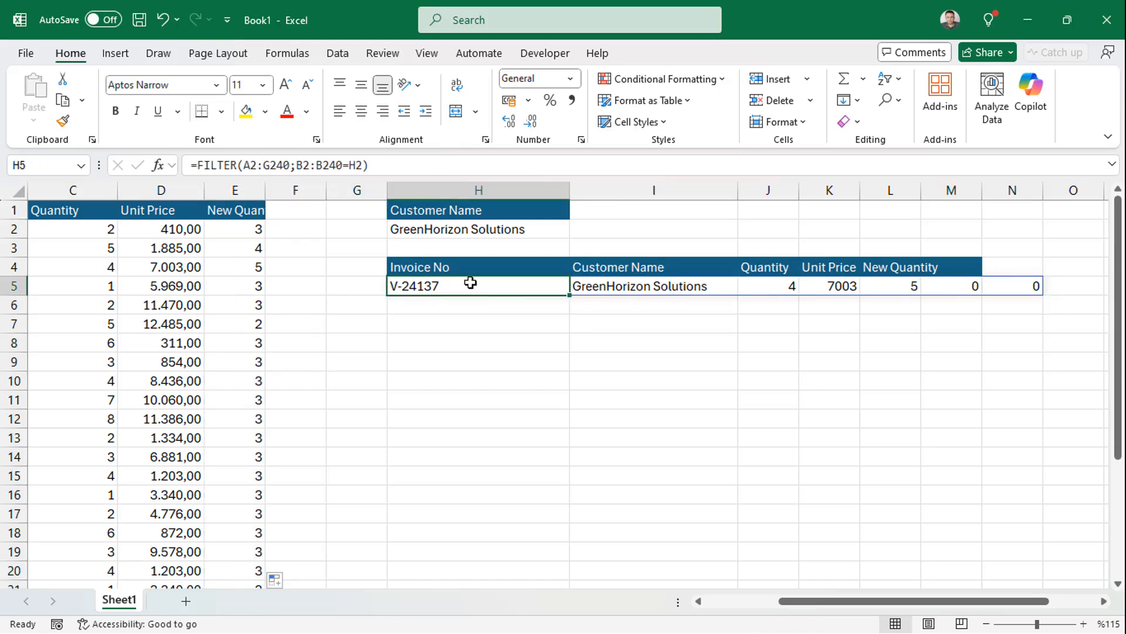
{"action": "double_click", "coordinate": [470, 286]}
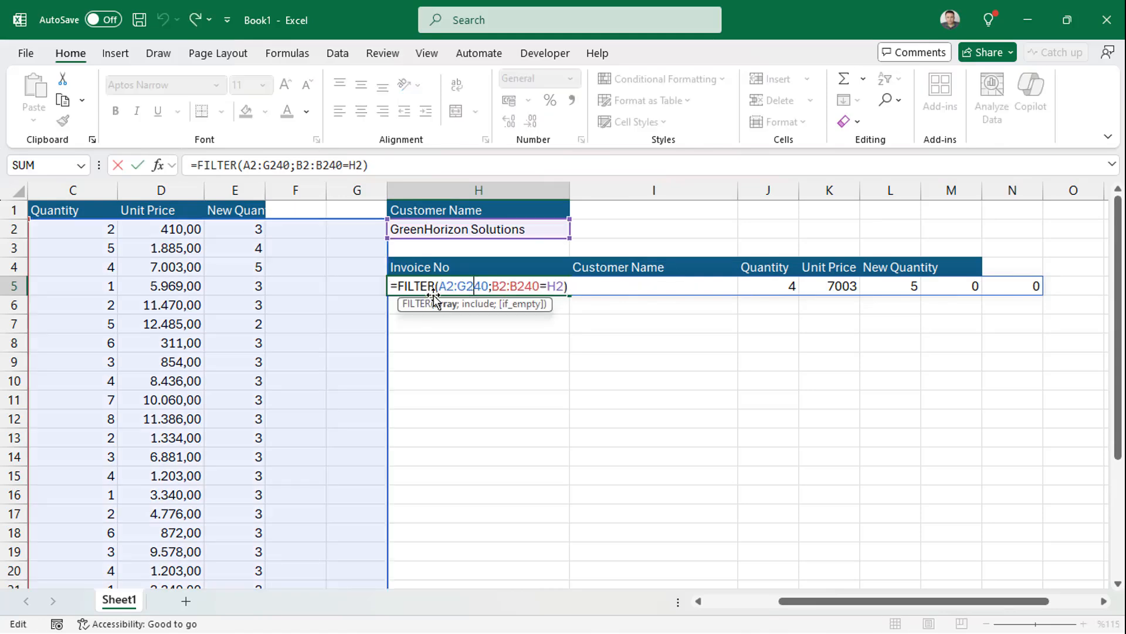
{"action": "left_click", "coordinate": [398, 288]}
{"action": "type", "text": "tri"}
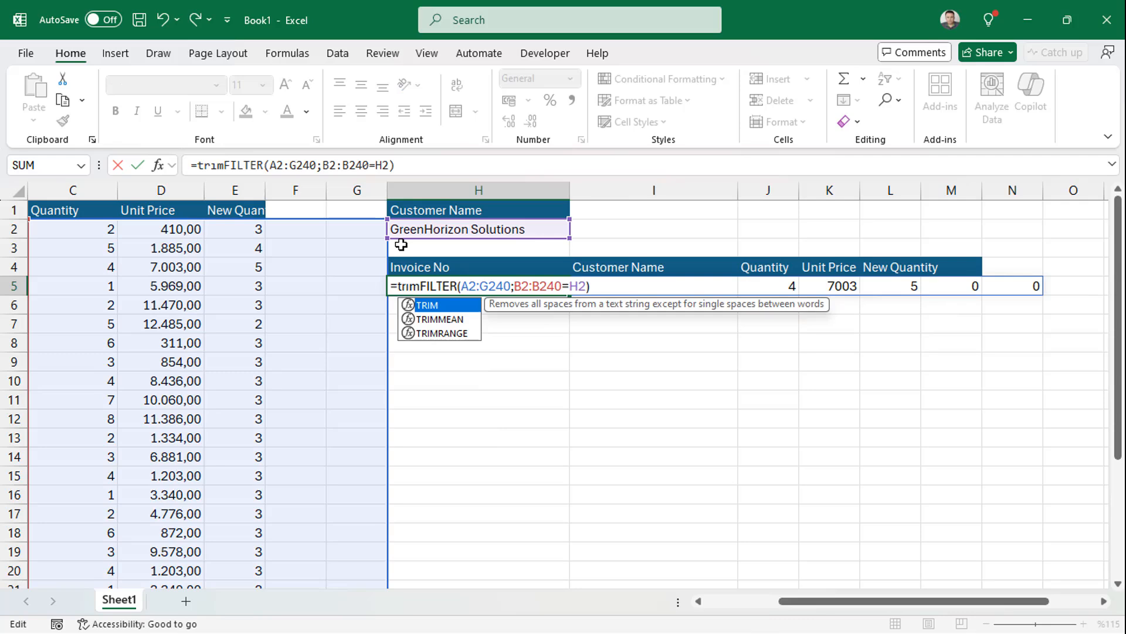
{"action": "key", "text": "Down"}
{"action": "key", "text": "Down"}
{"action": "key", "text": "Tab"}
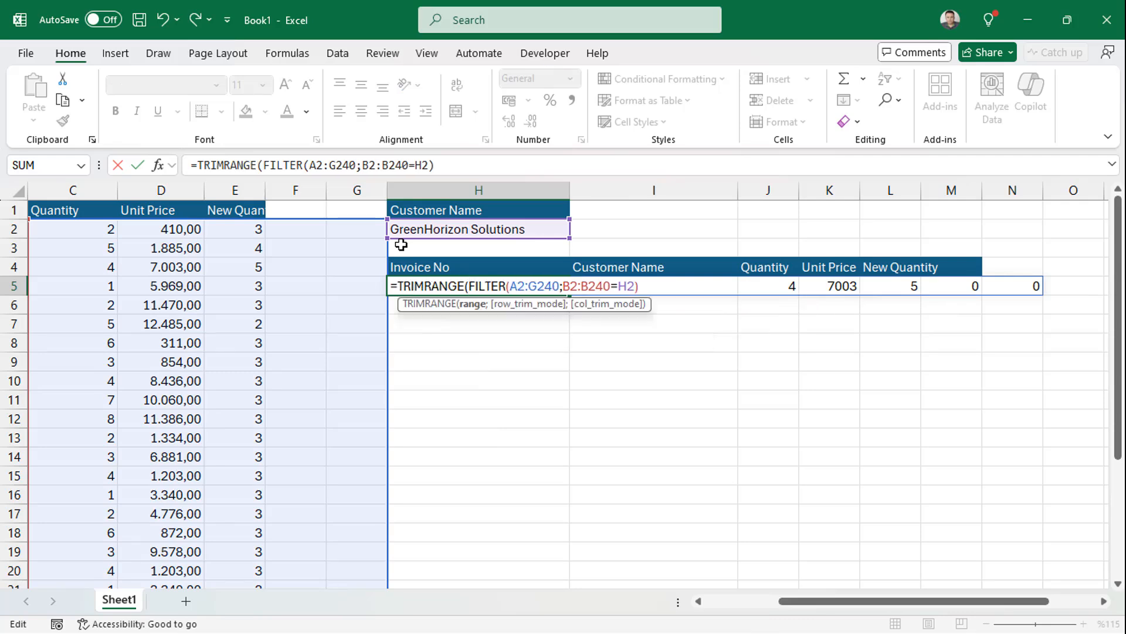
{"action": "key", "text": "Right"}
{"action": "key", "text": "Right"}
{"action": "key", "text": "Right"}
{"action": "key", "text": "Right"}
{"action": "key", "text": "Right"}
{"action": "key", "text": "Right"}
{"action": "key", "text": "Right"}
{"action": "key", "text": "Right"}
{"action": "key", "text": "Right"}
{"action": "key", "text": "Right"}
{"action": "key", "text": "Right"}
{"action": "key", "text": "Right"}
{"action": "key", "text": "Right"}
{"action": "key", "text": "Right"}
{"action": "key", "text": "Right"}
{"action": "key", "text": "Right"}
{"action": "key", "text": "Right"}
{"action": "key", "text": "Right"}
{"action": "key", "text": "Right"}
{"action": "key", "text": "Right"}
{"action": "type", "text": ")"}
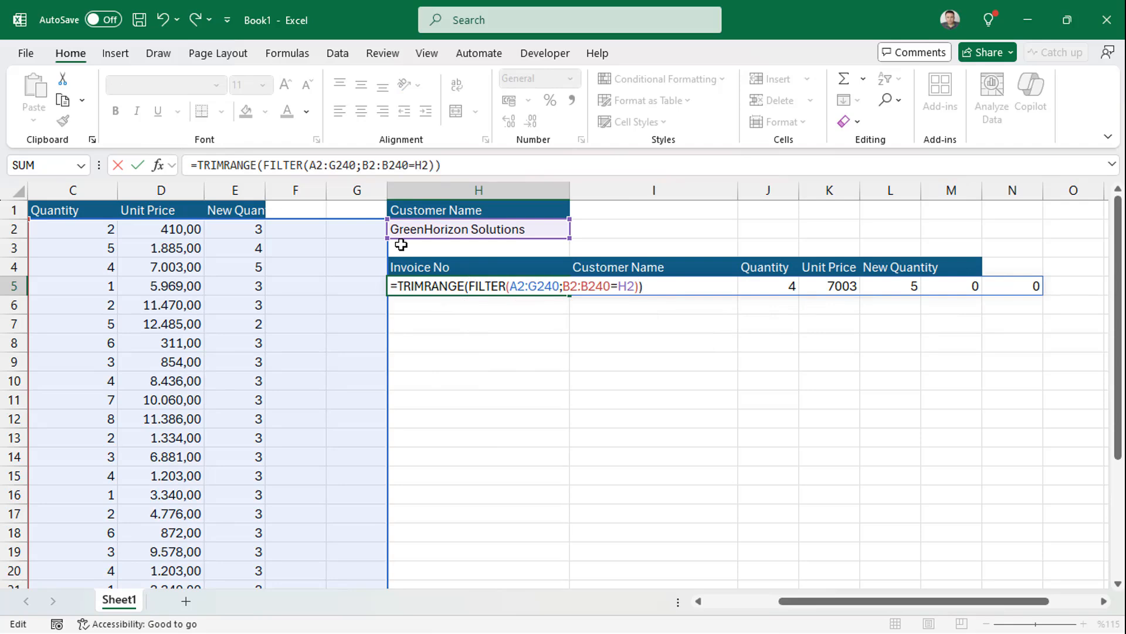
{"action": "key", "text": "Return"}
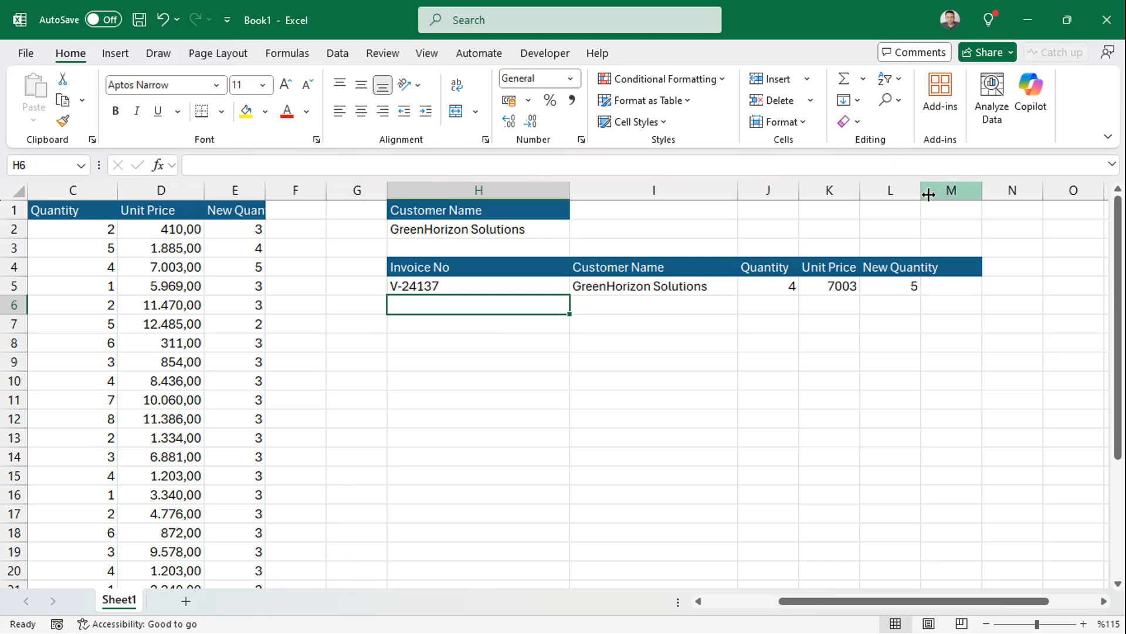
Widen columns L and K and choose Pinnacle Estate Services in the H2 drop-down.
{"action": "left_click_drag", "start_coordinate": [922, 191], "coordinate": [943, 192]}
{"action": "left_click_drag", "start_coordinate": [863, 192], "coordinate": [886, 191]}
{"action": "left_click", "coordinate": [516, 229]}
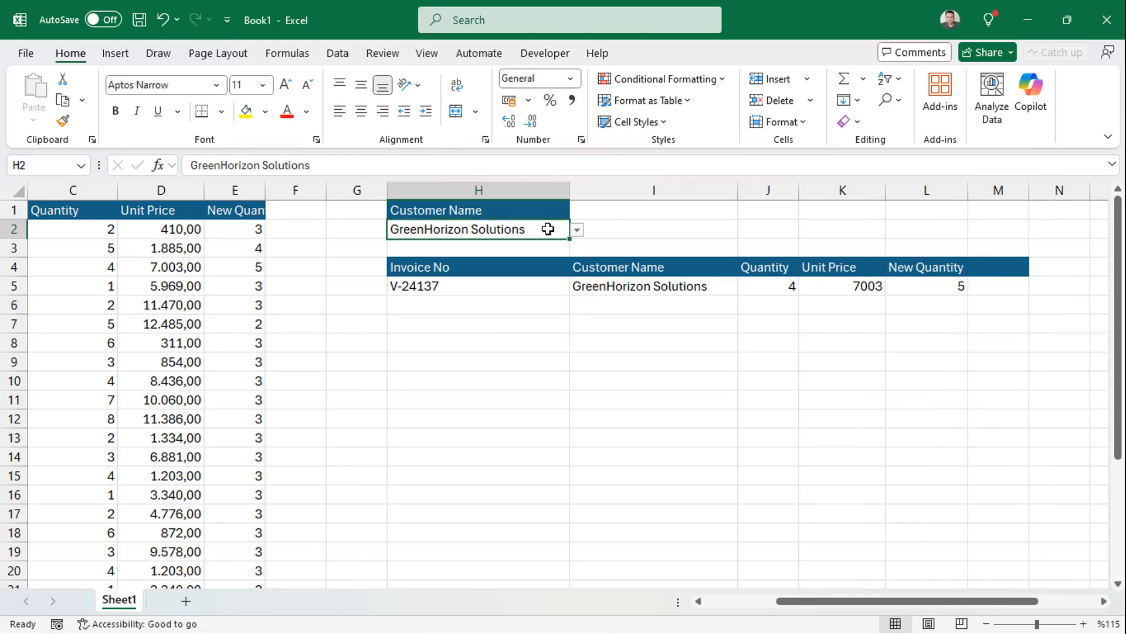
{"action": "left_click", "coordinate": [577, 230]}
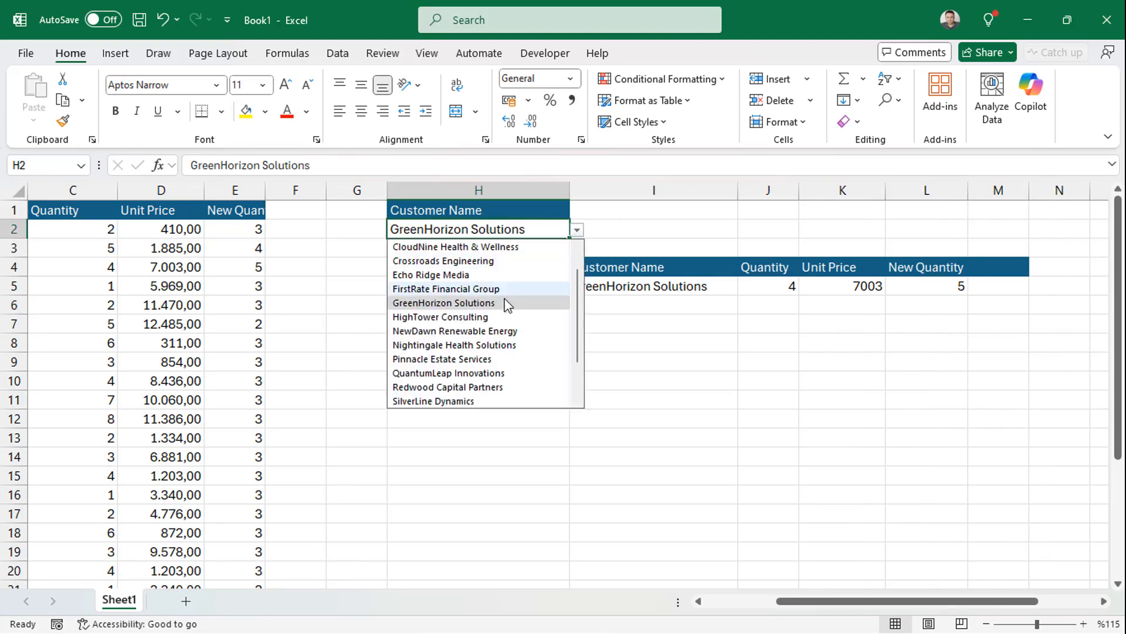
{"action": "left_click", "coordinate": [484, 359]}
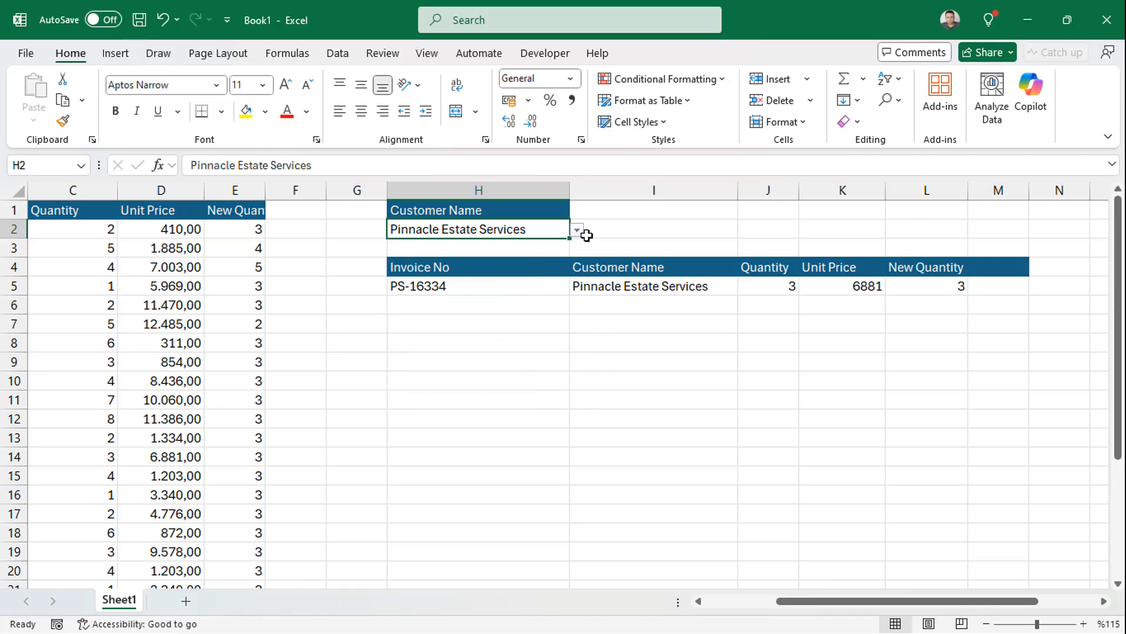
Extend the invoice number series from A23:A24 down to A26.
{"action": "left_click", "coordinate": [165, 403]}
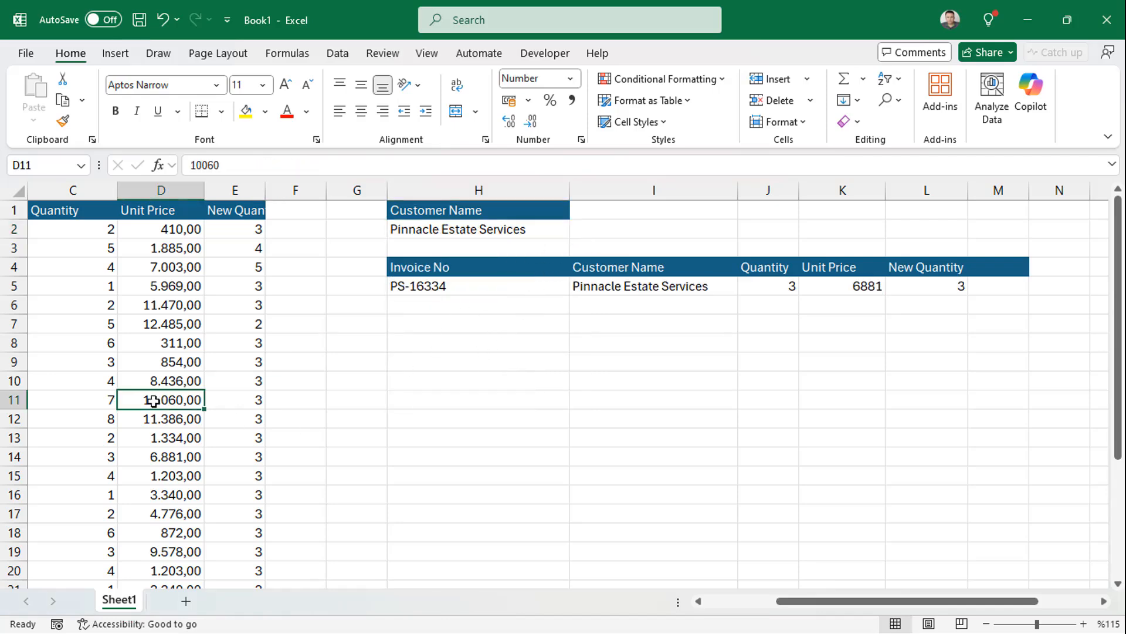
{"action": "left_click_drag", "start_coordinate": [176, 413], "coordinate": [1, 410]}
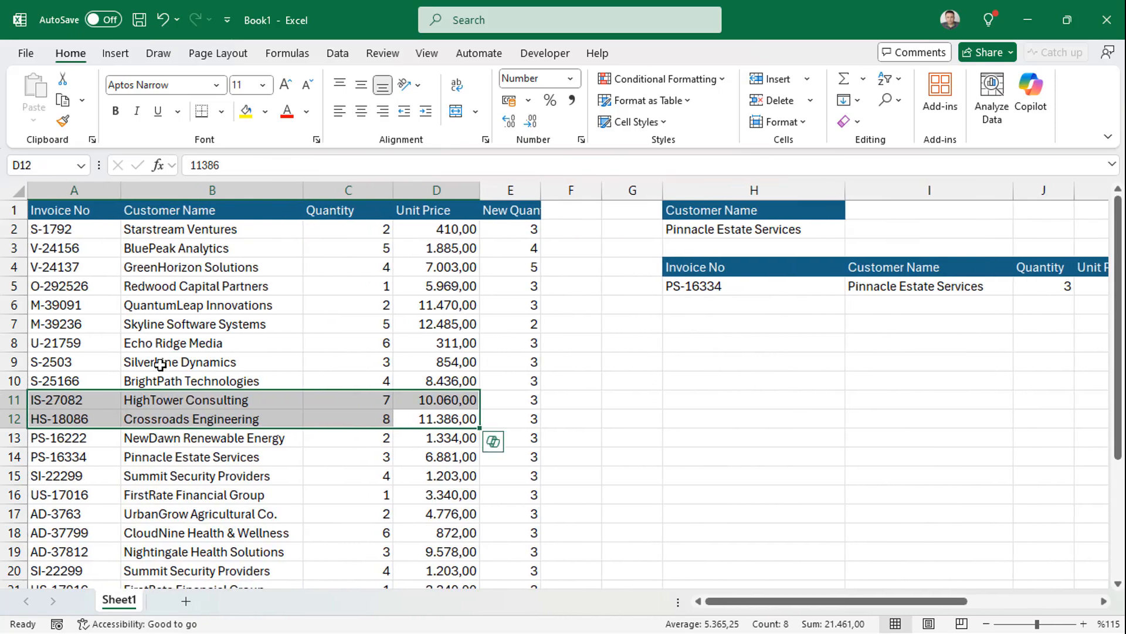
{"action": "scroll", "coordinate": [171, 362], "scroll_direction": "down", "scroll_amount": 6}
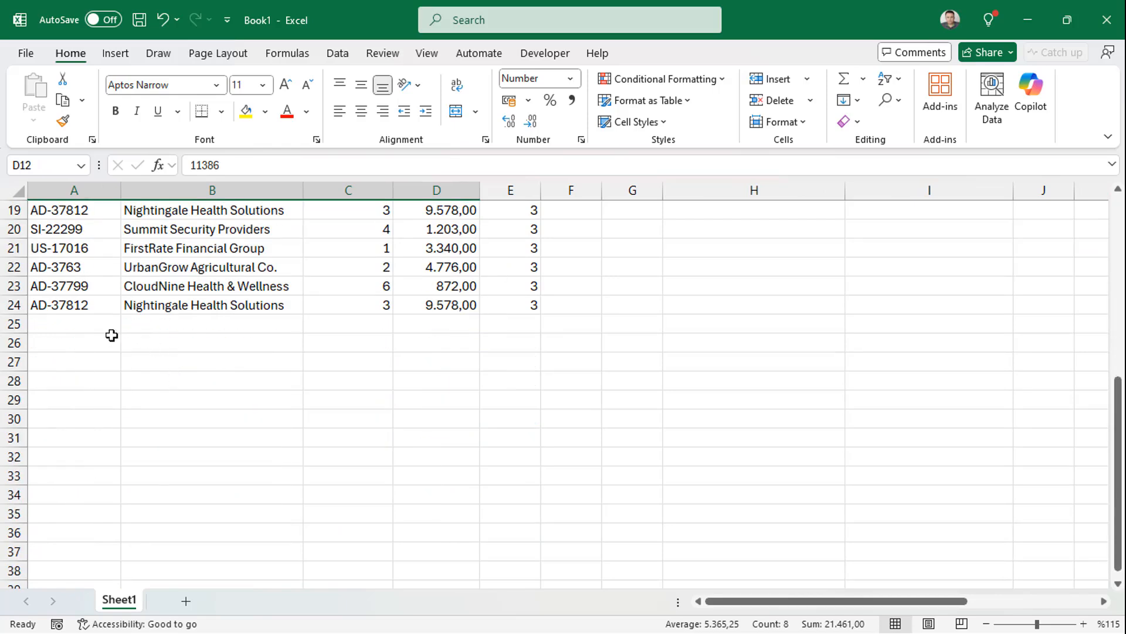
{"action": "left_click", "coordinate": [75, 324]}
{"action": "left_click_drag", "start_coordinate": [88, 289], "coordinate": [112, 348]}
Enter Apple as the customer in B25:B26 and extend the quantity, unit price and new quantity series from C23:E24 down to row 26.
{"action": "left_click", "coordinate": [196, 324]}
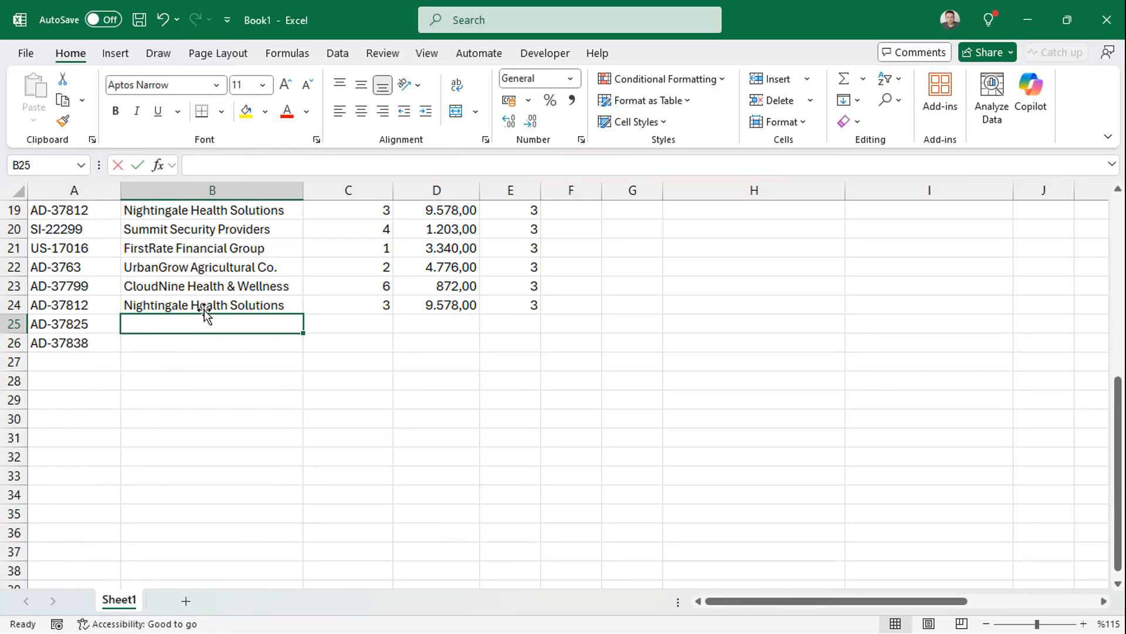
{"action": "type", "text": "Apple"}
{"action": "key", "text": "Return"}
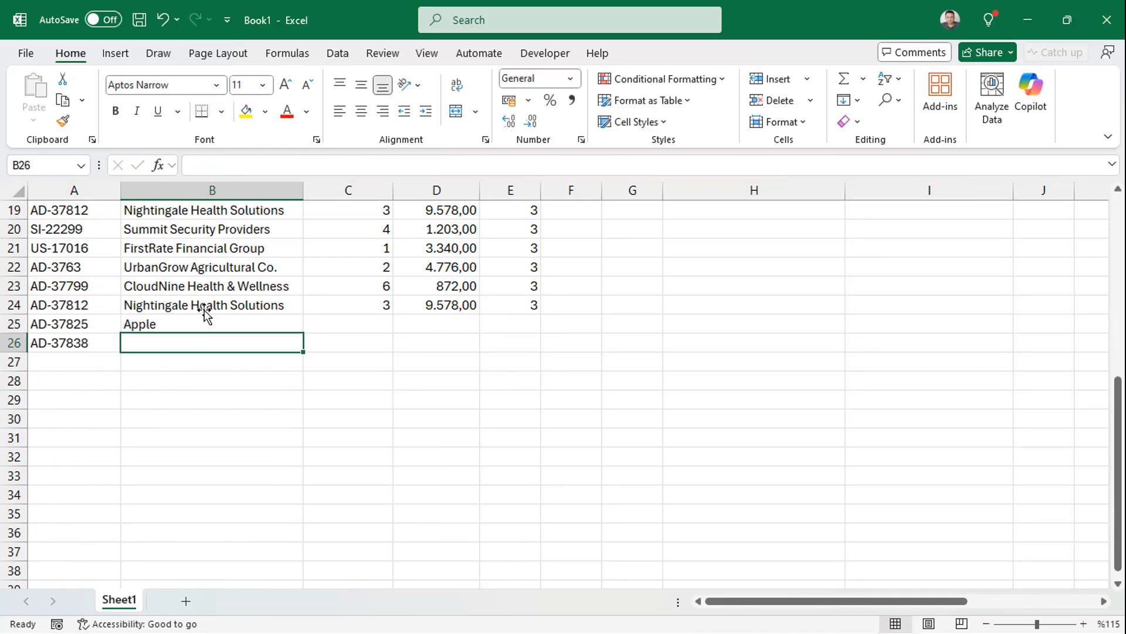
{"action": "left_click", "coordinate": [245, 321]}
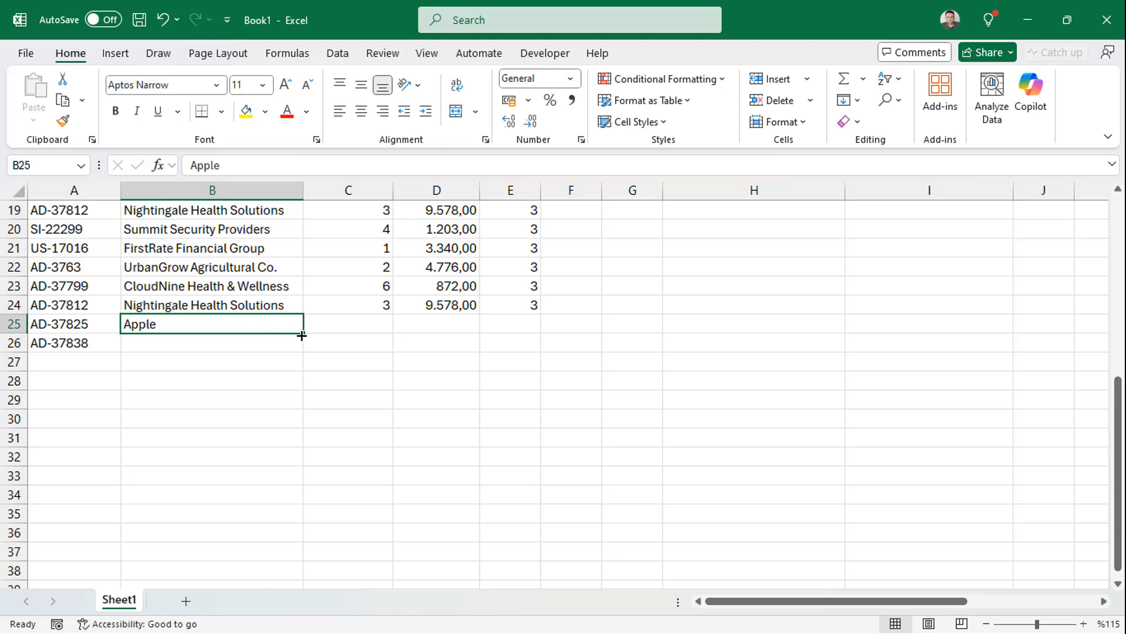
{"action": "left_click_drag", "start_coordinate": [302, 333], "coordinate": [302, 351]}
{"action": "left_click_drag", "start_coordinate": [388, 286], "coordinate": [530, 341]}
{"action": "left_click", "coordinate": [733, 284]}
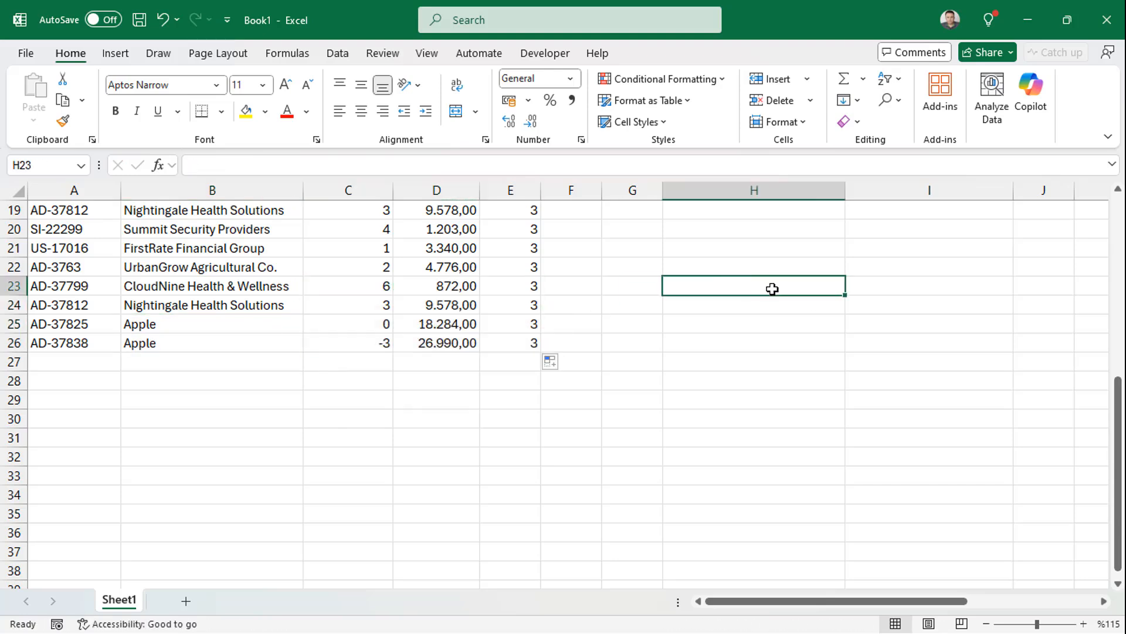
Choose Apple in the customer name drop-down in H2.
{"action": "scroll", "coordinate": [772, 287], "scroll_direction": "up", "scroll_amount": 1}
{"action": "scroll", "coordinate": [777, 287], "scroll_direction": "down", "scroll_amount": 1}
{"action": "scroll", "coordinate": [1055, 304], "scroll_direction": "up", "scroll_amount": 4}
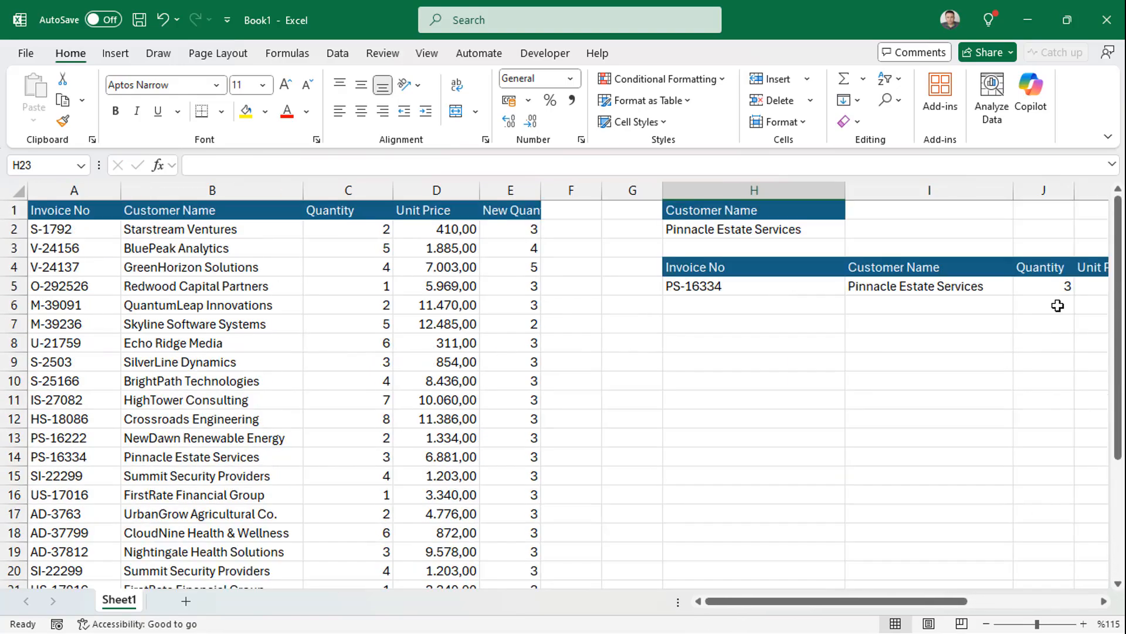
{"action": "left_click", "coordinate": [835, 233]}
{"action": "left_click", "coordinate": [852, 230]}
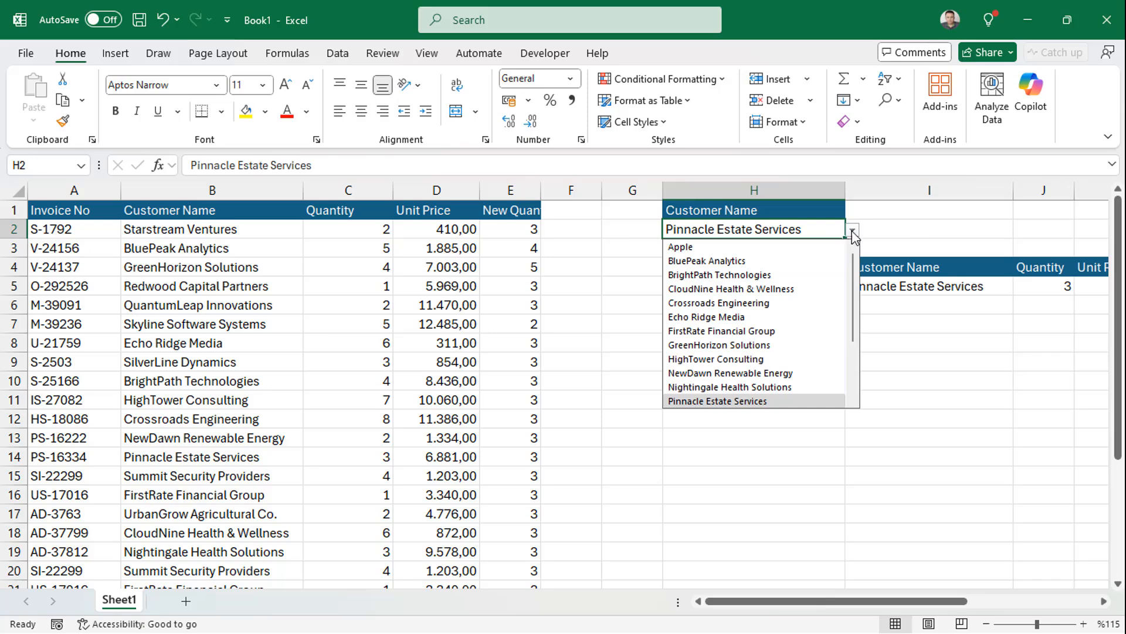
{"action": "left_click", "coordinate": [680, 247]}
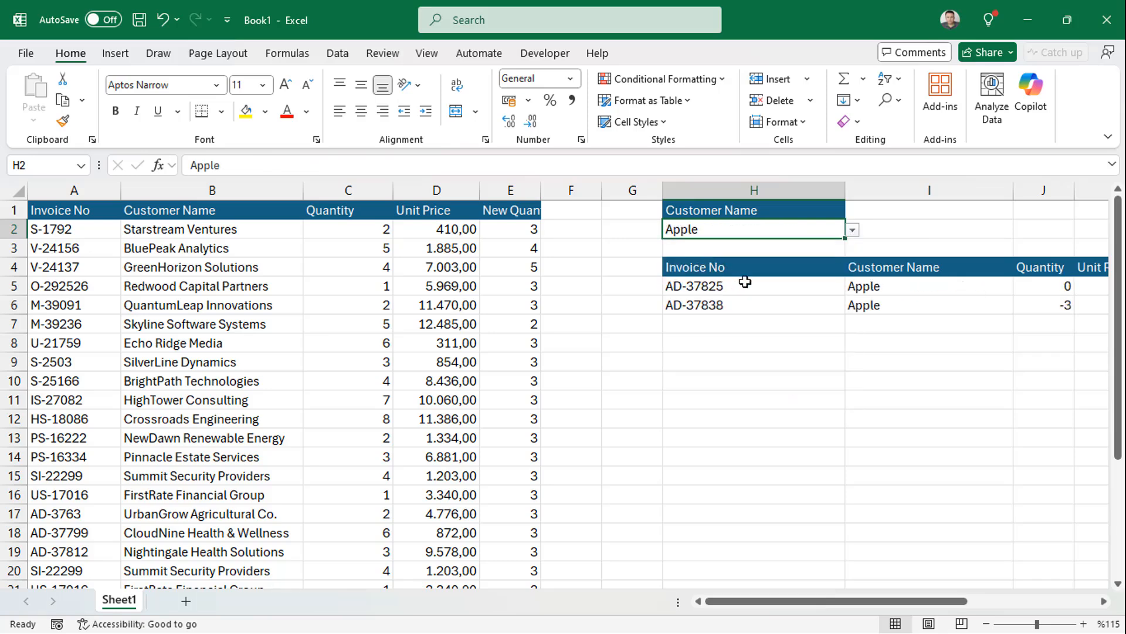
Inspect the filtered Apple rows under the lookup headers and the TRIMRANGE formula in H5.
{"action": "left_click_drag", "start_coordinate": [744, 283], "coordinate": [650, 301]}
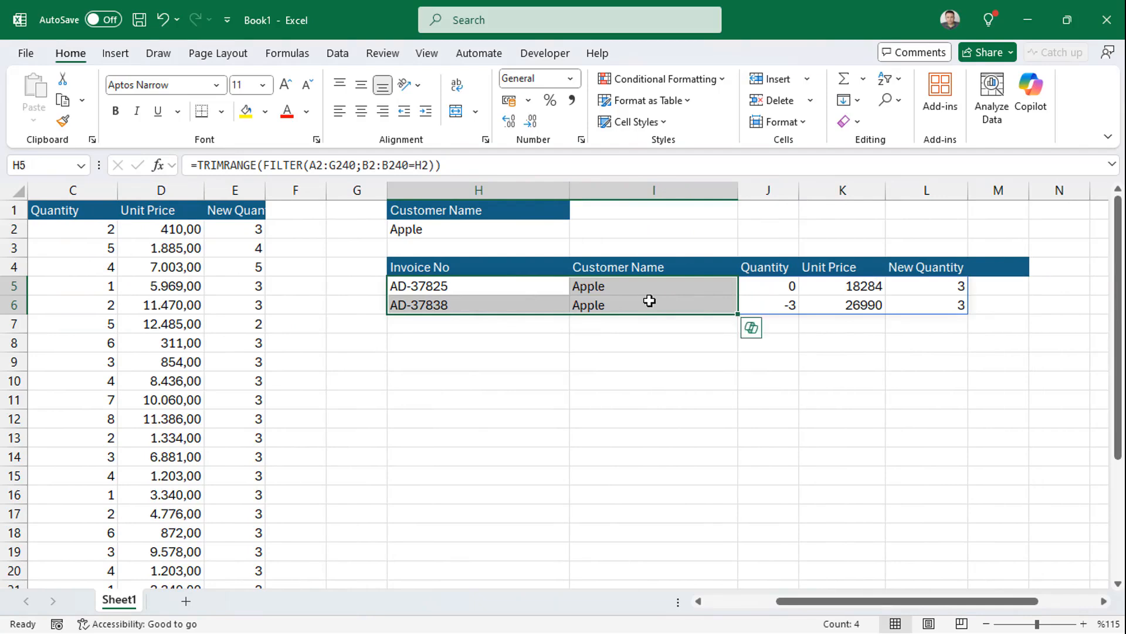
{"action": "left_click", "coordinate": [434, 294]}
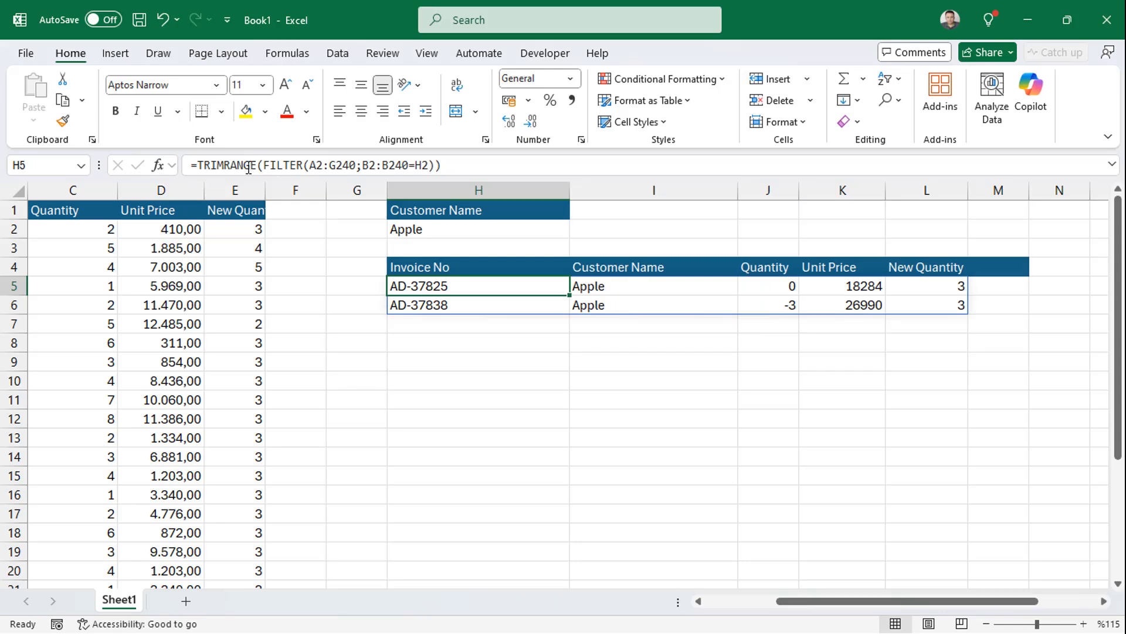
{"action": "left_click", "coordinate": [369, 338]}
{"action": "scroll", "coordinate": [364, 339], "scroll_direction": "down", "scroll_amount": 1}
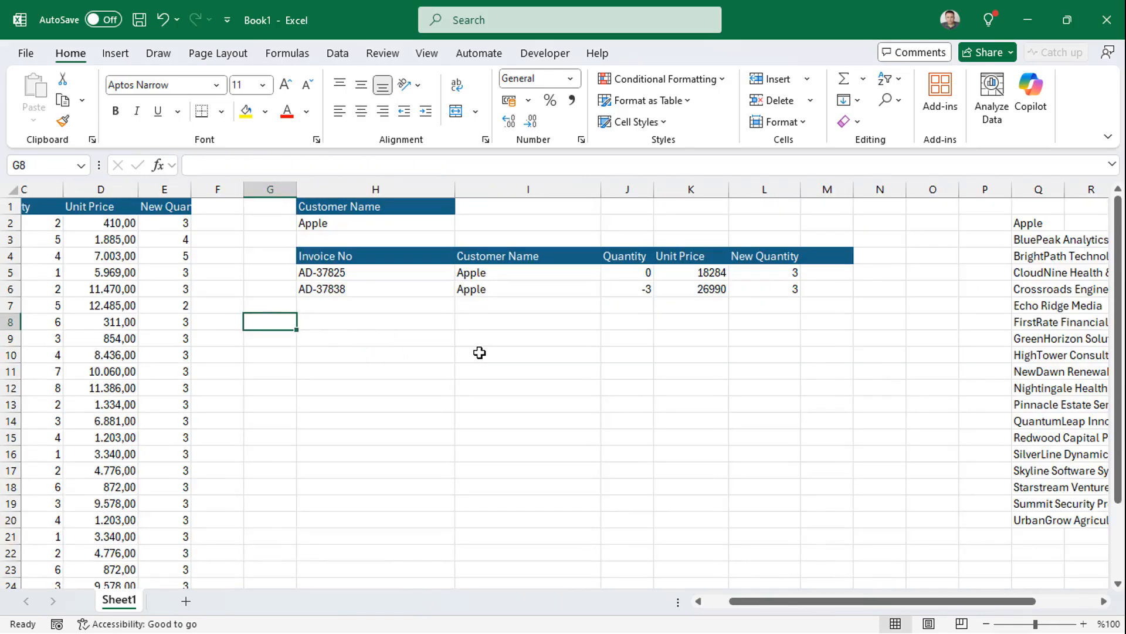
{"action": "key", "text": "Down"}
{"action": "key", "text": "Down"}
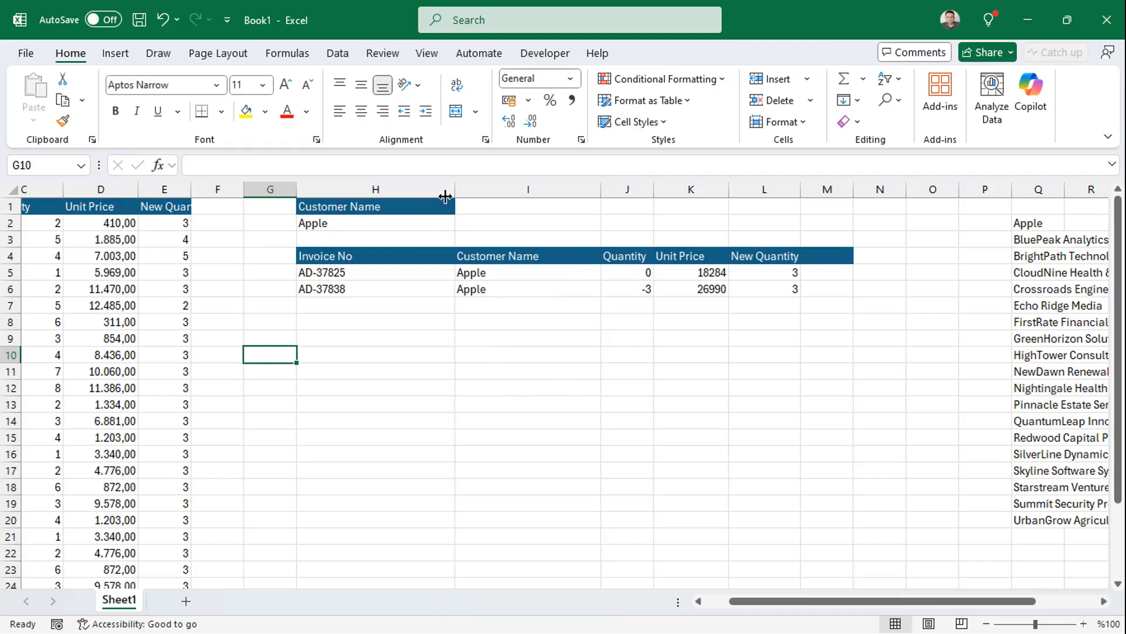
{"action": "key", "text": "ctrl+space"}
{"action": "left_click", "coordinate": [410, 272]}
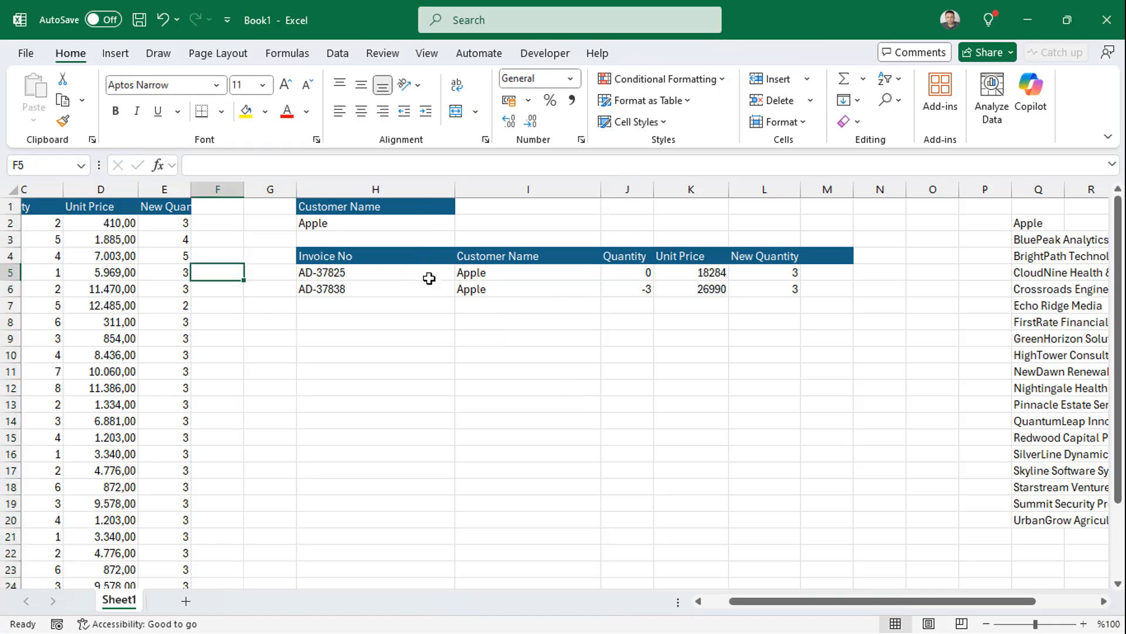
{"action": "key", "text": "Right"}
{"action": "key", "text": "Right"}
{"action": "key", "text": "Right"}
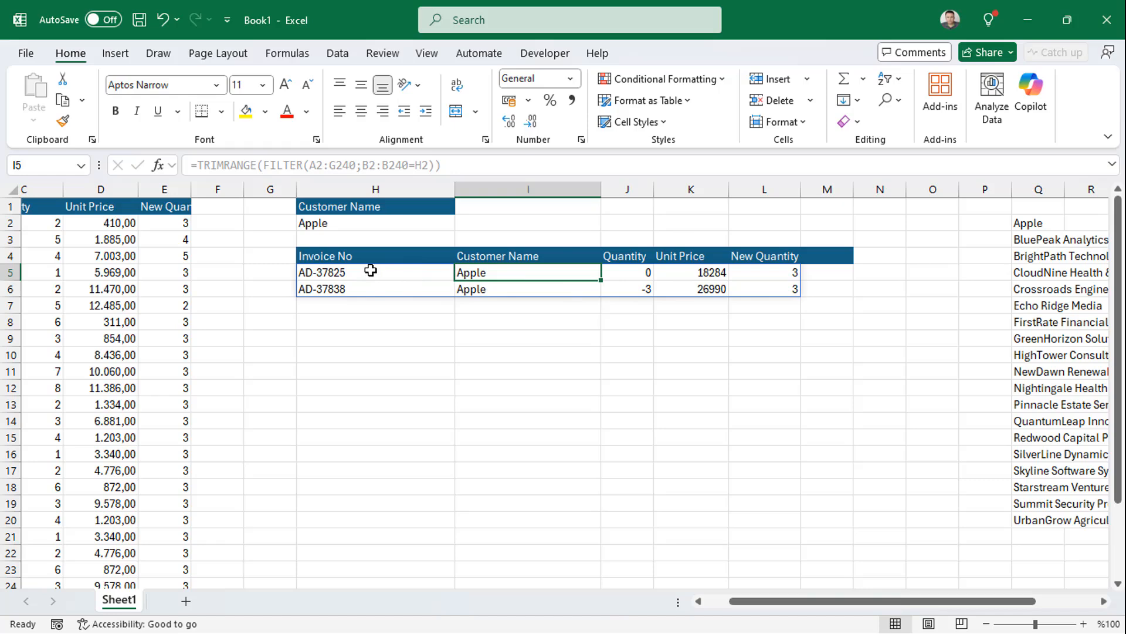
{"action": "key", "text": "Left"}
{"action": "key", "text": "Left"}
{"action": "key", "text": "Left"}
{"action": "key", "text": "Left"}
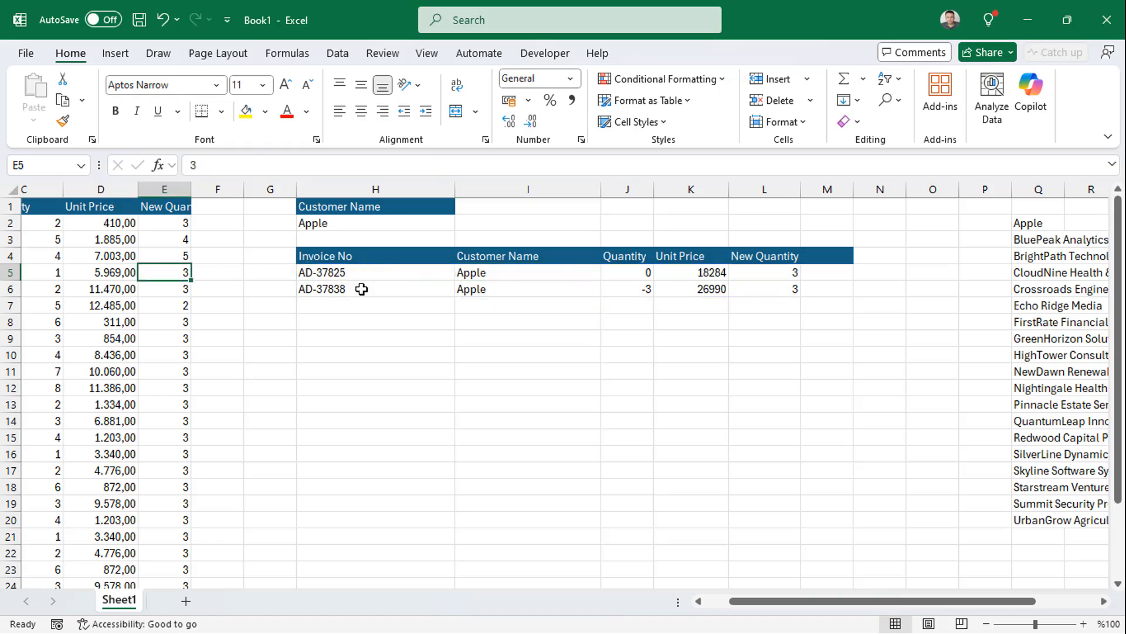